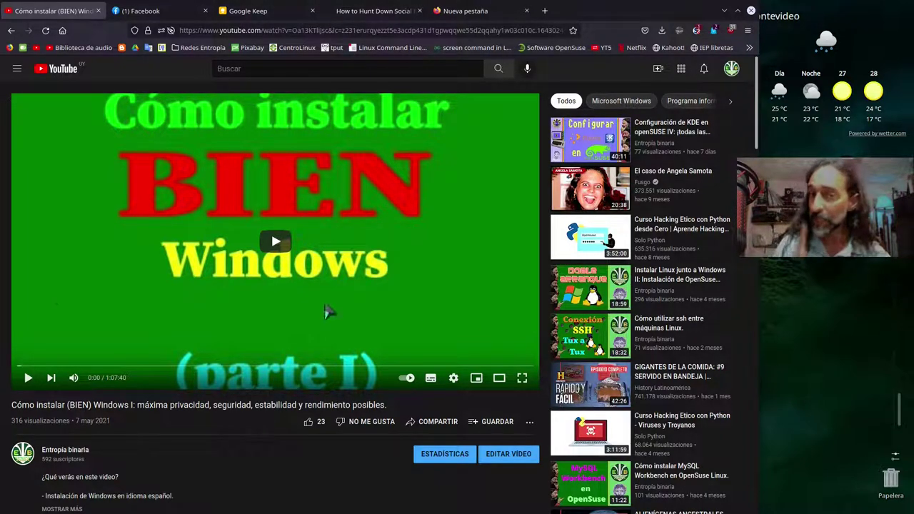
# - Scroll to the running Windows_10-amd64 VM so its desktop and Privacidad folder are in view
pyautogui.scroll(-3, 4, 263)
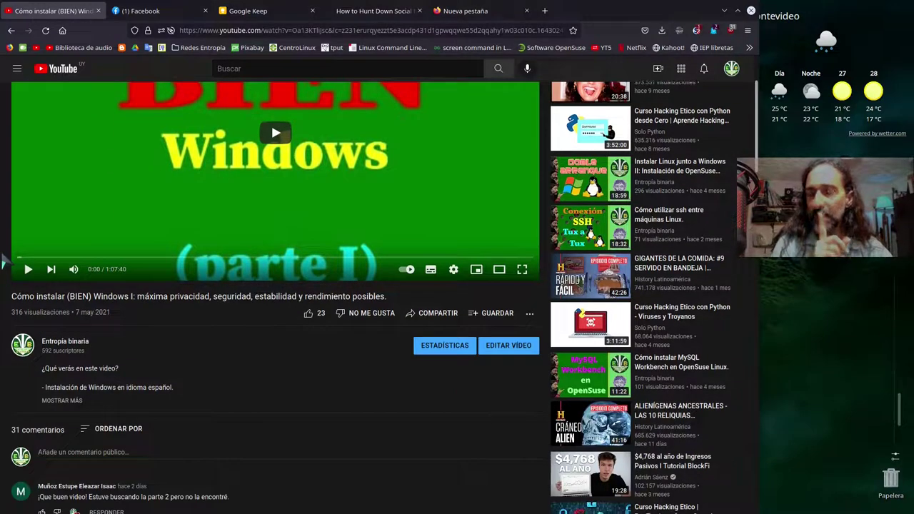
pyautogui.scroll(-5, 4, 263)
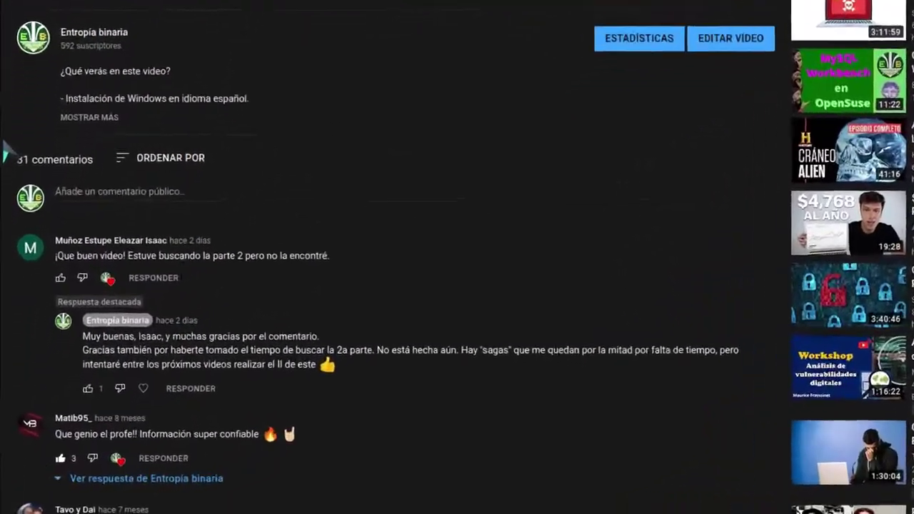
pyautogui.scroll(-2, 7, 95)
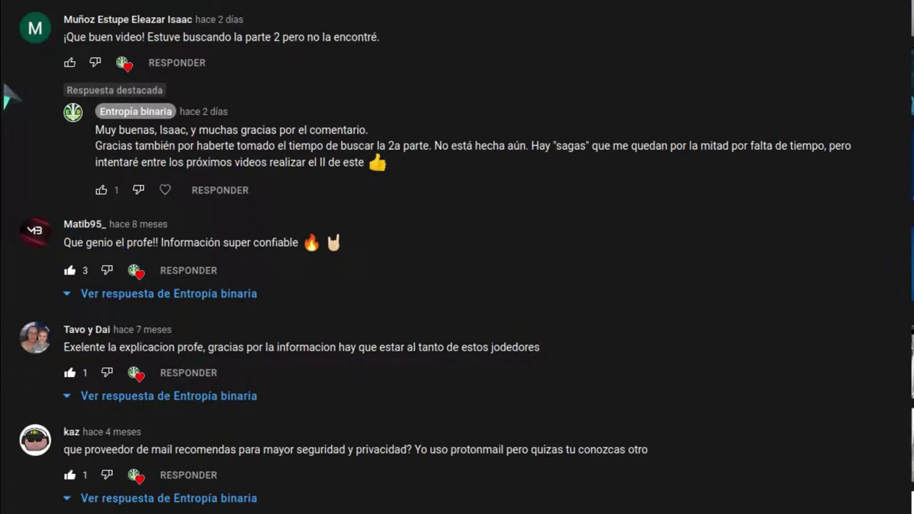
pyautogui.scroll(-2, 7, 95)
pyautogui.scroll(-2, 9, 96)
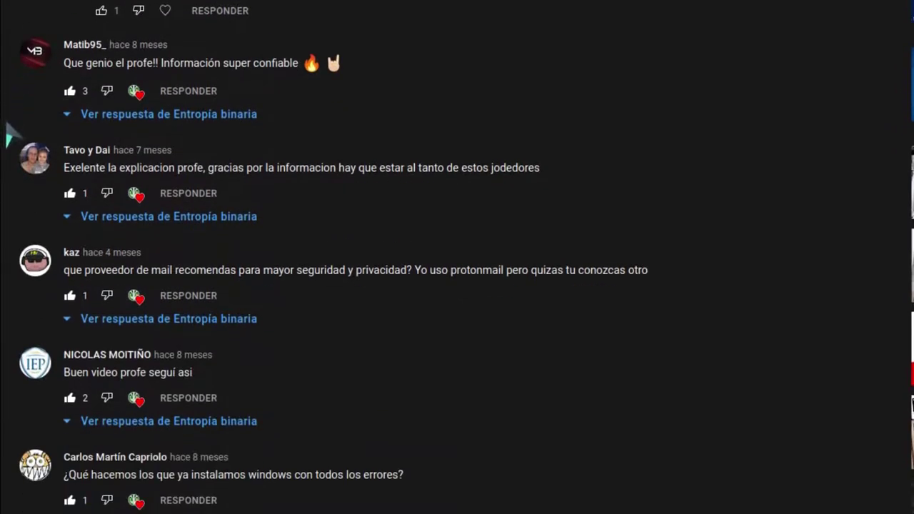
pyautogui.scroll(-4, 9, 147)
pyautogui.scroll(-1, 9, 148)
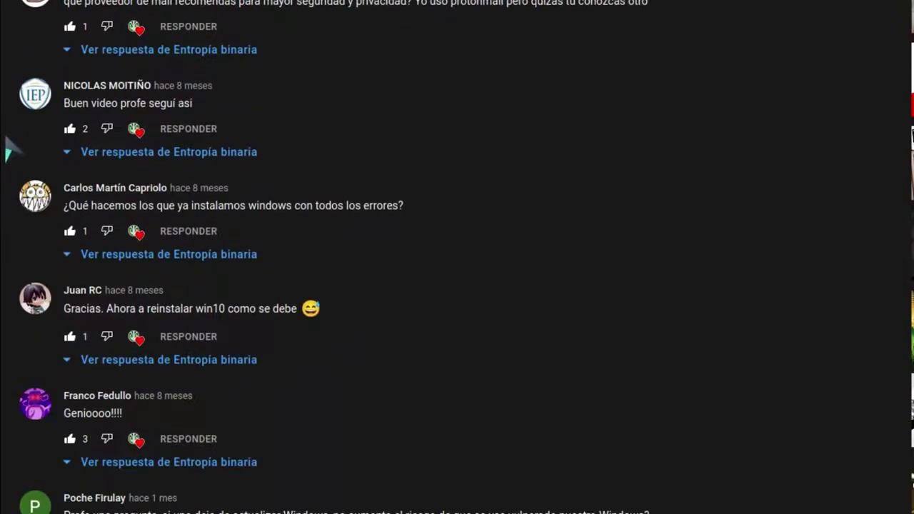
pyautogui.scroll(-1, 10, 150)
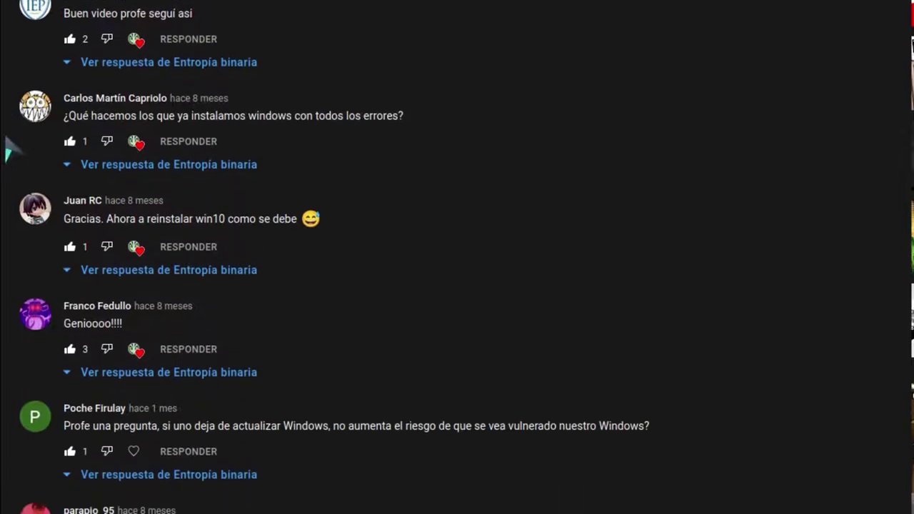
pyautogui.scroll(-2, 9, 150)
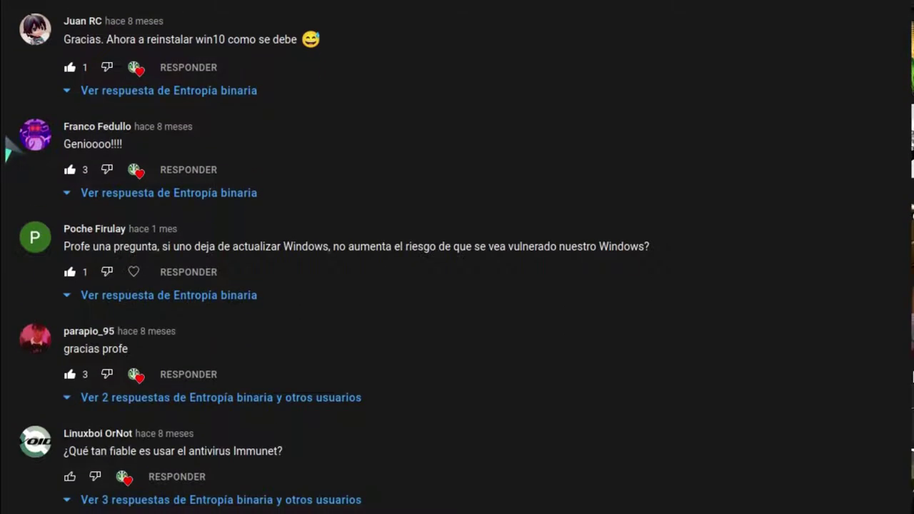
pyautogui.scroll(-1, 10, 150)
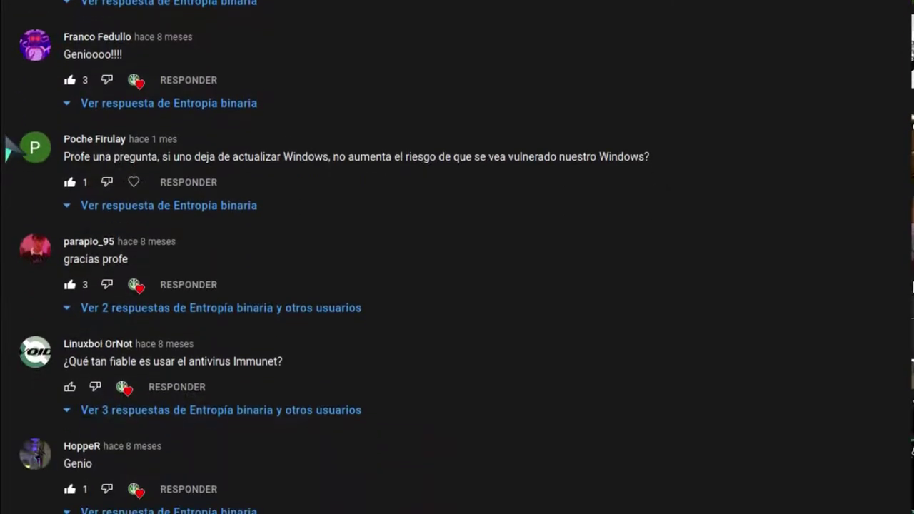
pyautogui.scroll(-2, 10, 150)
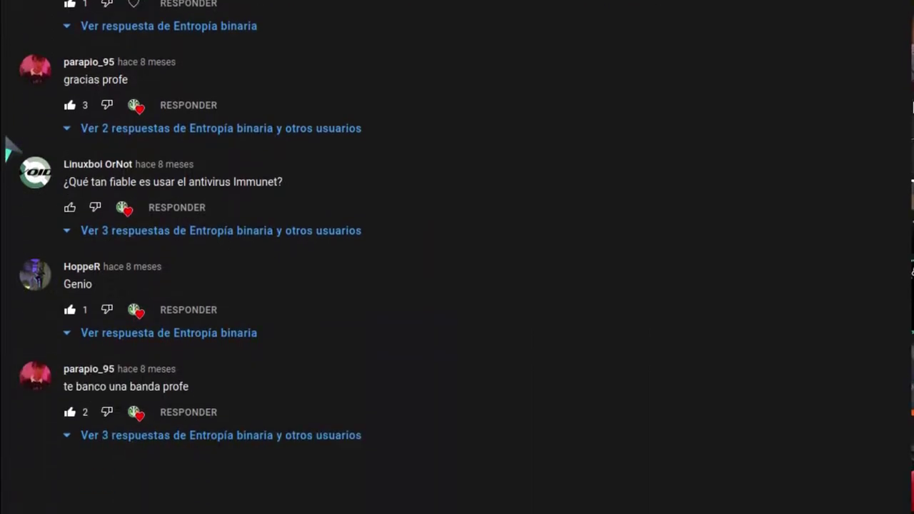
pyautogui.scroll(-1, 9, 150)
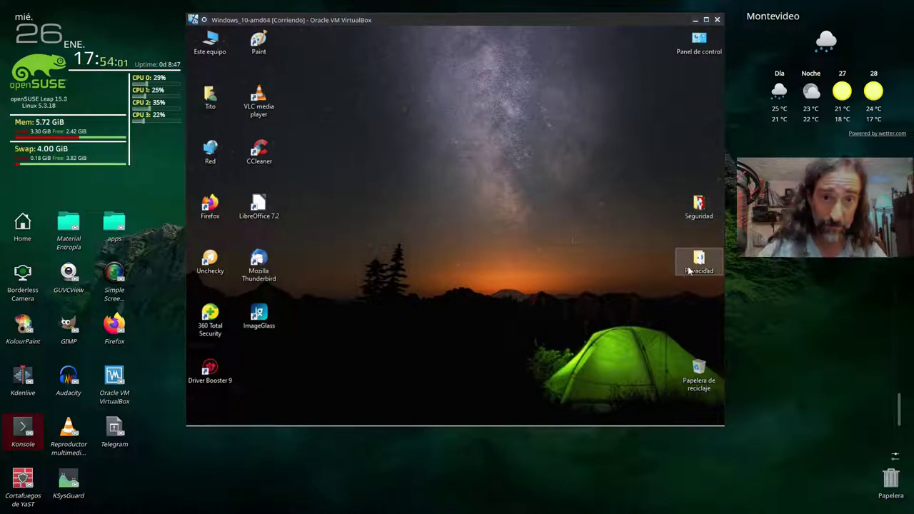
pyautogui.moveTo(687, 270)
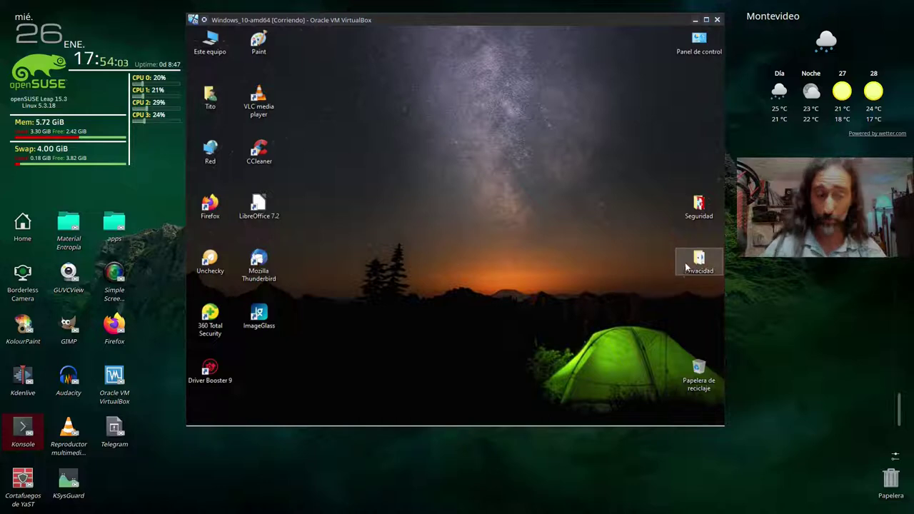
# - Open the Privacidad desktop folder in File Explorer, then minimize its window
pyautogui.doubleClick(700, 263)
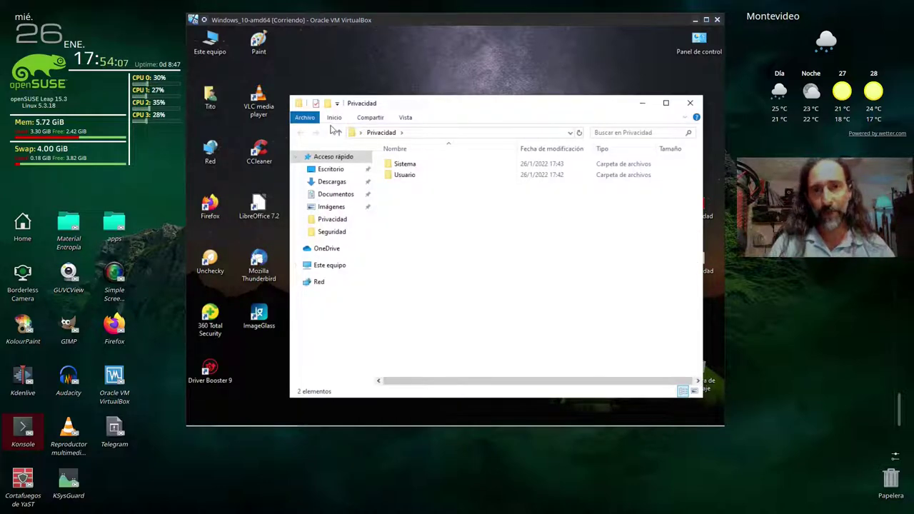
pyautogui.click(640, 104)
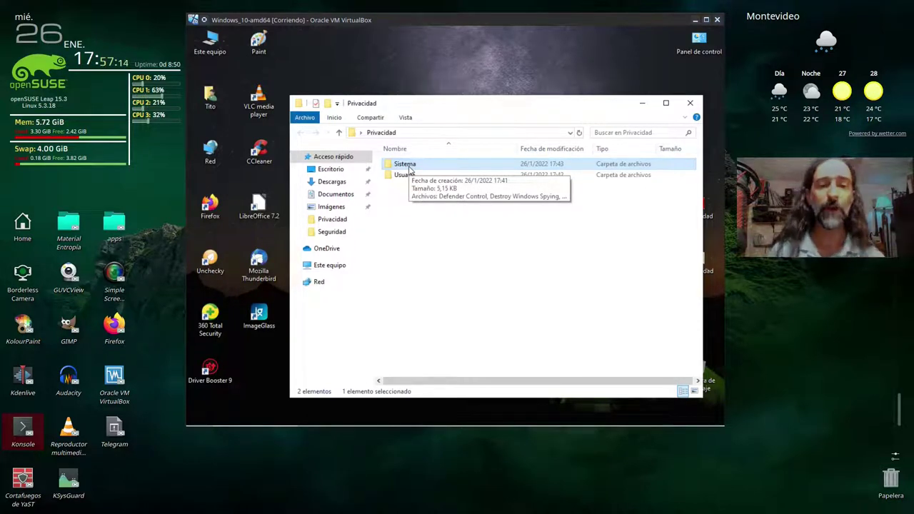
# - Open the Sistema subfolder and select the Defender Control shortcut
pyautogui.doubleClick(410, 169)
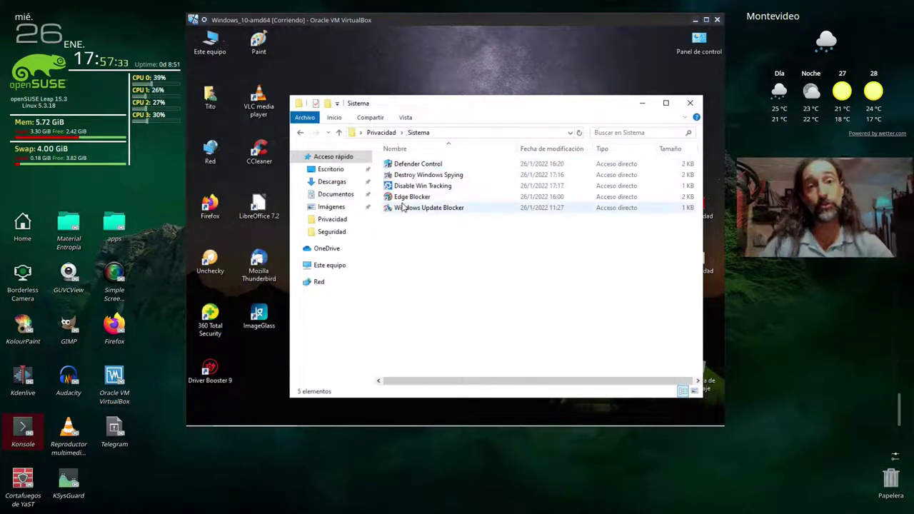
pyautogui.click(430, 166)
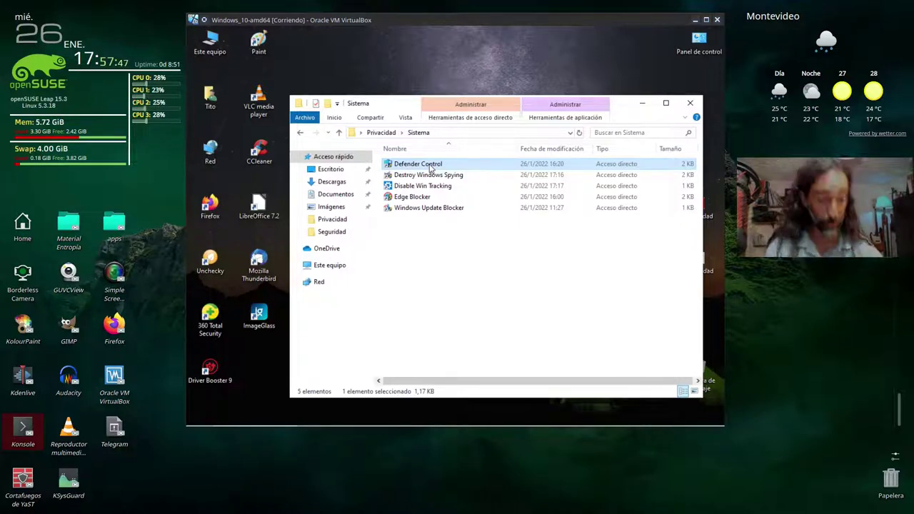
pyautogui.moveTo(628, 426)
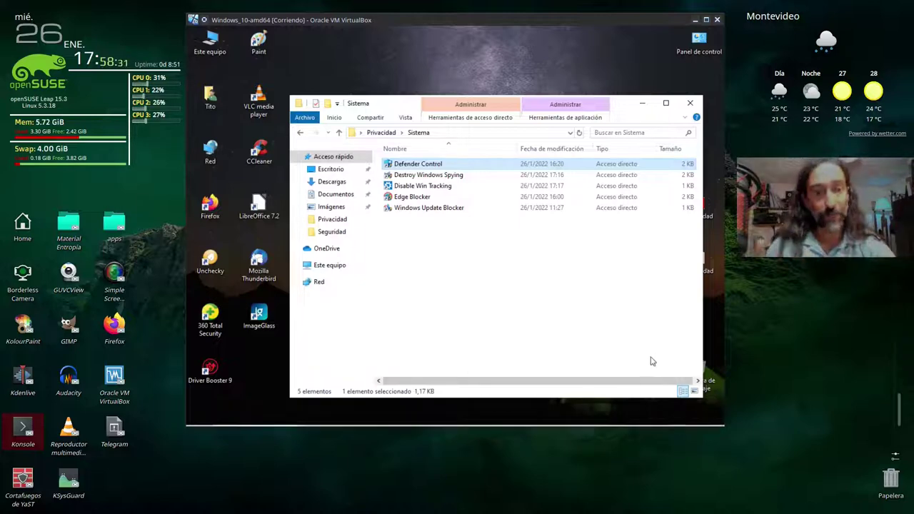
# - Run Defender Control as administrator with the admin password to disable Windows Defender, then close it
pyautogui.rightClick(412, 169)
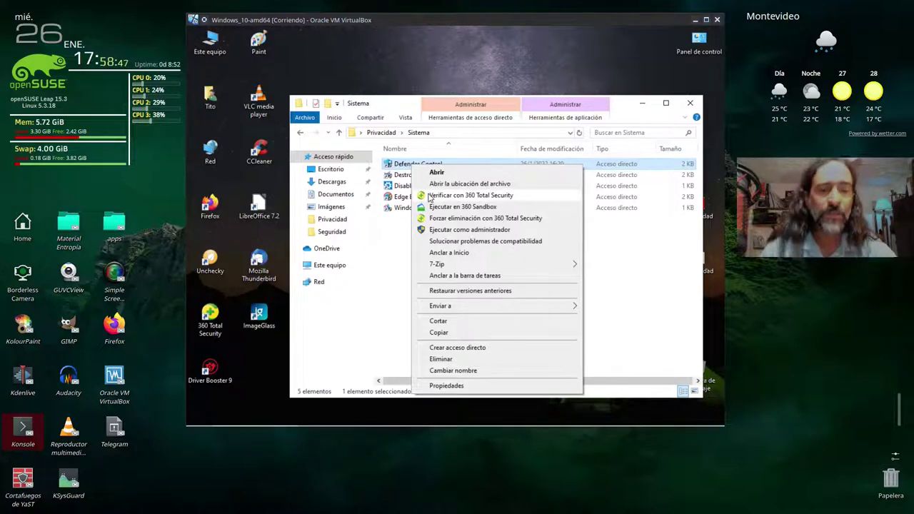
pyautogui.click(458, 229)
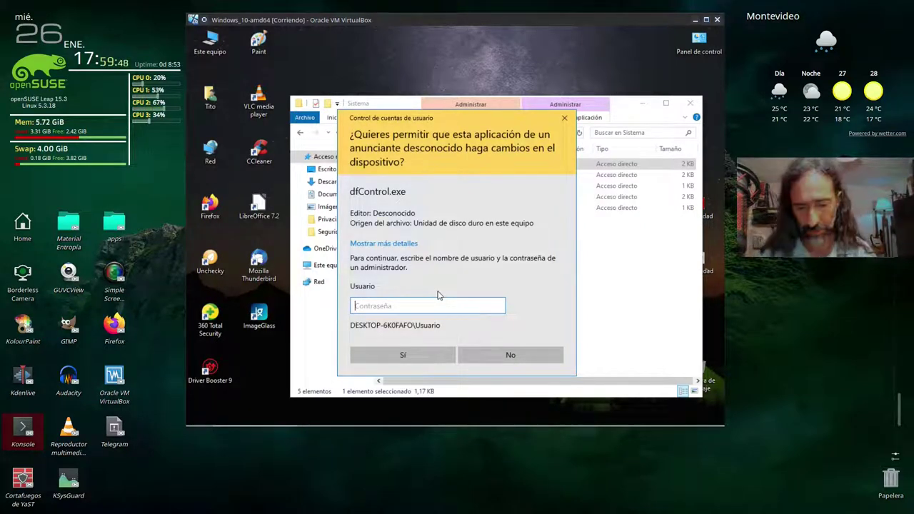
pyautogui.write('••••••••')
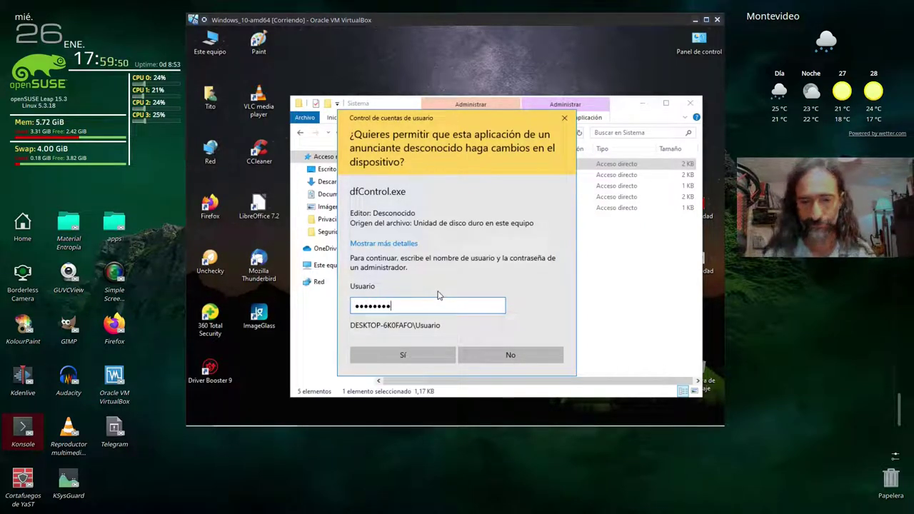
pyautogui.press('Return')
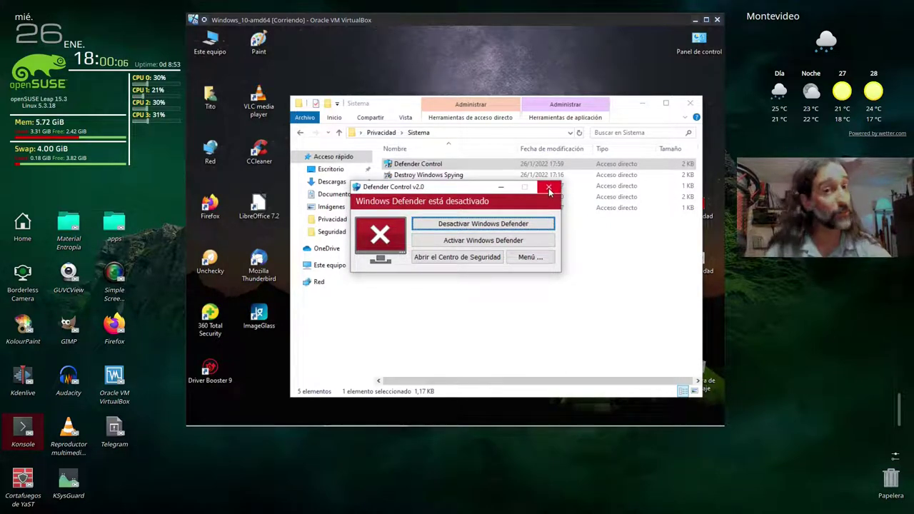
pyautogui.click(549, 188)
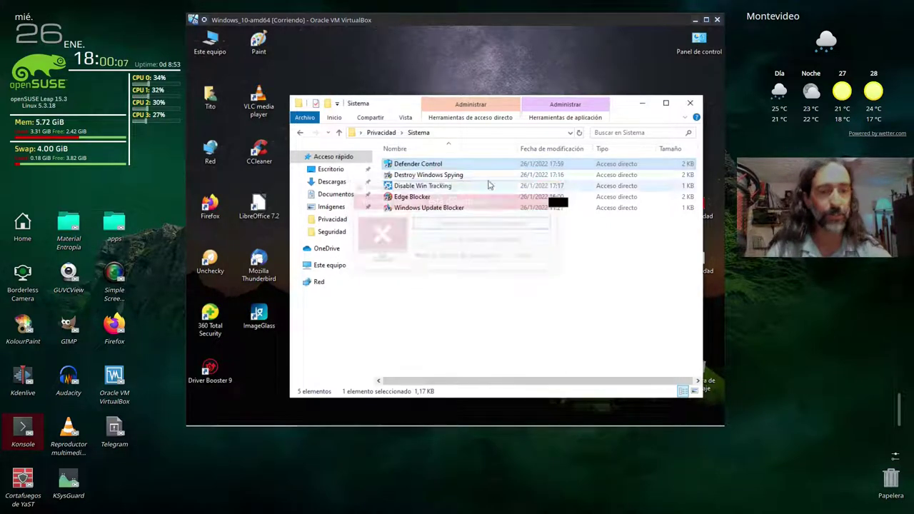
# - Prefix the Defender Control and Windows Update Blocker shortcut names with 01 and 02
pyautogui.click(438, 164)
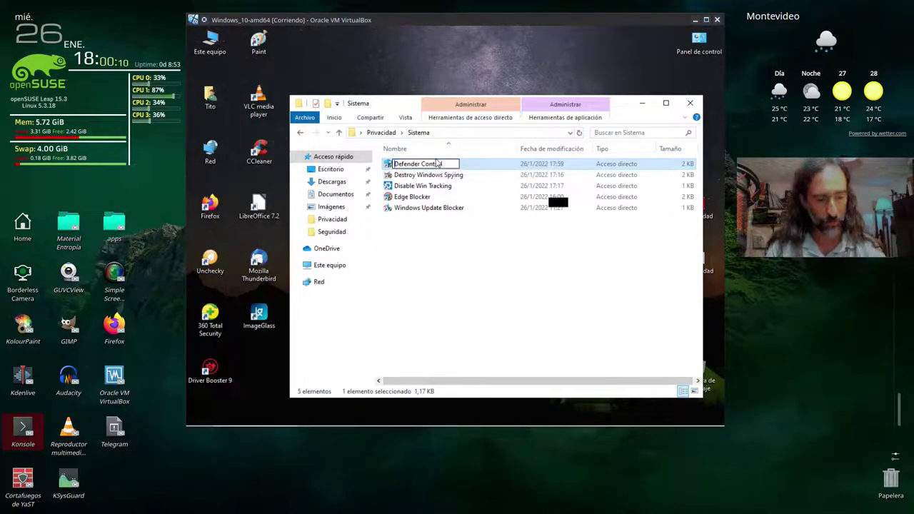
pyautogui.press('Home')
pyautogui.write('01')
pyautogui.press('Return')
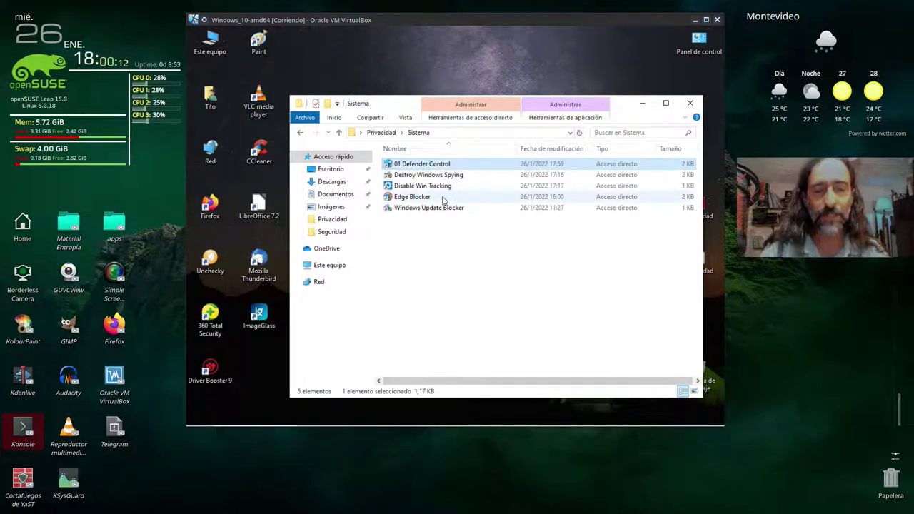
pyautogui.click(443, 200)
pyautogui.press('Down')
pyautogui.press('F2')
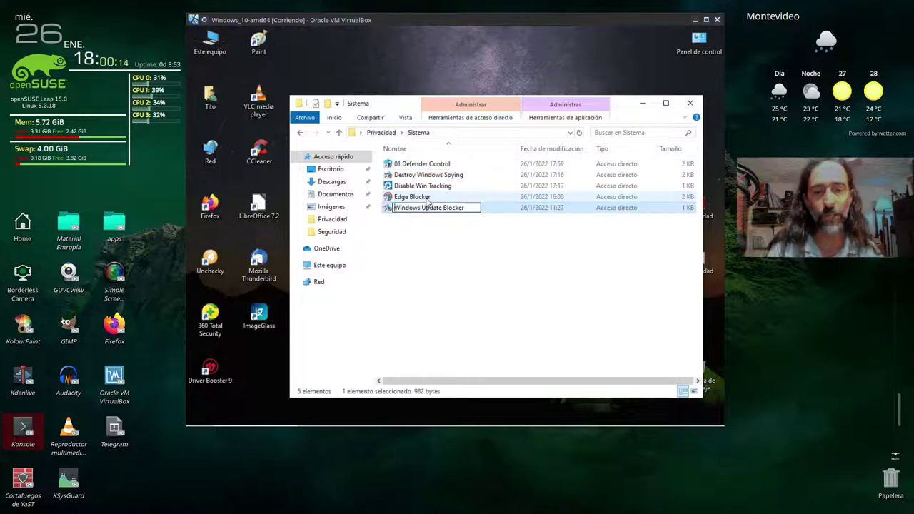
pyautogui.press('Home')
pyautogui.write('02')
pyautogui.press('Return')
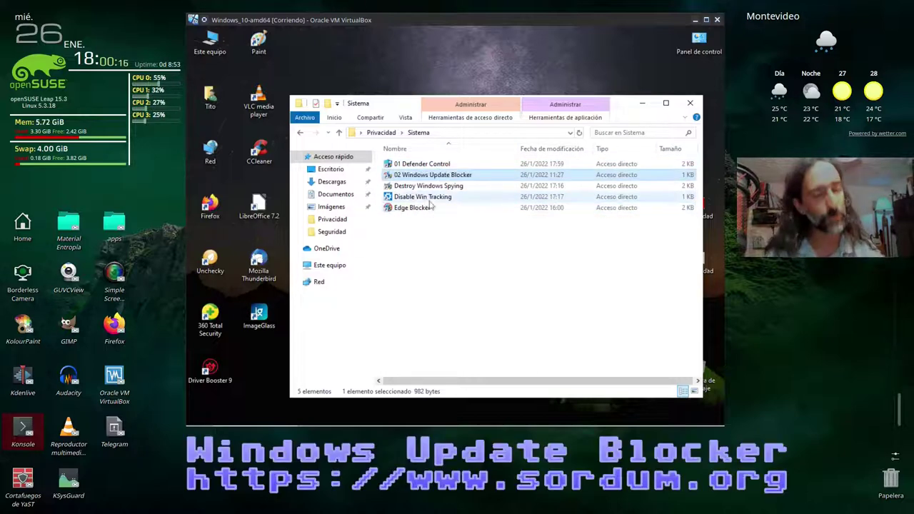
pyautogui.click(439, 259)
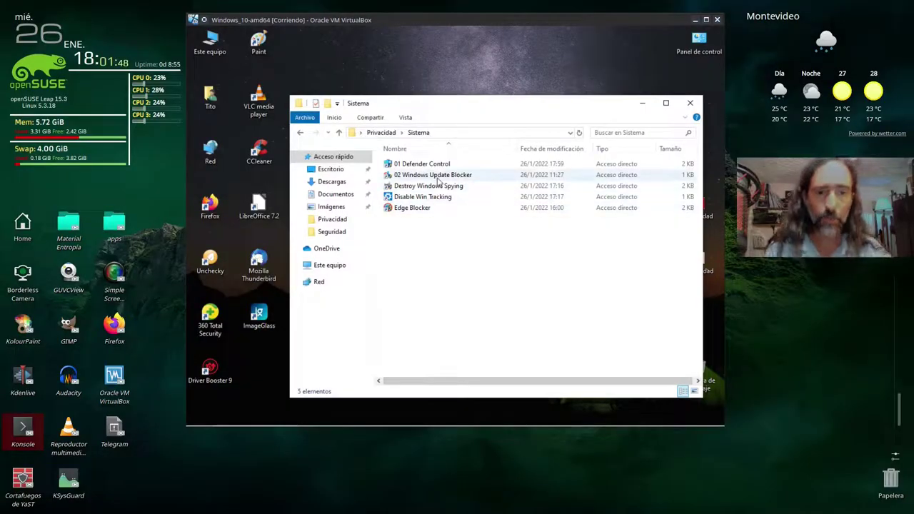
# - Run 02 Windows Update Blocker as administrator, entering the admin password at the UAC prompt
pyautogui.click(438, 176)
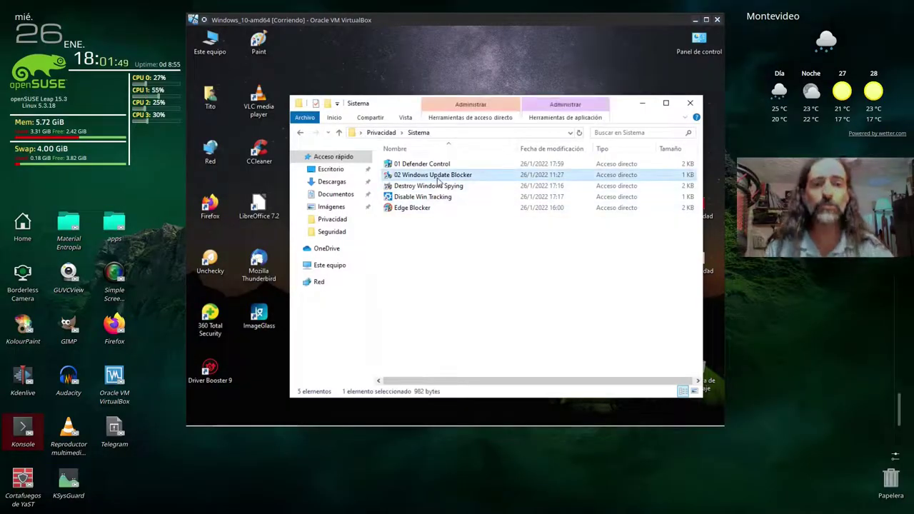
pyautogui.rightClick(438, 180)
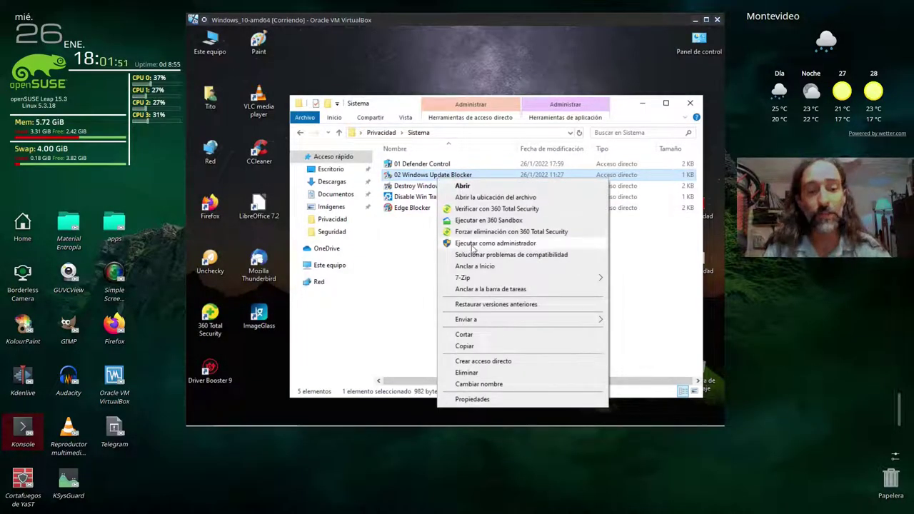
pyautogui.click(471, 245)
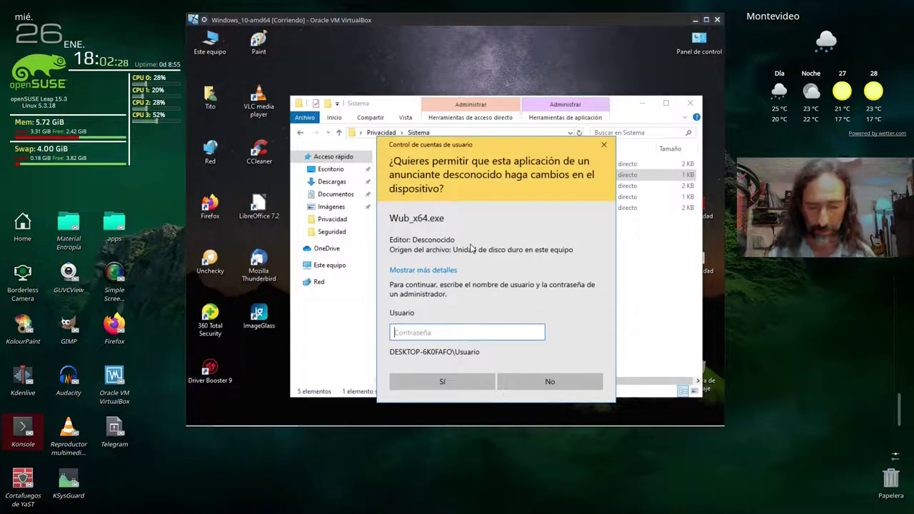
pyautogui.write('******')
pyautogui.press('Return')
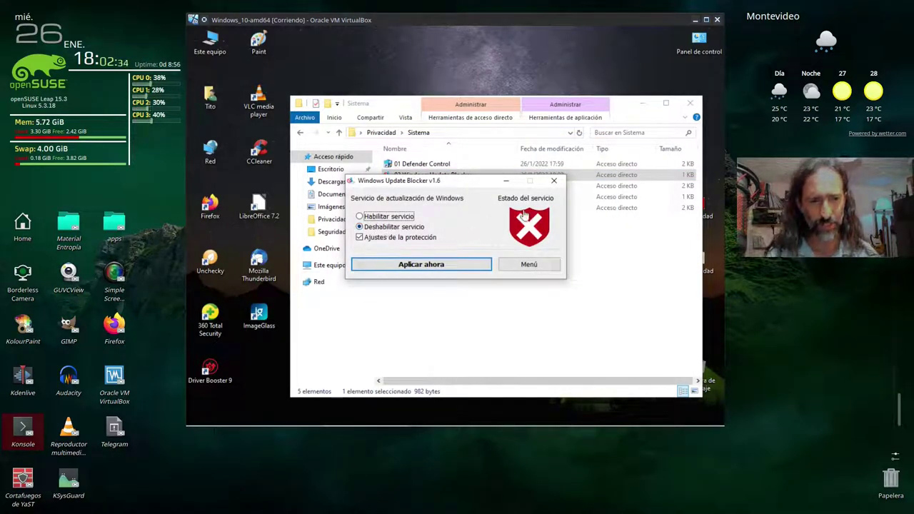
# - Close Windows Update Blocker after checking updates are disabled and protected, then select Edge Blocker
pyautogui.moveTo(524, 223)
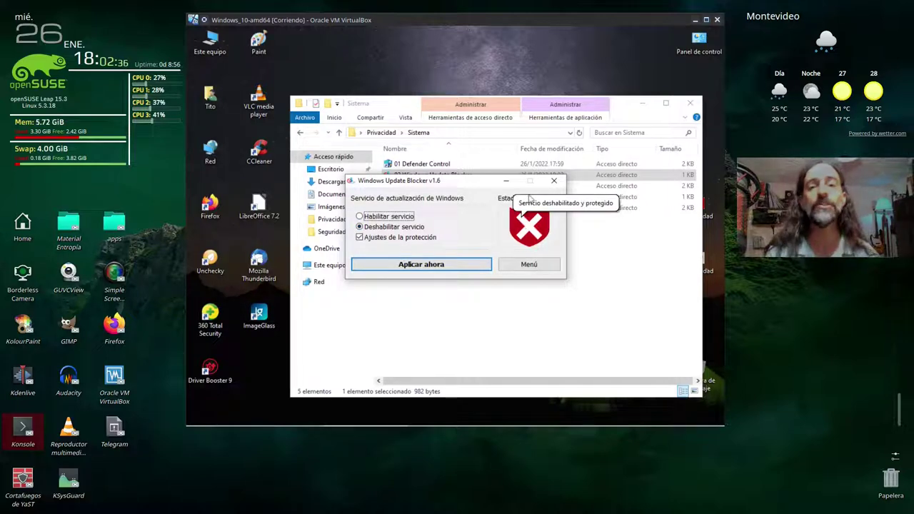
pyautogui.click(555, 180)
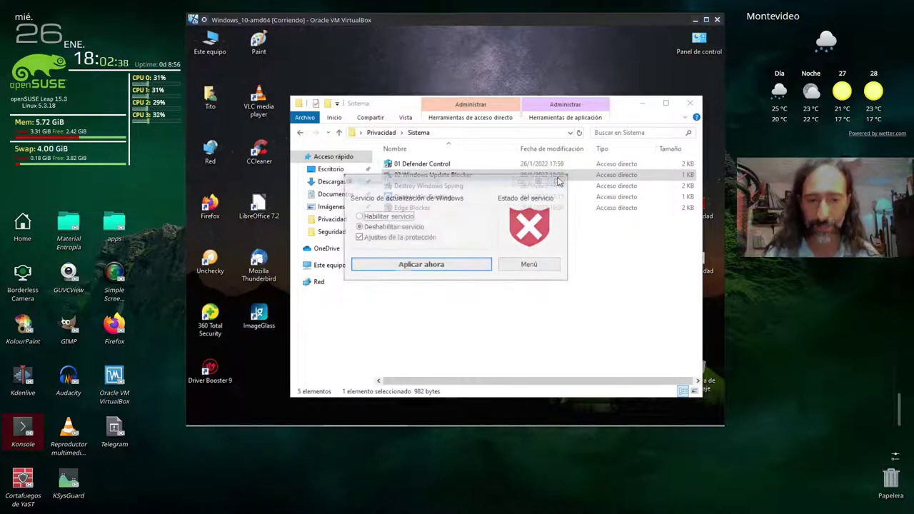
pyautogui.click(426, 208)
# - Rename Edge Blocker to 03 Edge Blocker and select the renamed shortcut
pyautogui.click(426, 208)
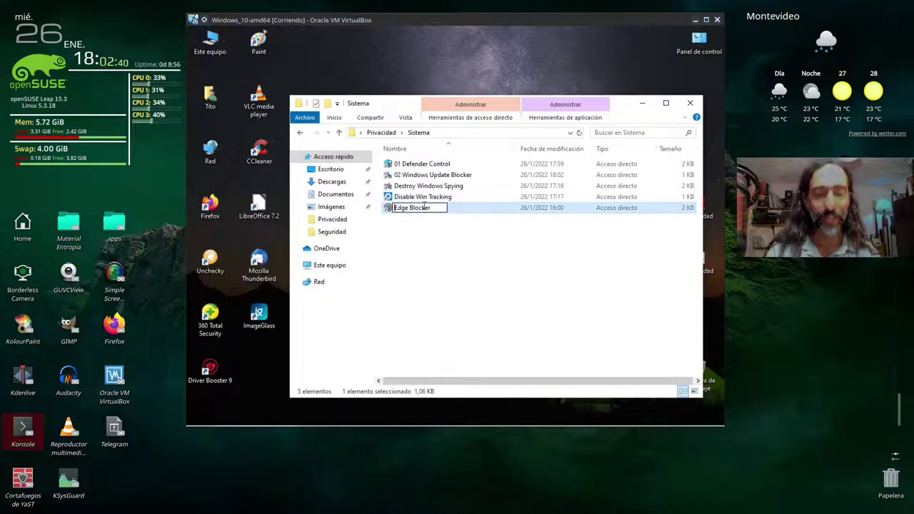
pyautogui.press('Home')
pyautogui.write('03')
pyautogui.press('Return')
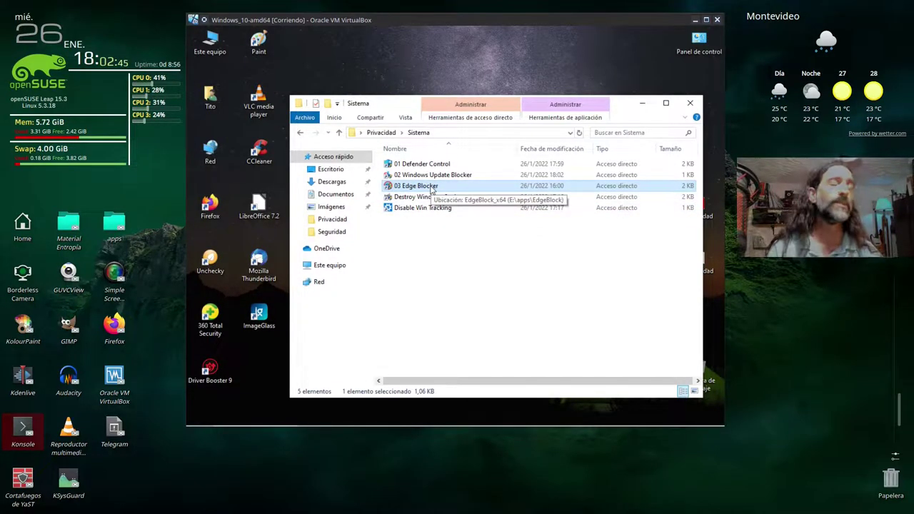
pyautogui.click(411, 175)
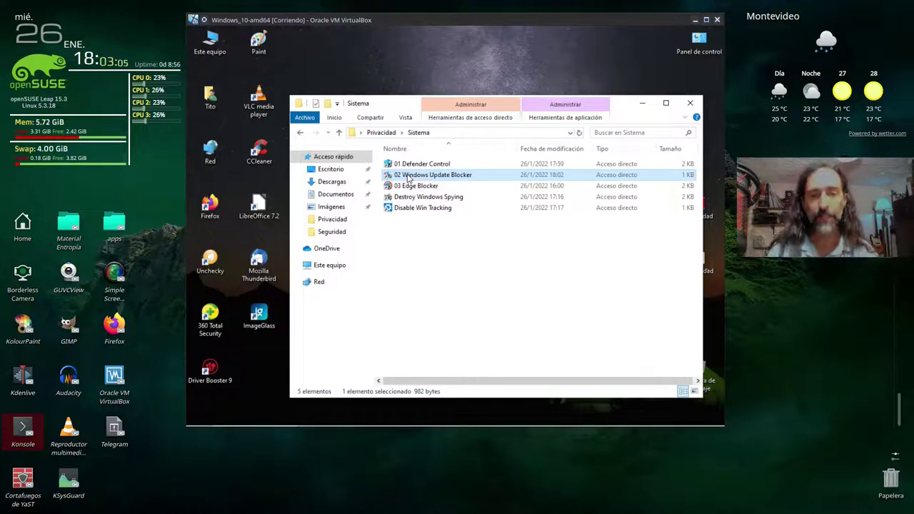
pyautogui.click(411, 187)
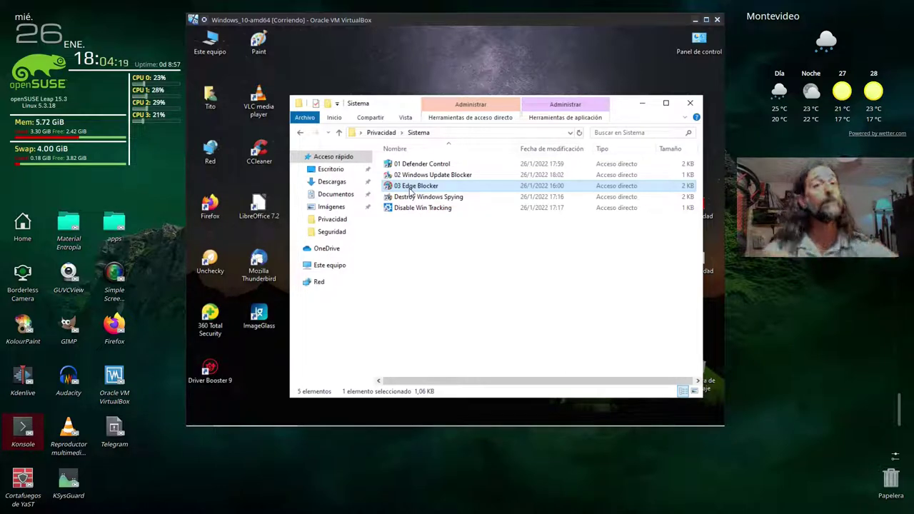
# - Run 03 Edge Blocker as administrator, entering the admin password
pyautogui.rightClick(410, 188)
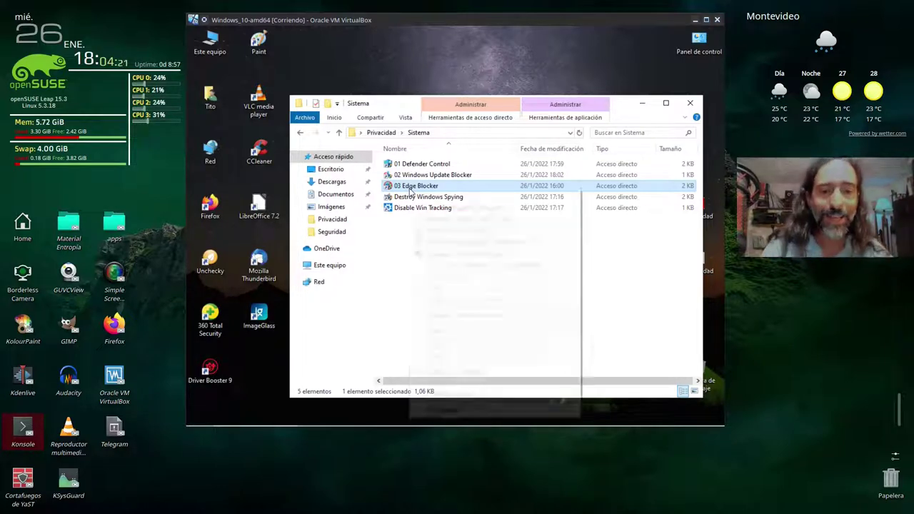
pyautogui.click(460, 255)
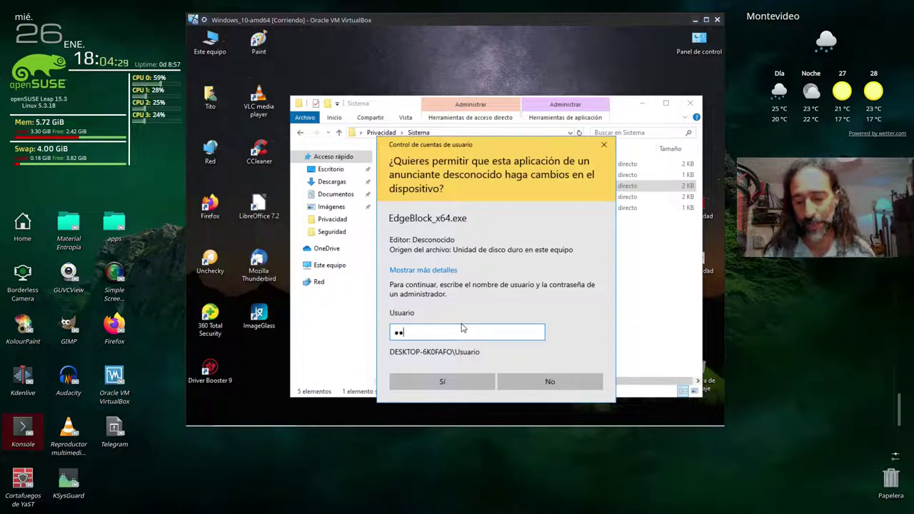
pyautogui.write('••••••')
pyautogui.press('Return')
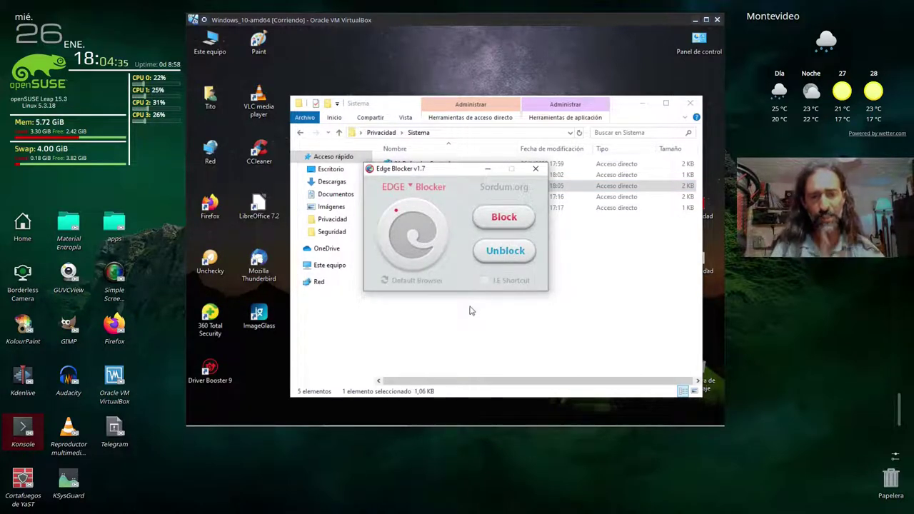
# - Unblock Microsoft Edge in Edge Blocker, then block it again
pyautogui.moveTo(390, 210)
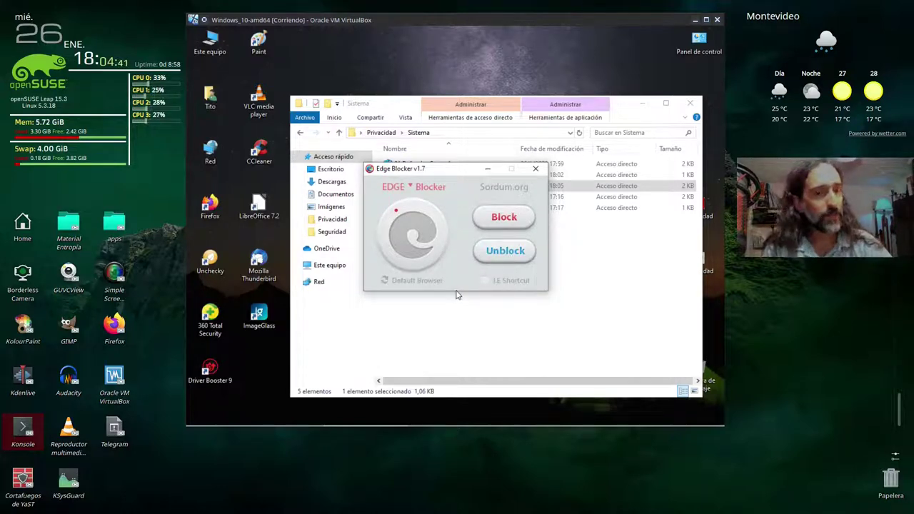
pyautogui.click(502, 253)
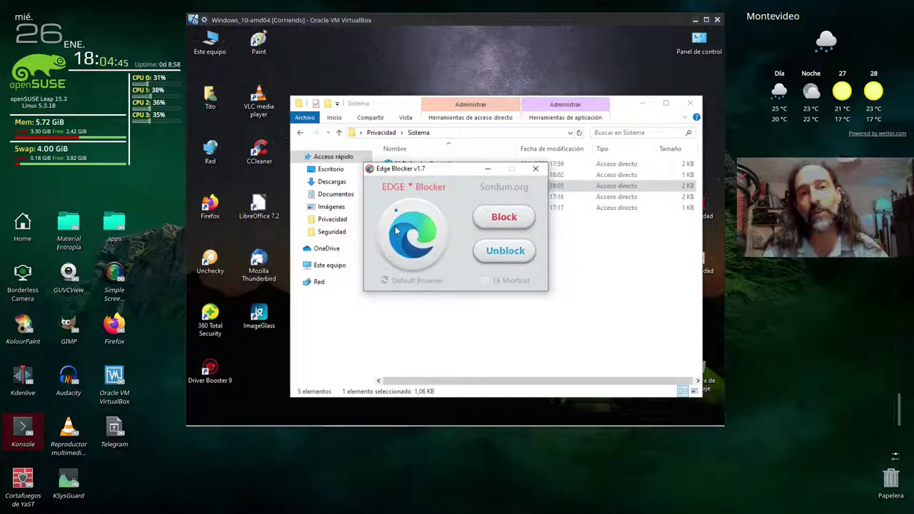
pyautogui.moveTo(396, 230)
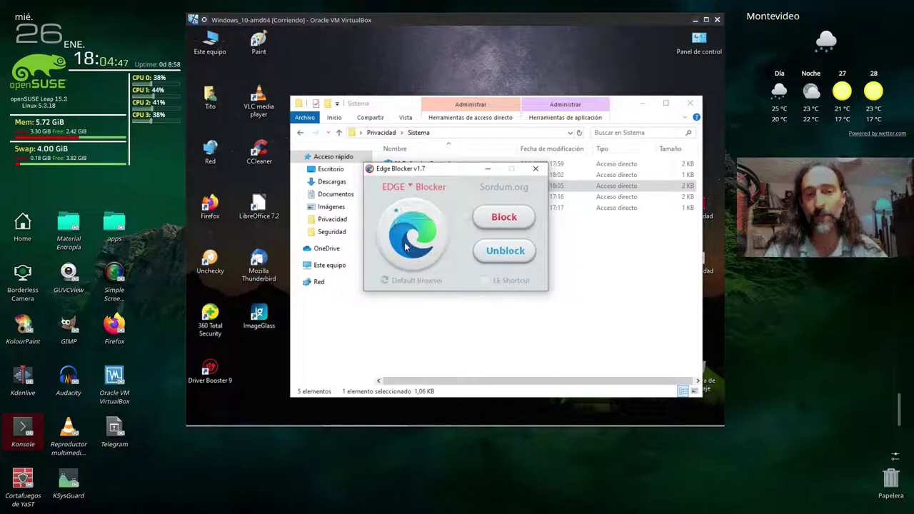
pyautogui.click(510, 225)
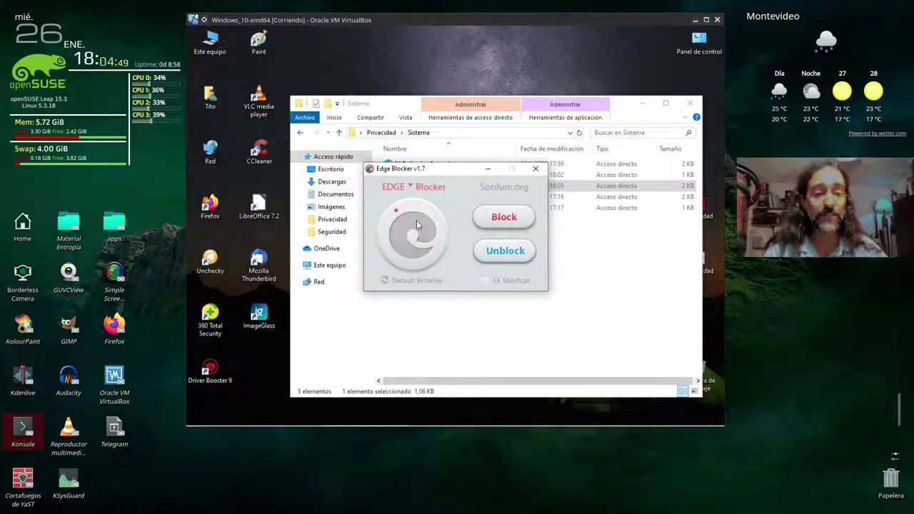
pyautogui.moveTo(415, 236)
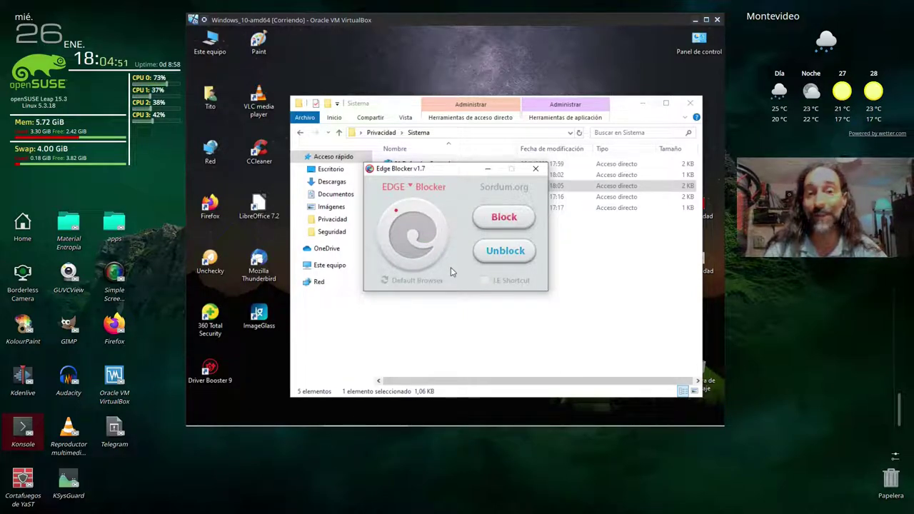
pyautogui.moveTo(431, 264)
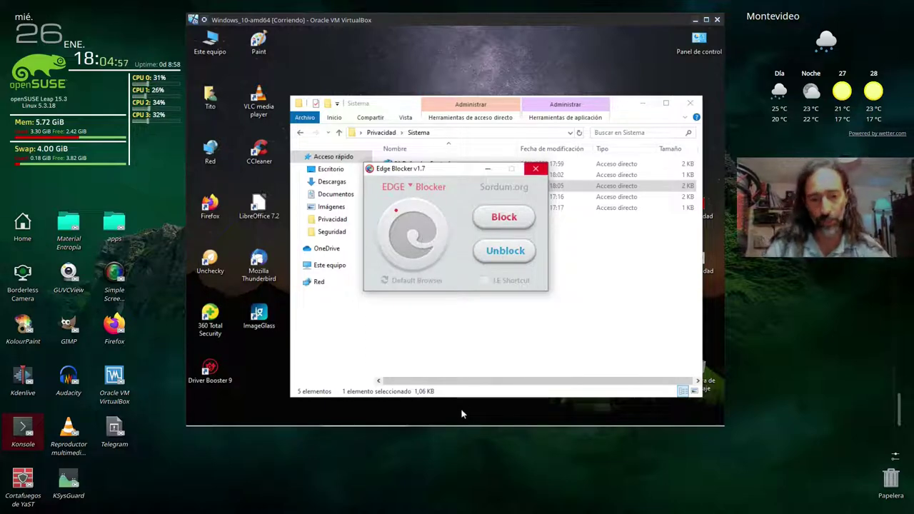
pyautogui.moveTo(462, 423)
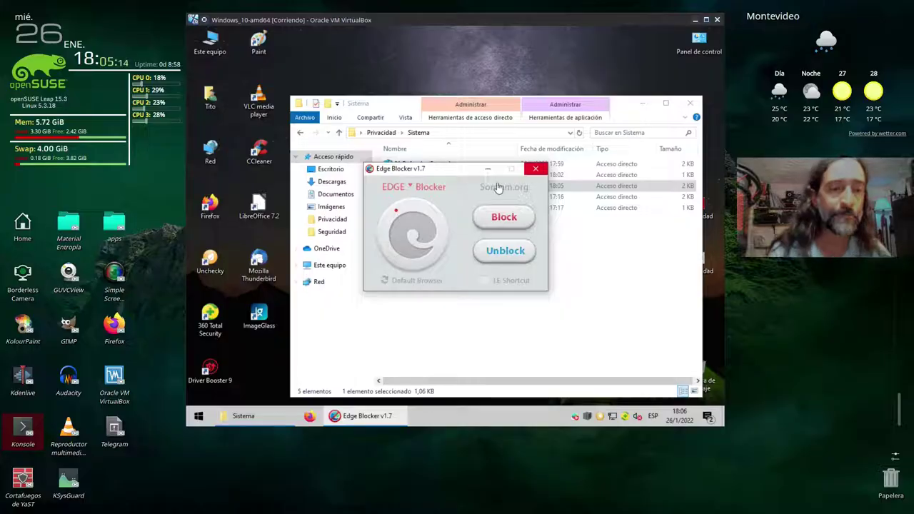
# - Close Edge Blocker and run Destroy Windows Spying as administrator with the admin password
pyautogui.click(533, 170)
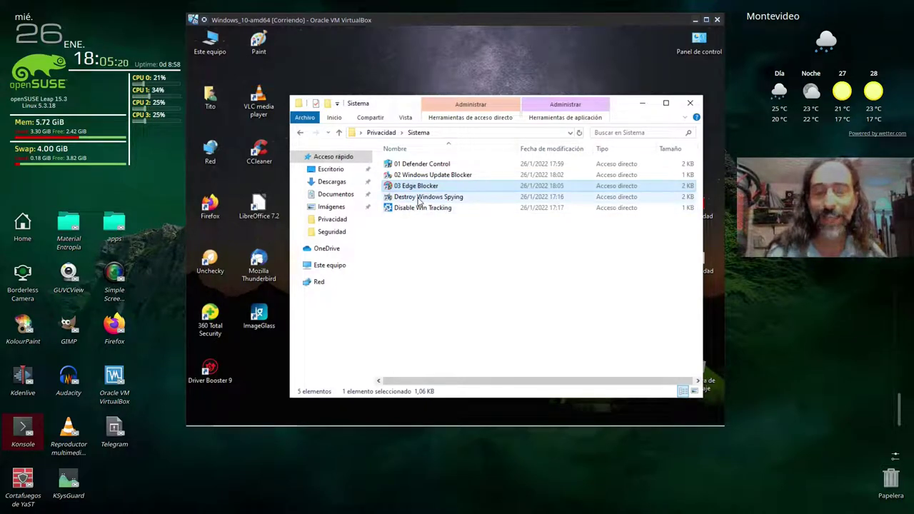
pyautogui.rightClick(419, 199)
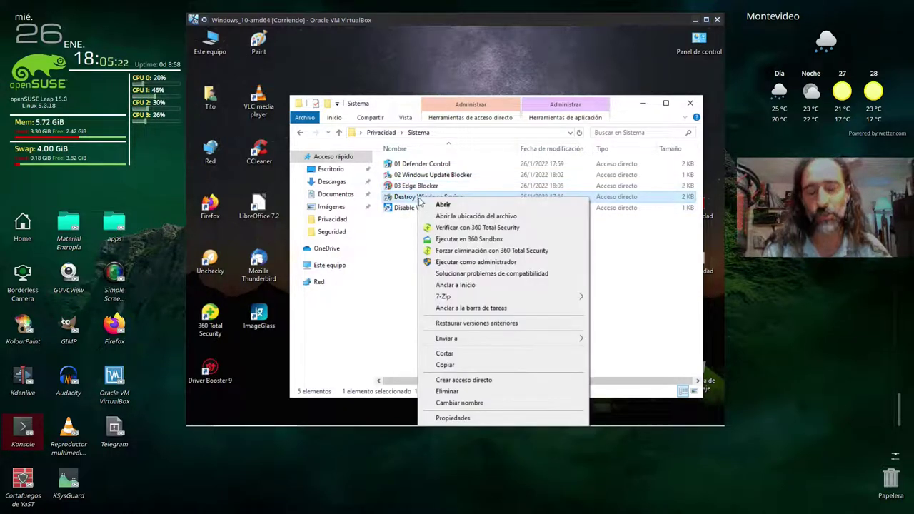
pyautogui.click(459, 263)
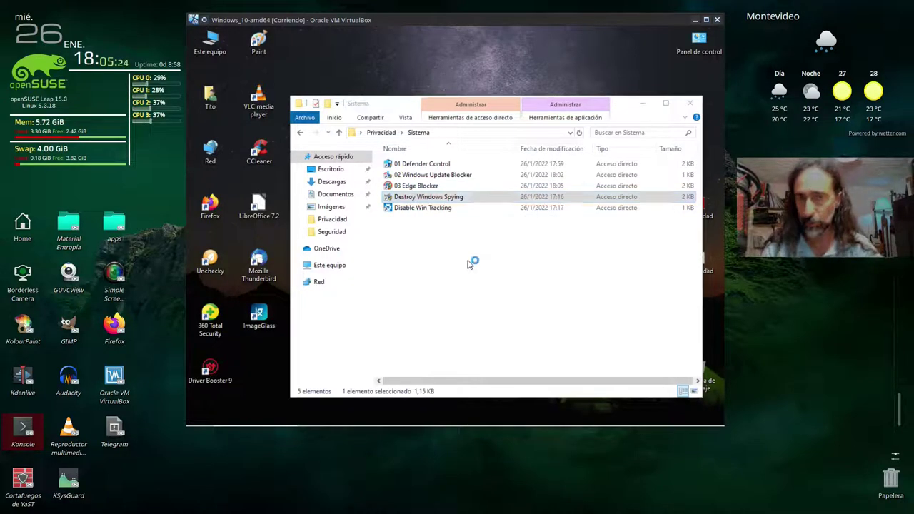
pyautogui.write('••••••')
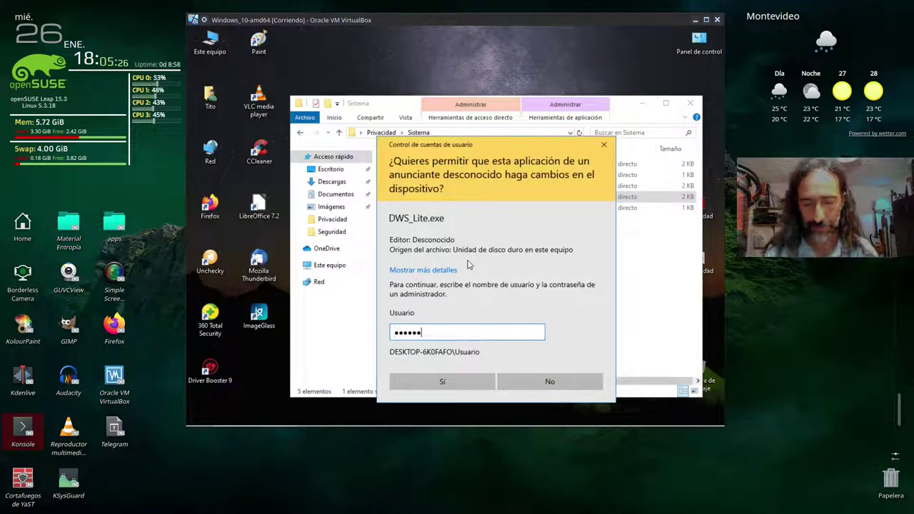
pyautogui.write('••')
pyautogui.press('Return')
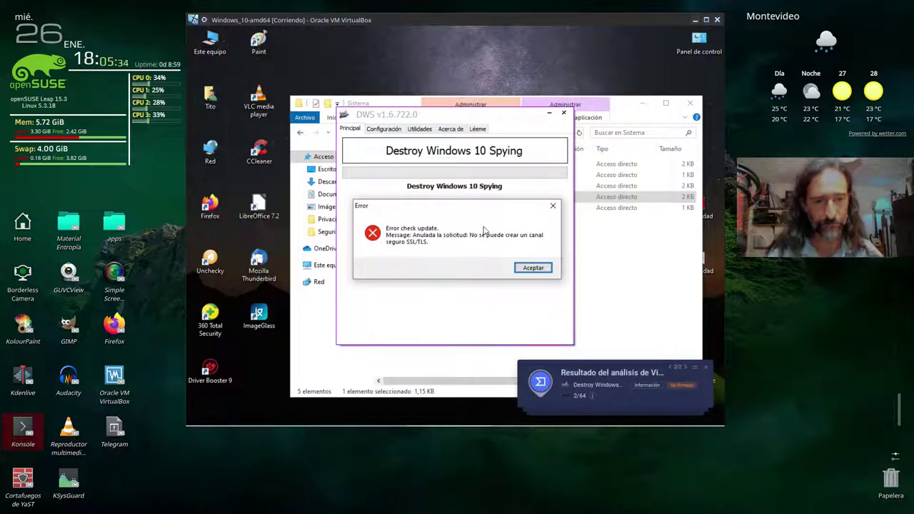
# - Close the 'Error check update' dialog and the GlassWire and antivirus notices covering Destroy Windows 10 Spying
pyautogui.click(633, 382)
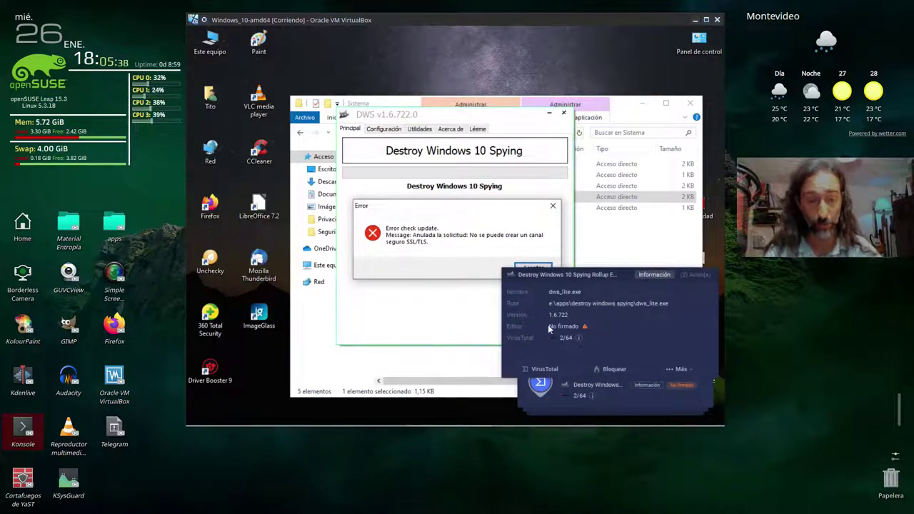
pyautogui.click(536, 269)
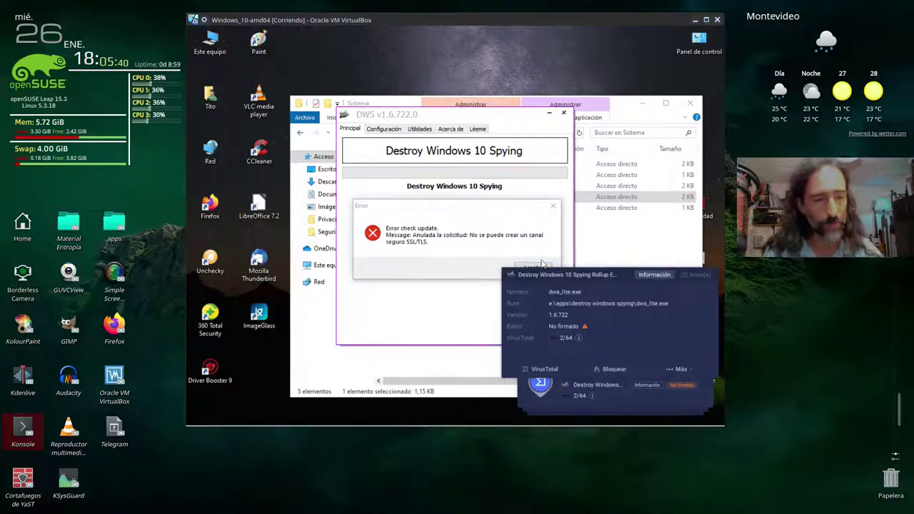
pyautogui.click(553, 207)
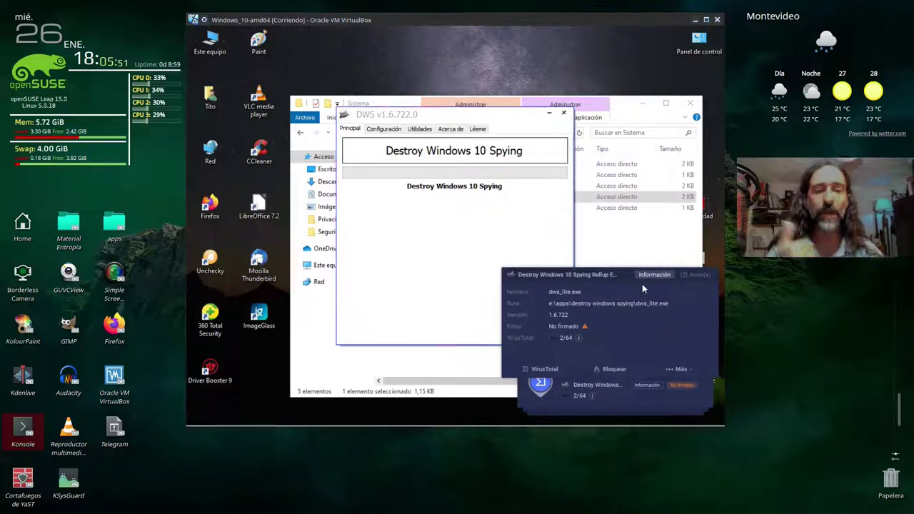
pyautogui.click(464, 252)
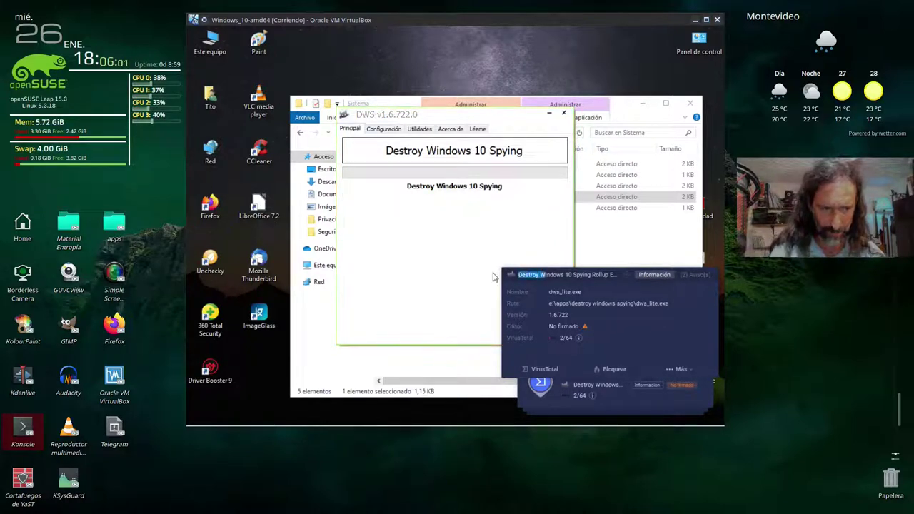
pyautogui.moveTo(545, 278); pyautogui.dragTo(519, 277)
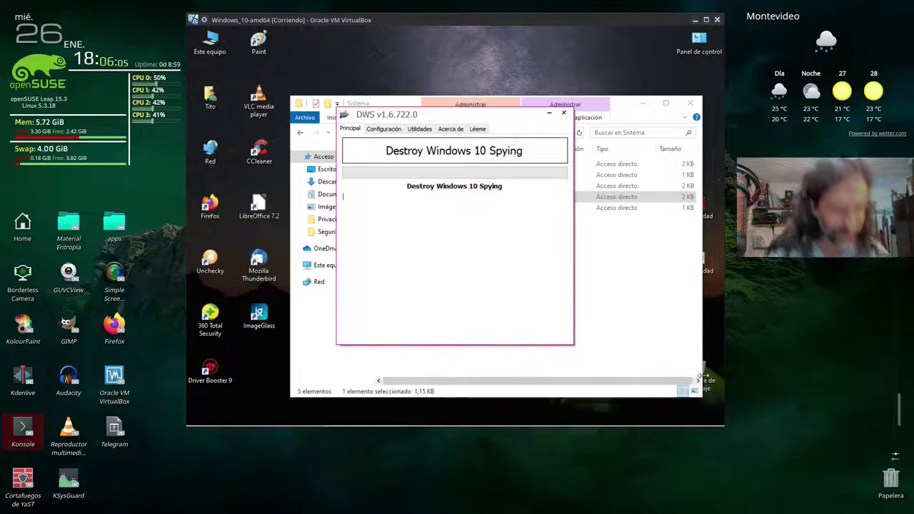
pyautogui.click(511, 221)
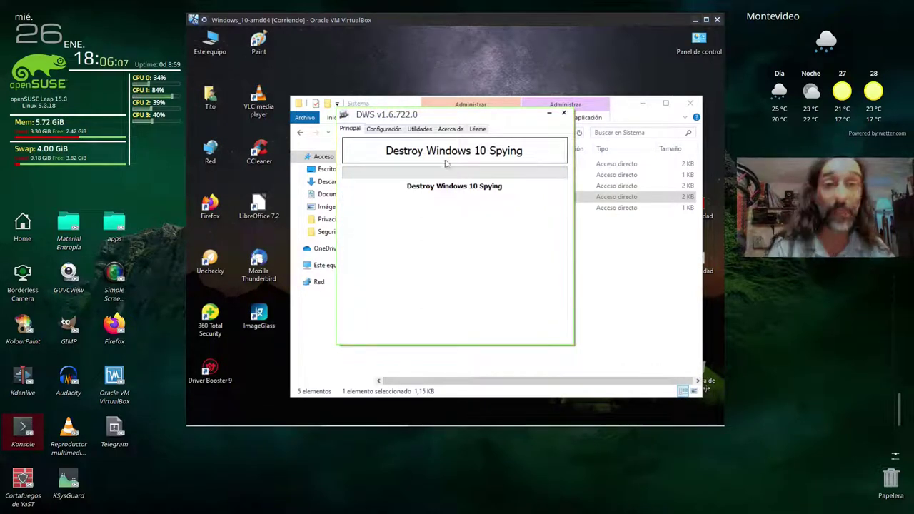
# - Tick 'Eliminar Apps Metro de Windows 10' on the Configuración tab
pyautogui.click(383, 130)
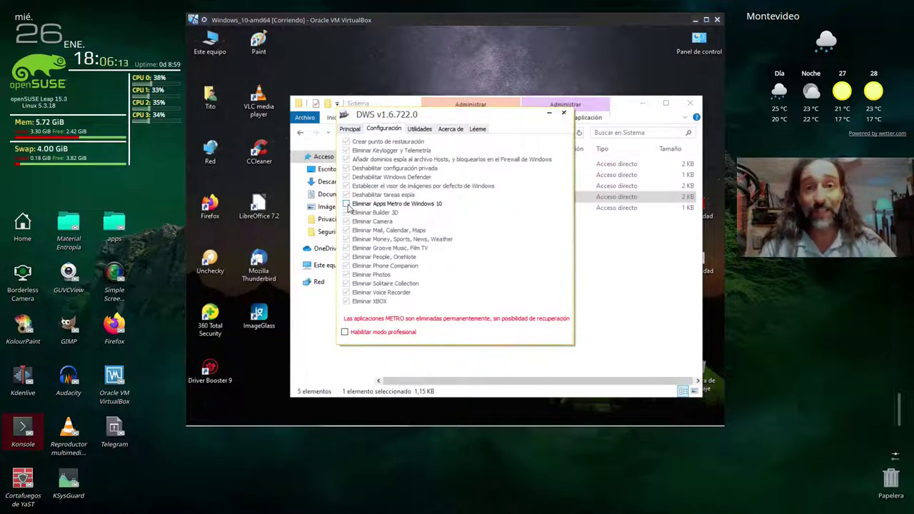
pyautogui.click(347, 204)
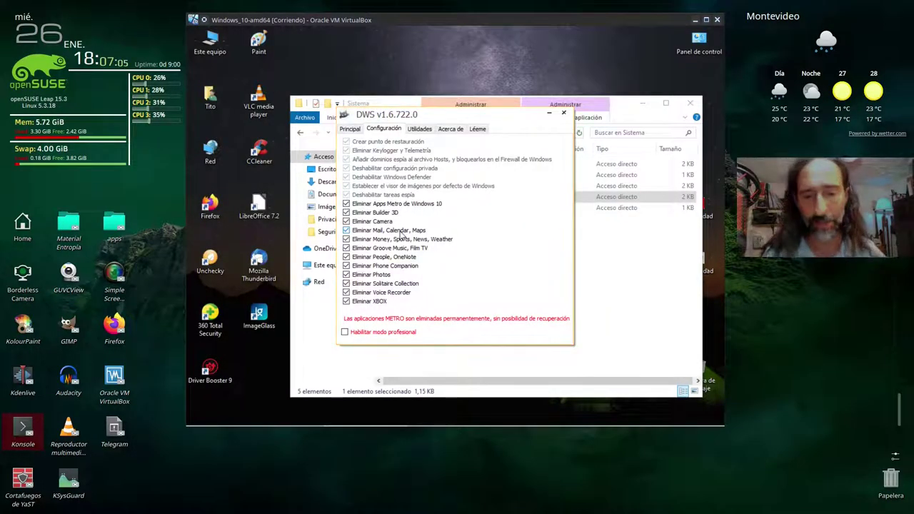
# - Tick 'Habilitar modo profesional' so every Configuración option becomes checked
pyautogui.click(345, 333)
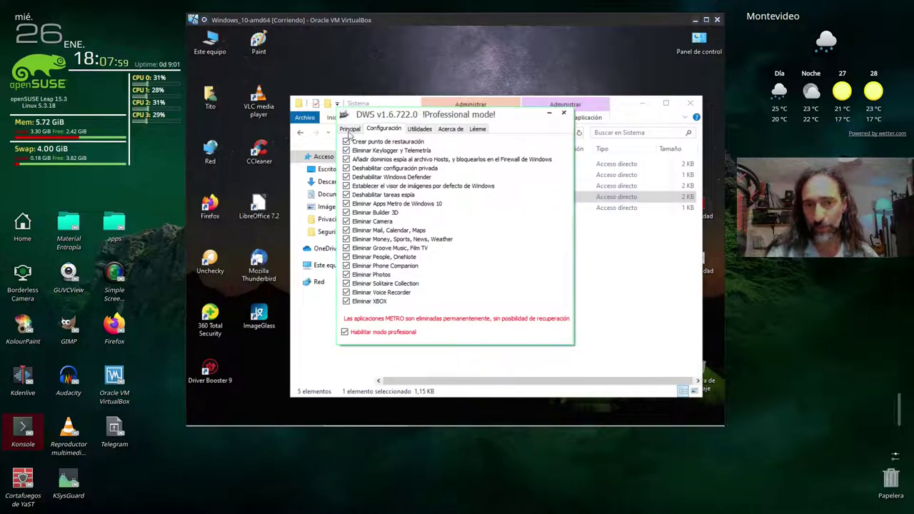
# - Run 'Destroy Windows 10 Spying' from the Principal tab with all chosen options
pyautogui.click(349, 129)
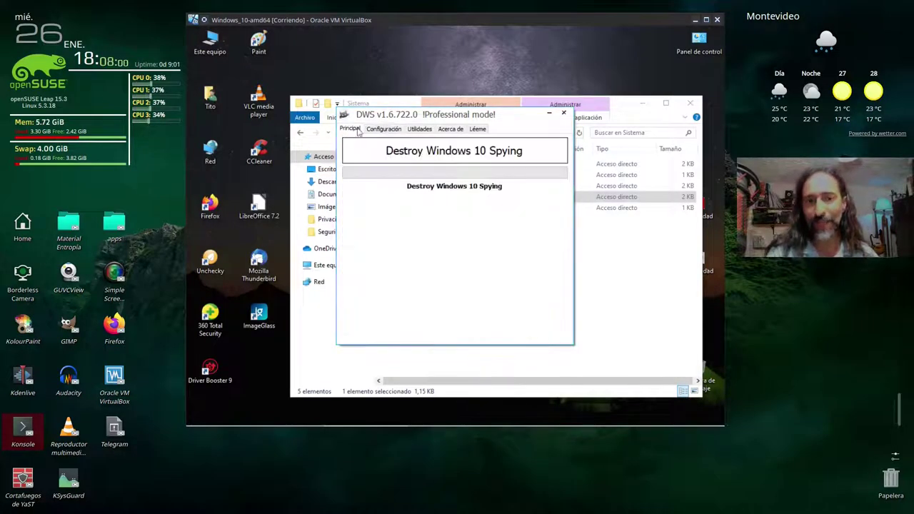
pyautogui.click(451, 153)
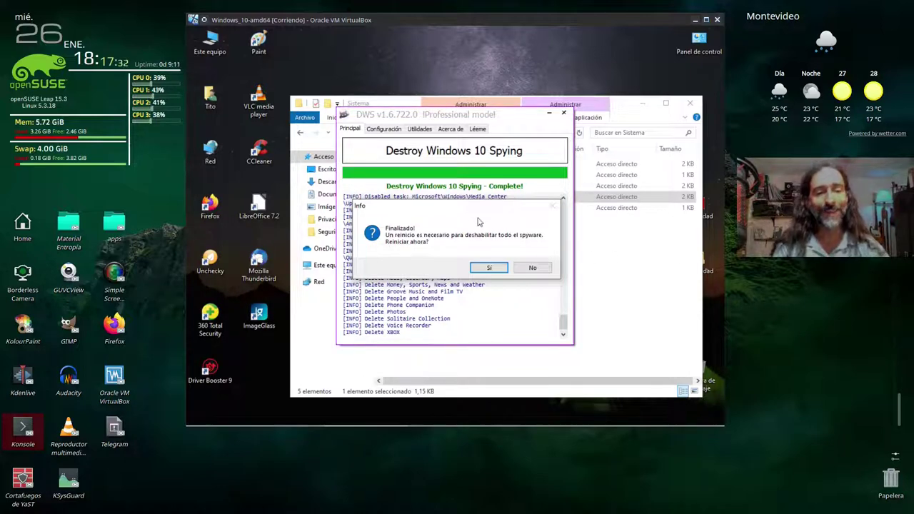
# - Move the Info restart prompt aside and answer No to restarting now
pyautogui.moveTo(479, 207); pyautogui.dragTo(706, 208)
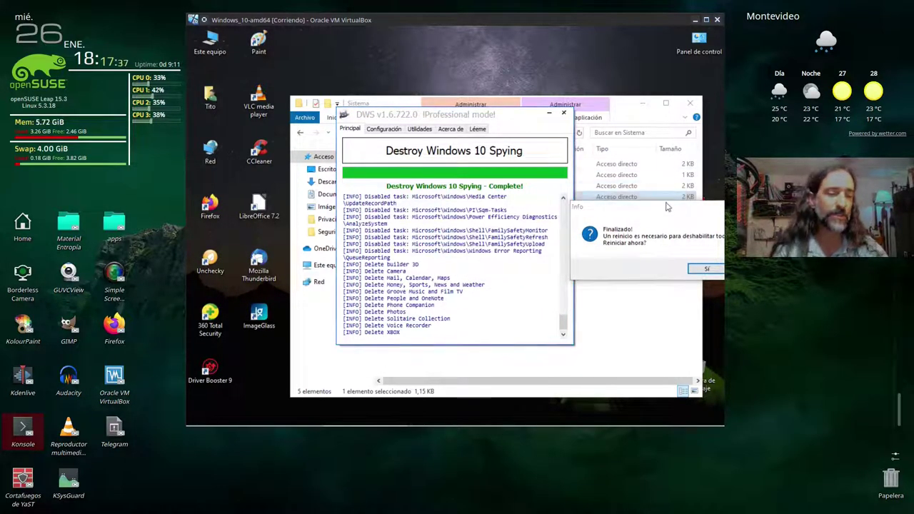
pyautogui.moveTo(663, 212); pyautogui.dragTo(507, 201)
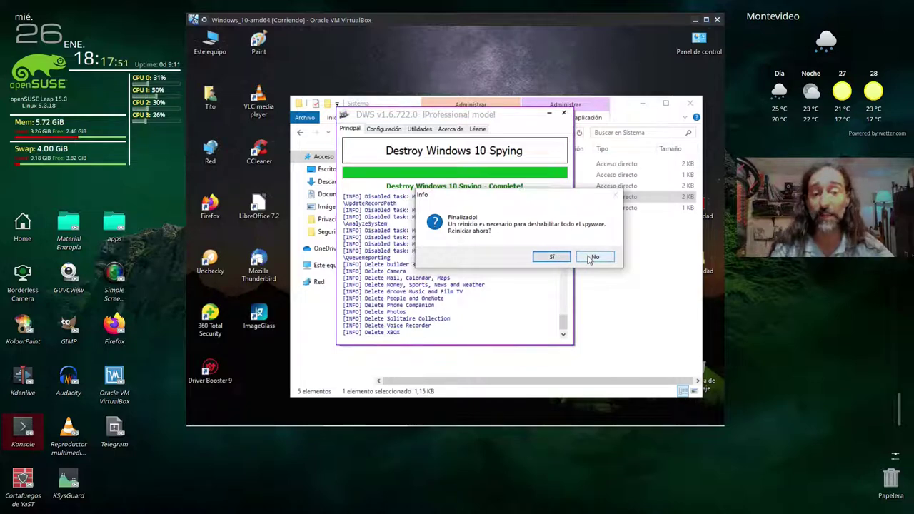
pyautogui.click(593, 258)
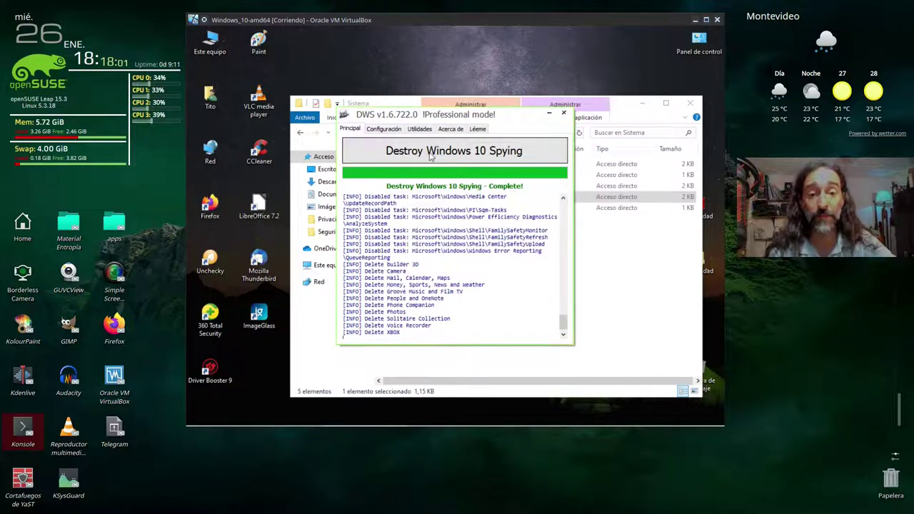
pyautogui.scroll(2, 412, 274)
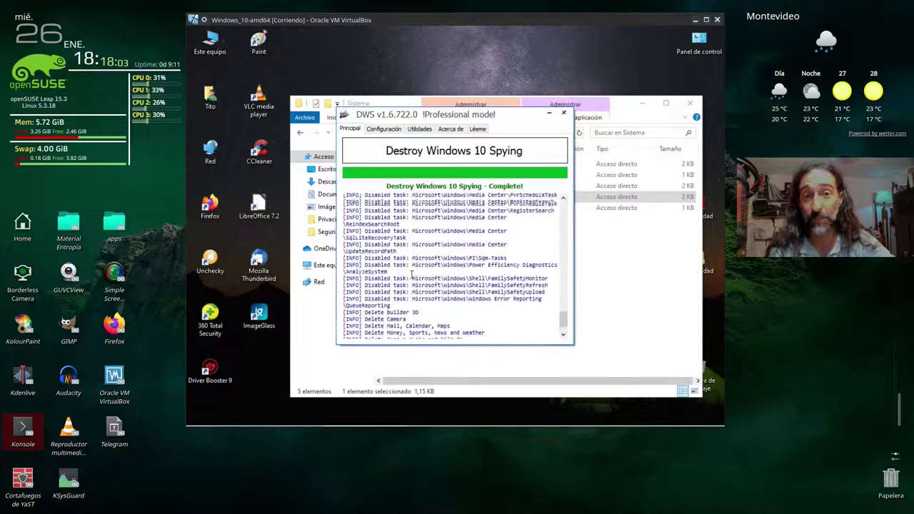
pyautogui.scroll(10, 413, 274)
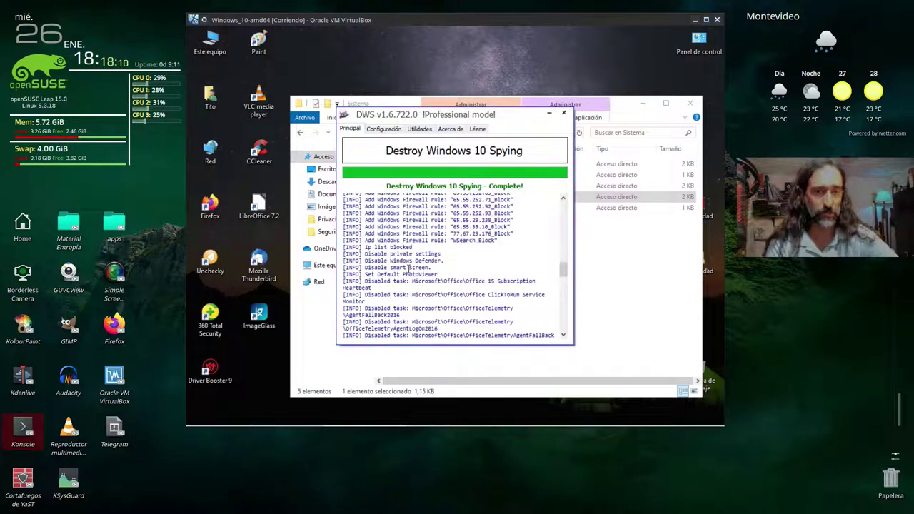
pyautogui.moveTo(403, 113); pyautogui.dragTo(399, 108)
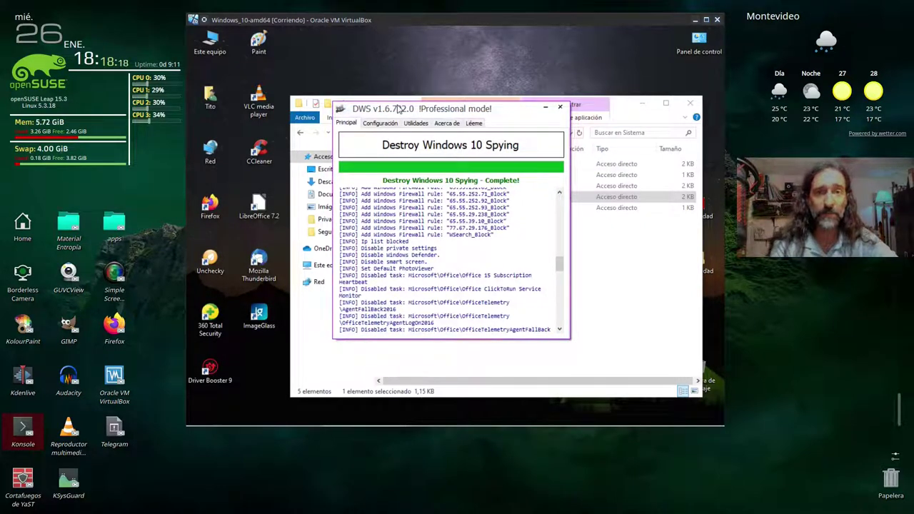
pyautogui.moveTo(398, 108); pyautogui.dragTo(409, 105)
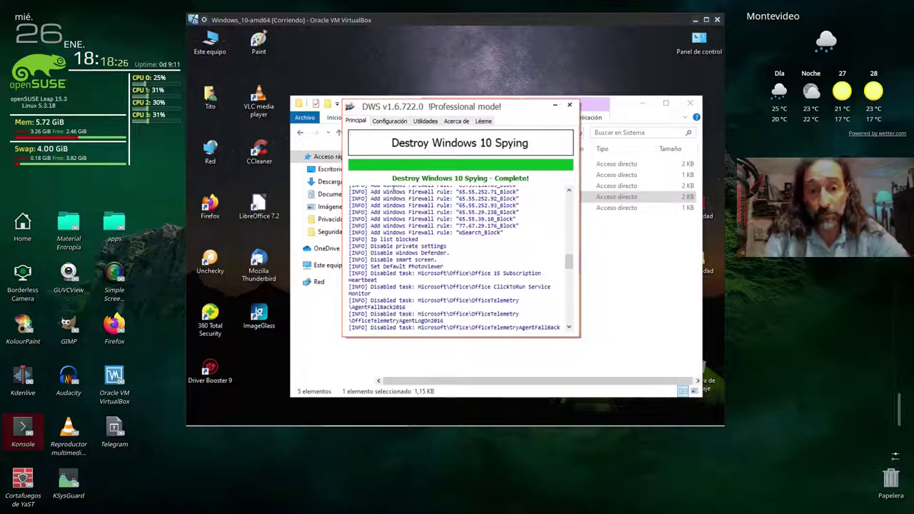
pyautogui.scroll(4, 389, 255)
pyautogui.scroll(10, 389, 254)
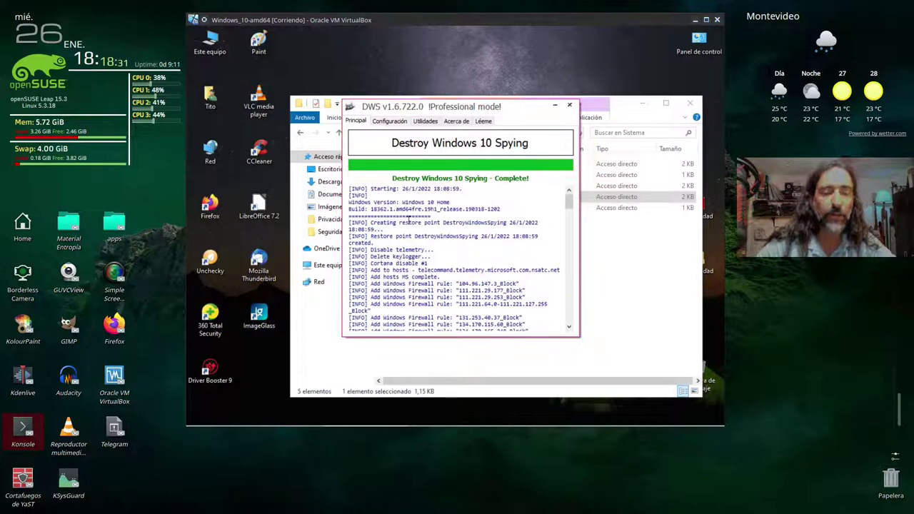
pyautogui.moveTo(398, 222); pyautogui.dragTo(508, 223)
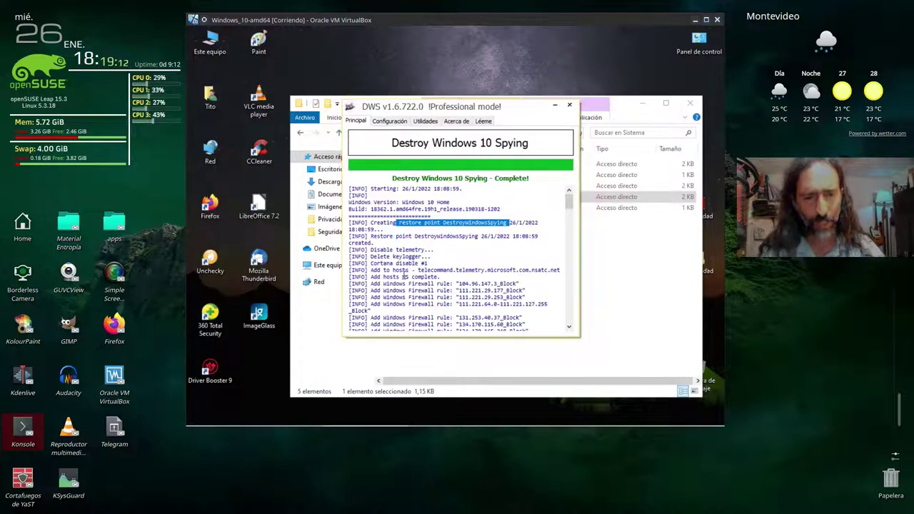
pyautogui.scroll(-1, 405, 275)
pyautogui.scroll(-1, 405, 274)
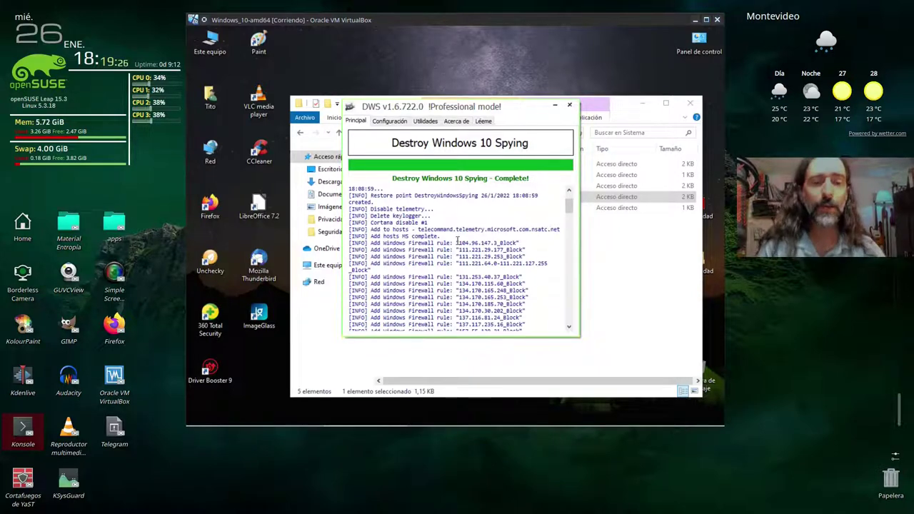
pyautogui.scroll(-8, 458, 241)
pyautogui.scroll(-3, 457, 241)
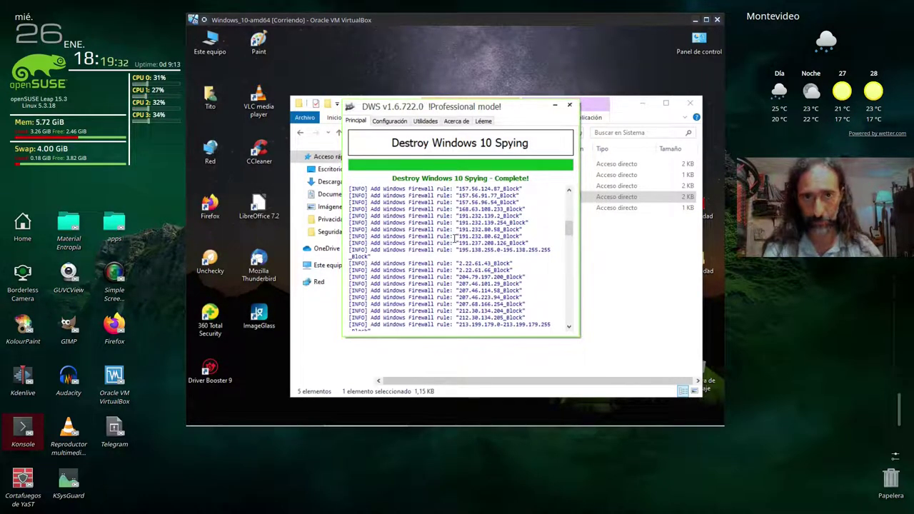
pyautogui.scroll(-5, 454, 239)
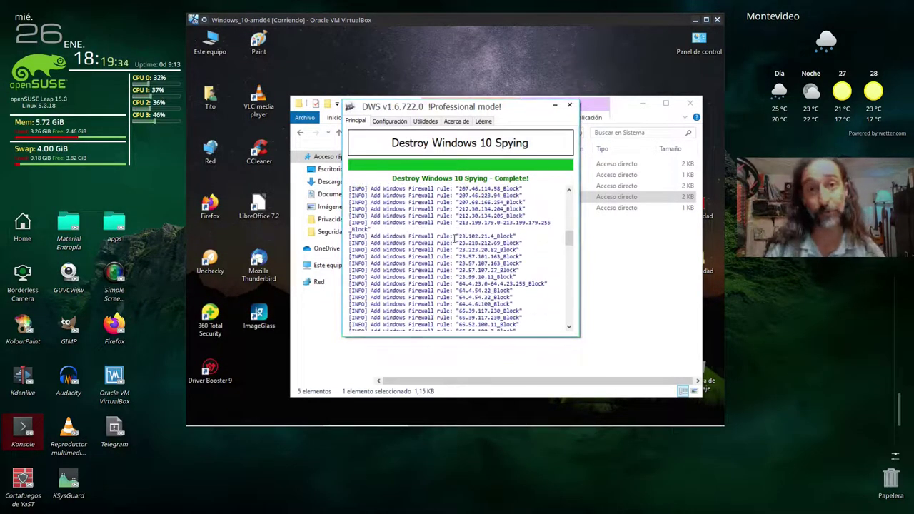
pyautogui.scroll(-10, 454, 239)
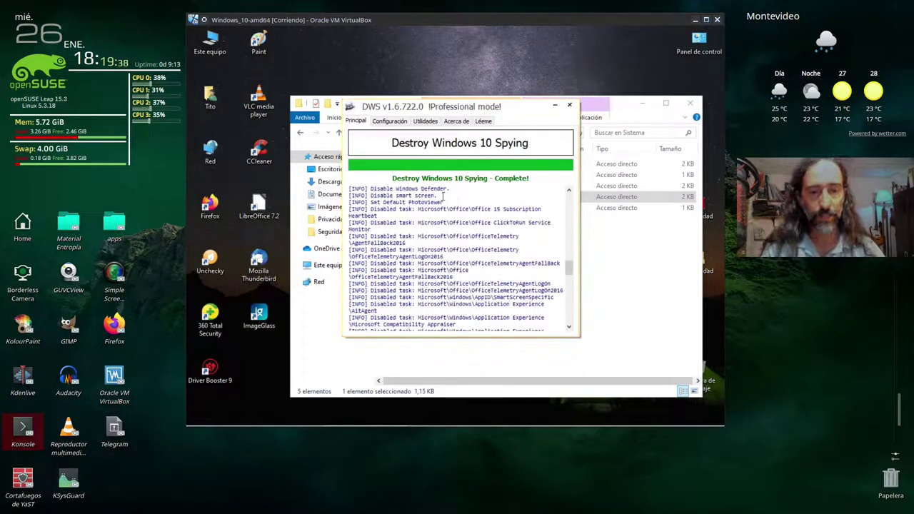
pyautogui.scroll(1, 415, 202)
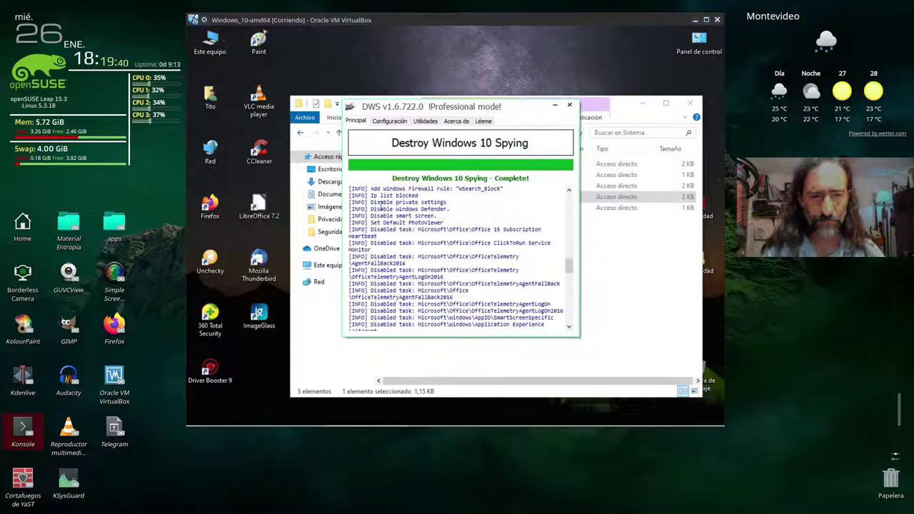
pyautogui.scroll(1, 392, 208)
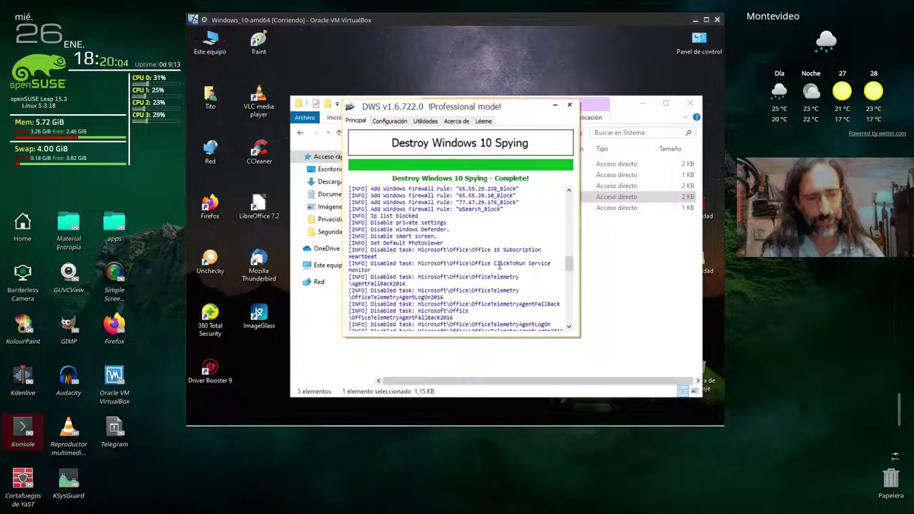
pyautogui.scroll(-1, 500, 266)
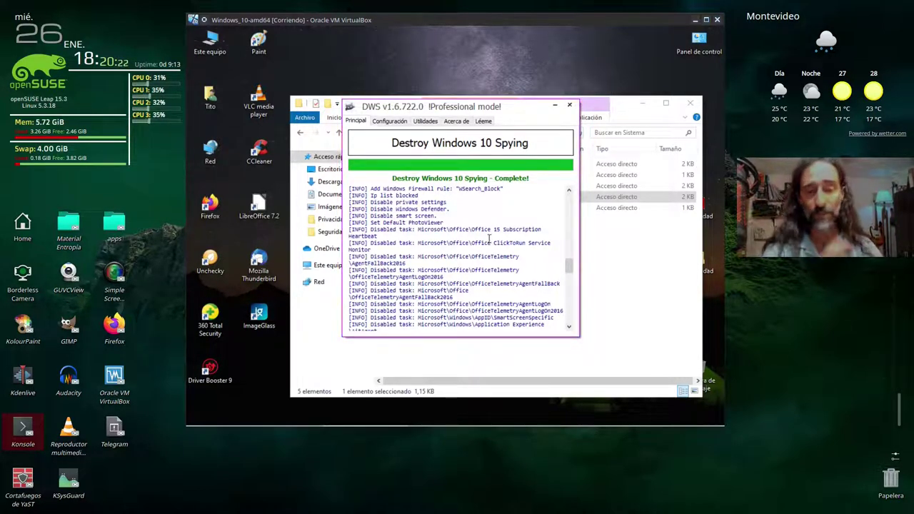
pyautogui.scroll(-1, 480, 240)
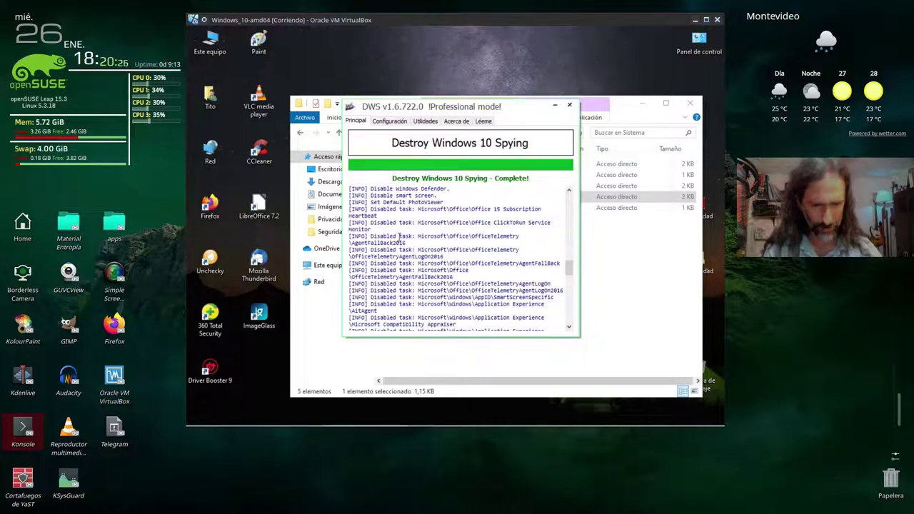
pyautogui.scroll(-2, 423, 246)
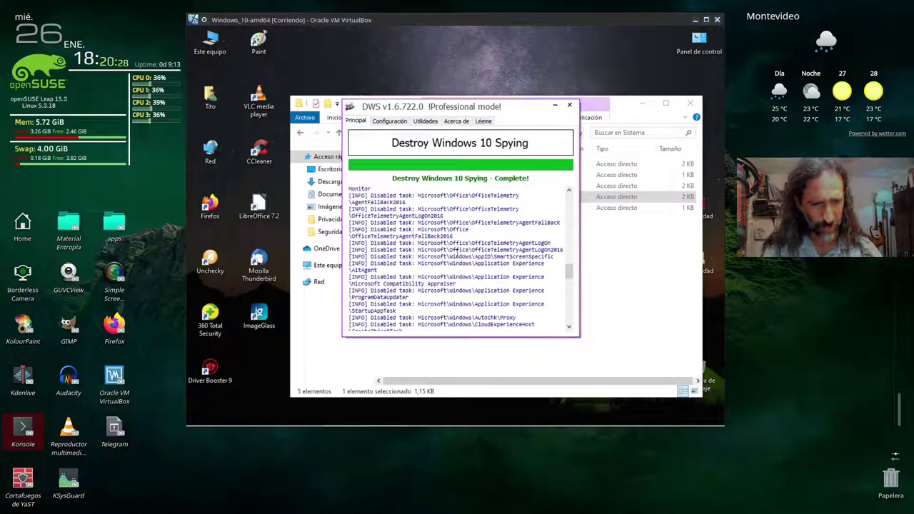
pyautogui.scroll(-2, 401, 243)
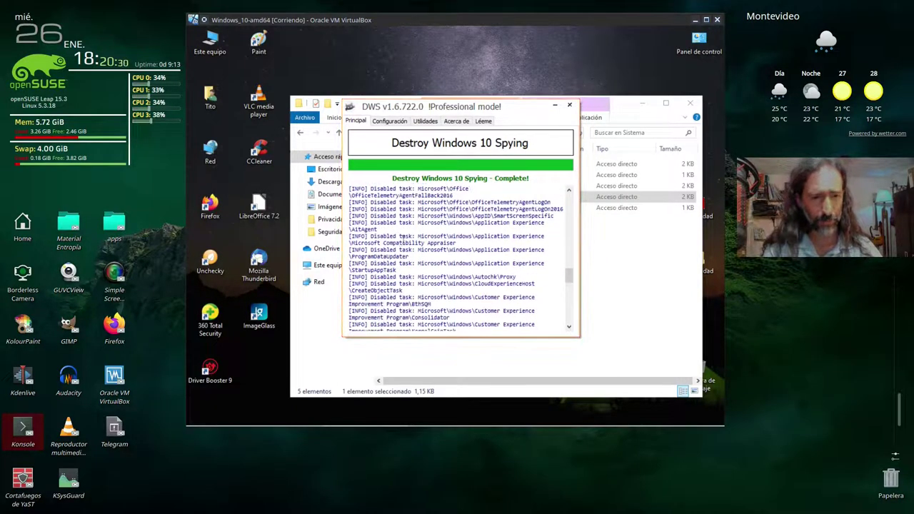
pyautogui.scroll(-3, 449, 259)
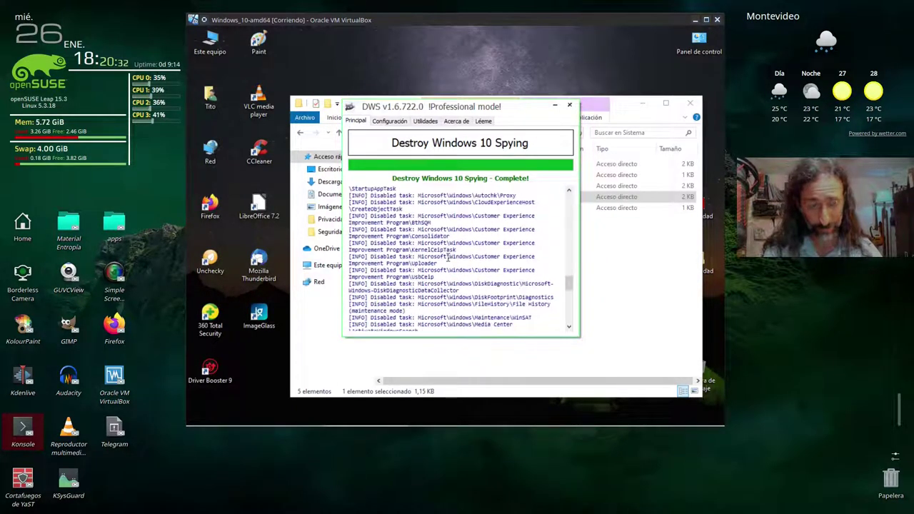
pyautogui.scroll(-1, 448, 260)
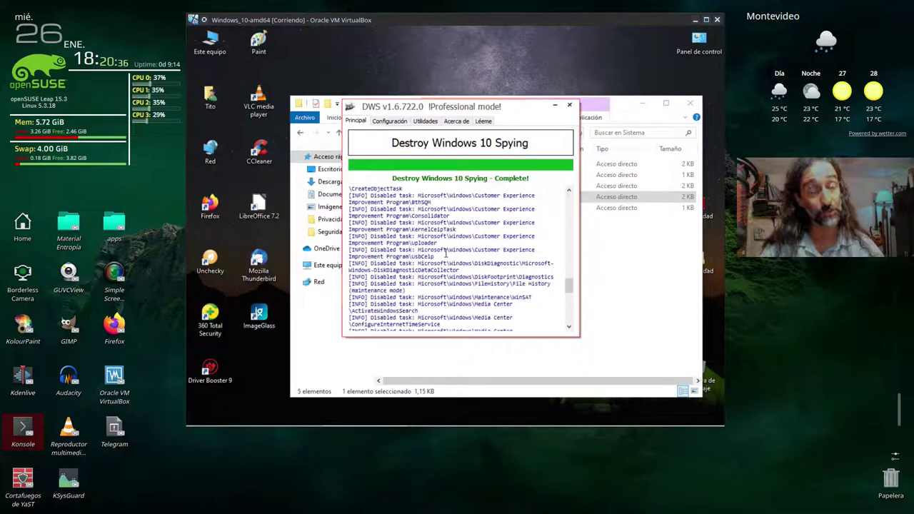
pyautogui.scroll(-1, 446, 253)
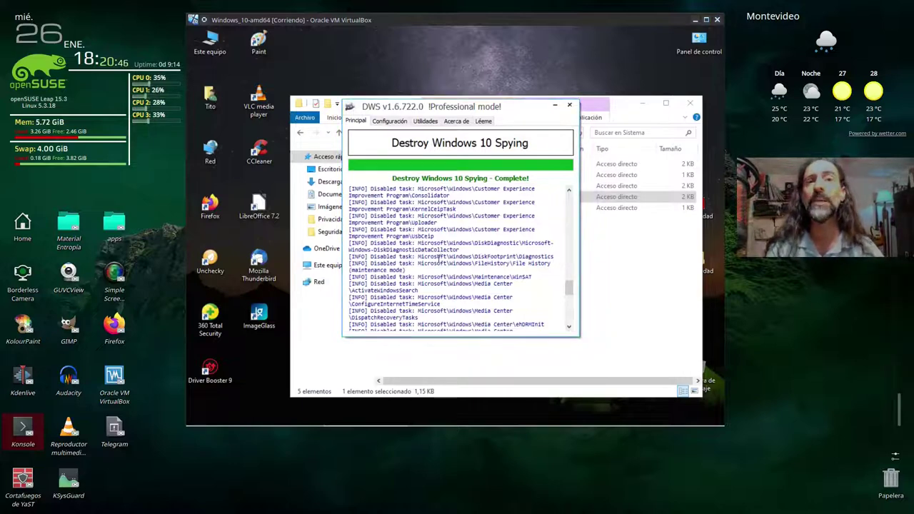
pyautogui.scroll(-2, 439, 259)
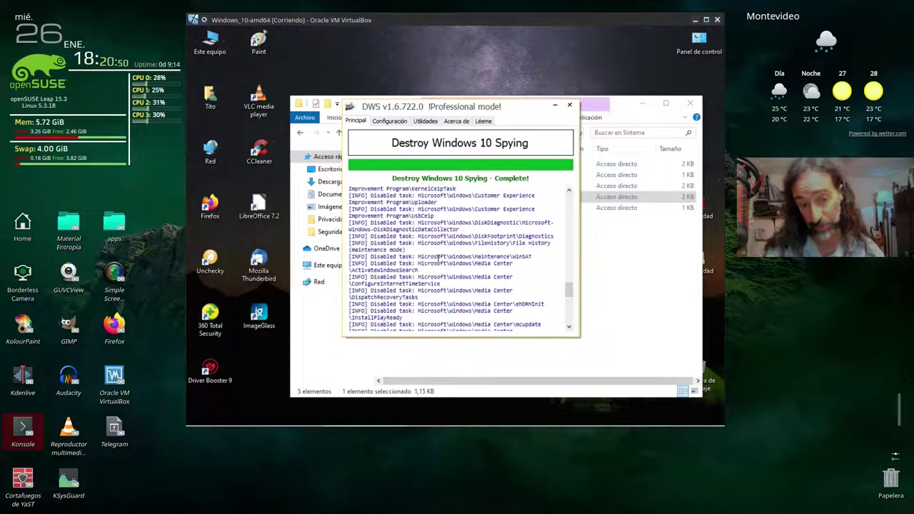
pyautogui.scroll(-2, 439, 259)
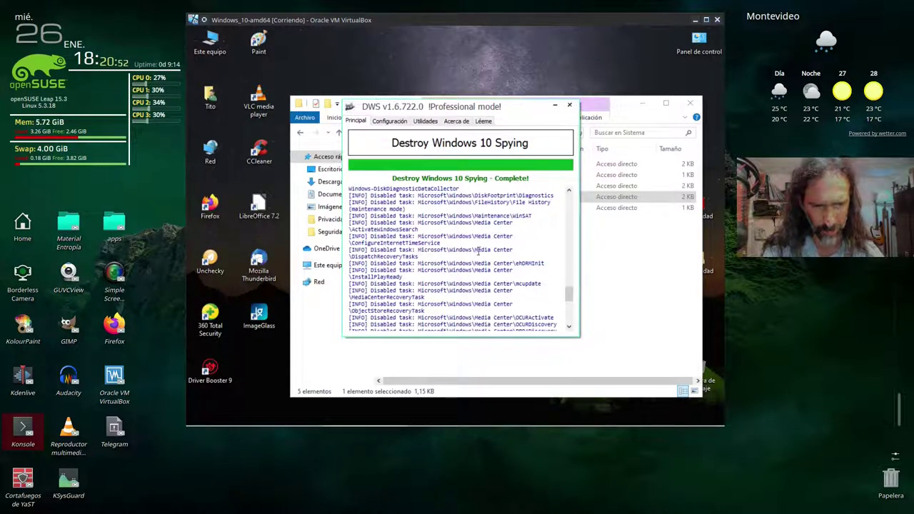
pyautogui.scroll(-4, 453, 253)
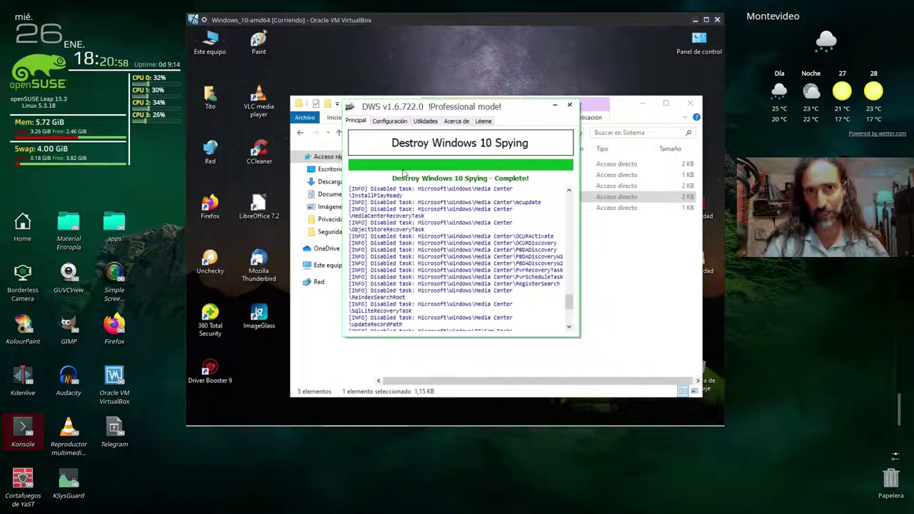
pyautogui.click(266, 101)
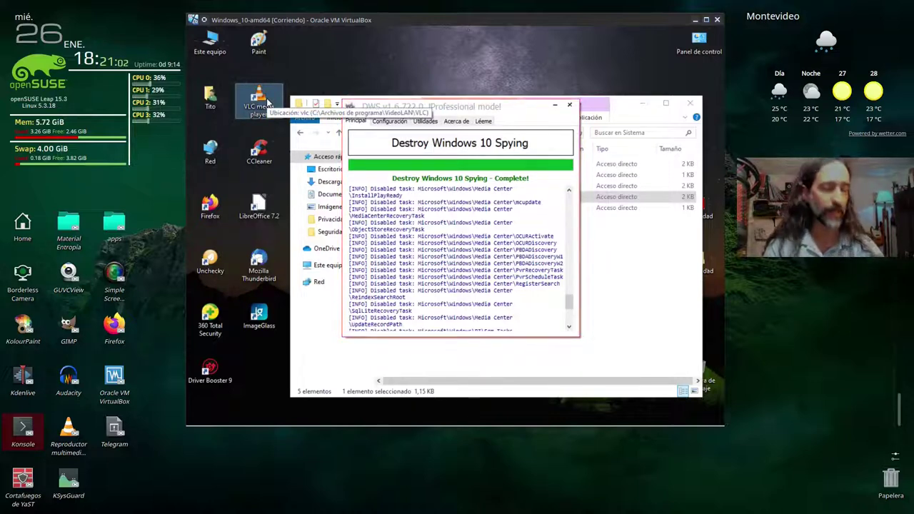
pyautogui.click(460, 243)
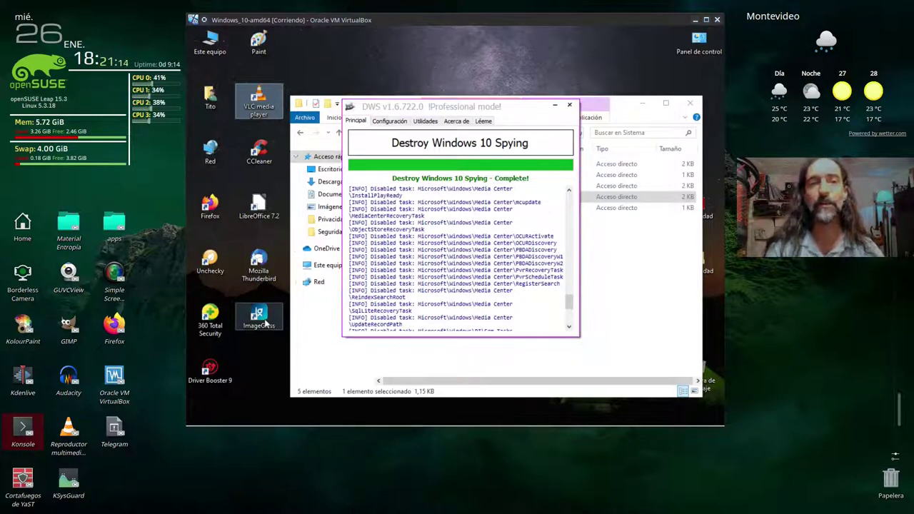
pyautogui.click(255, 276)
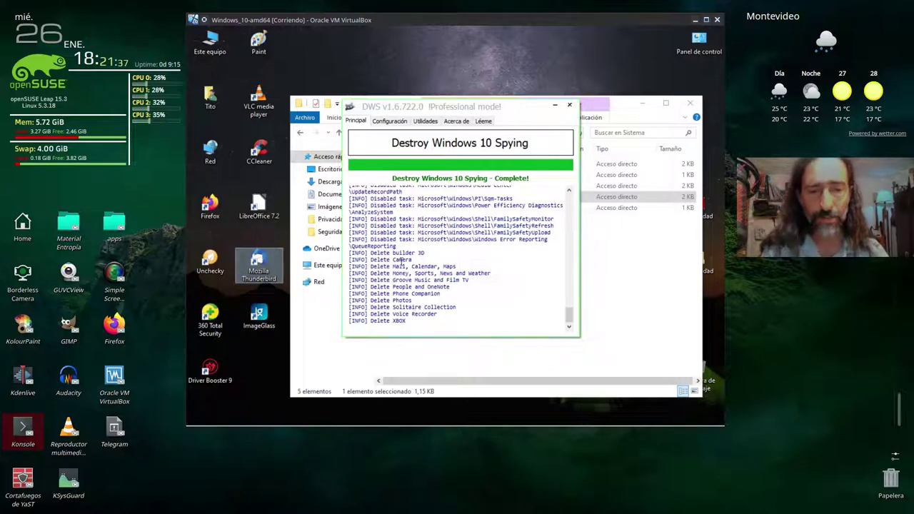
pyautogui.doubleClick(402, 260)
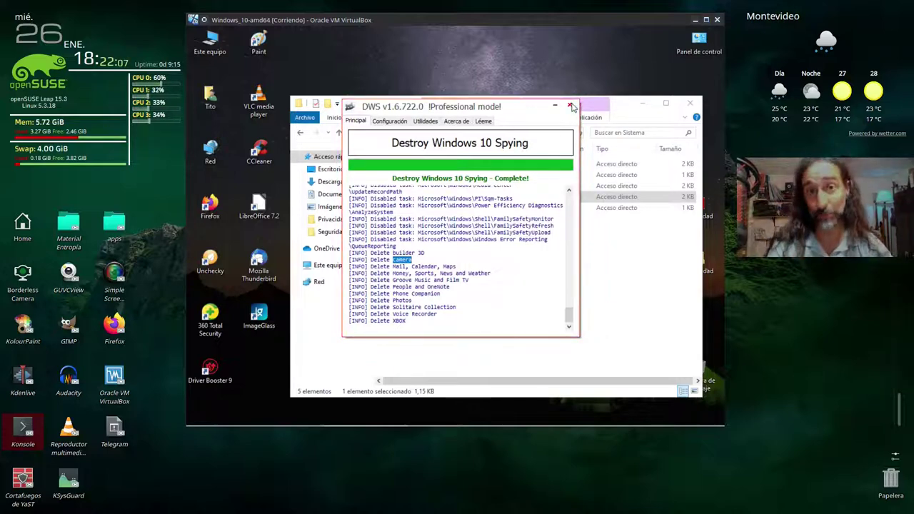
# - Close Destroy Windows 10 Spying and run Disable Win Tracking as administrator with the admin password
pyautogui.click(570, 107)
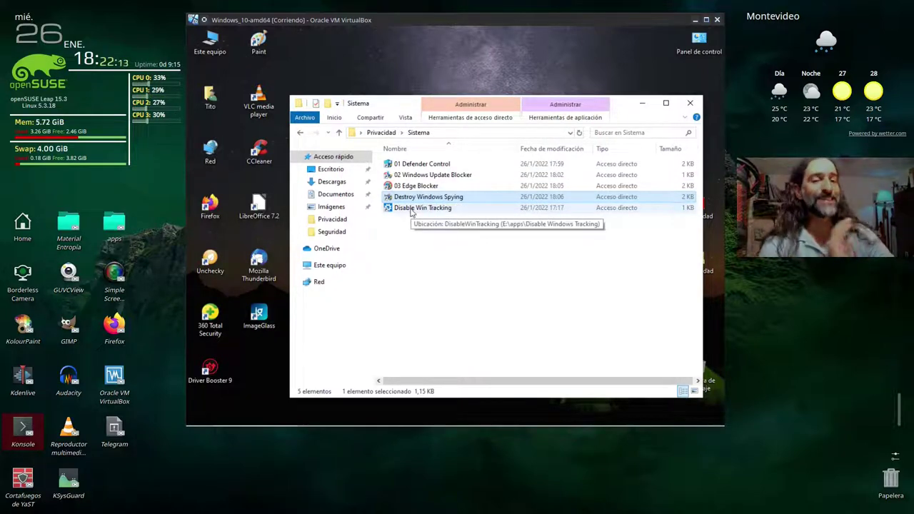
pyautogui.rightClick(412, 210)
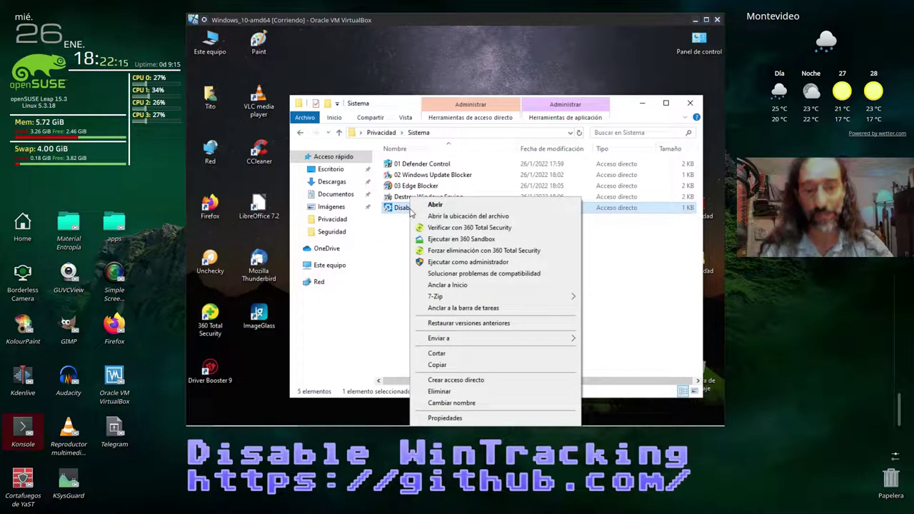
pyautogui.click(457, 263)
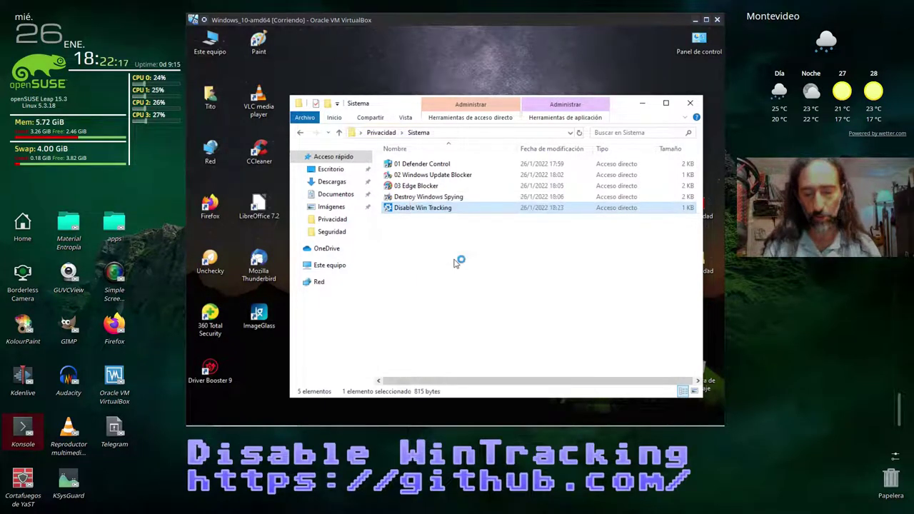
pyautogui.write('•••')
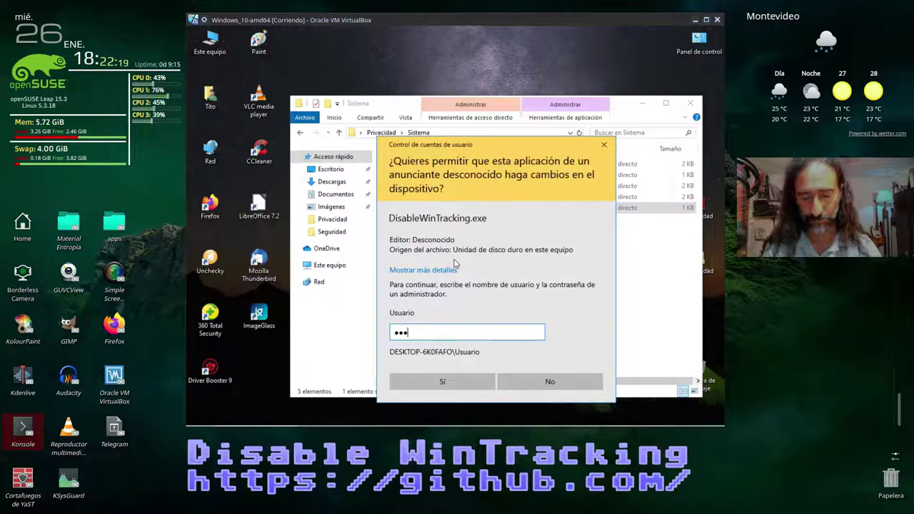
pyautogui.write('•••')
pyautogui.press('Return')
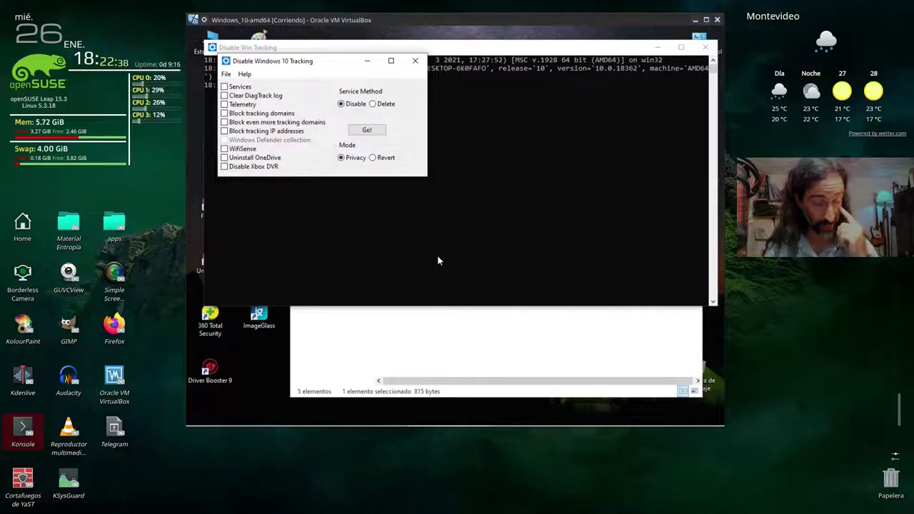
# - Set Service Method to Delete and tick Services, Clear DiagTrack log, Telemetry and domain blocking
pyautogui.moveTo(280, 64); pyautogui.dragTo(383, 102)
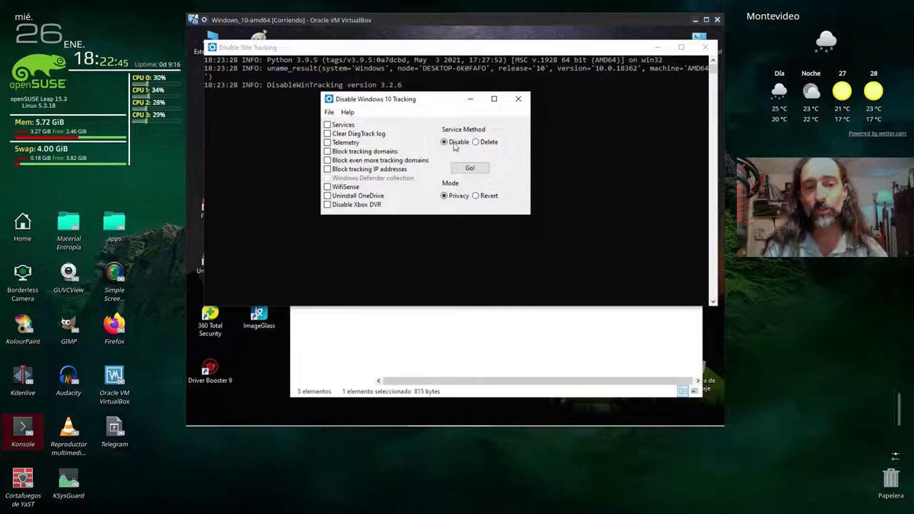
pyautogui.click(476, 142)
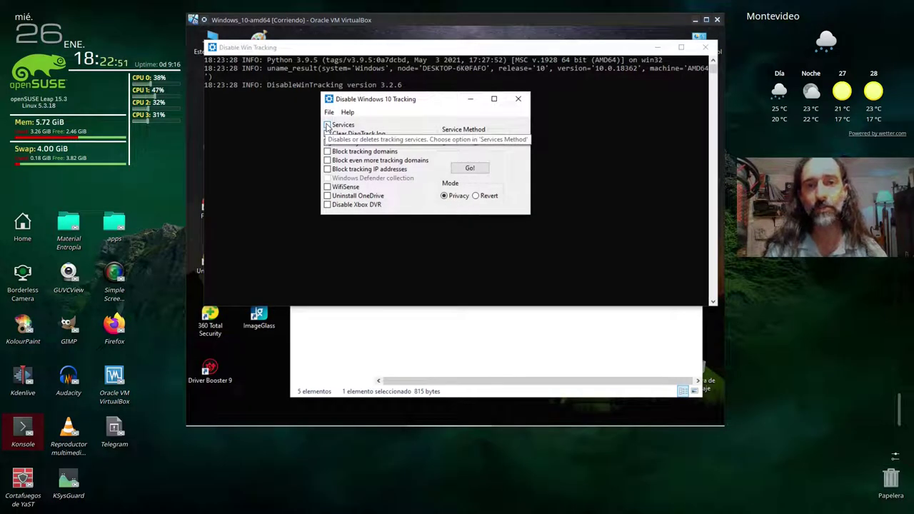
pyautogui.click(328, 125)
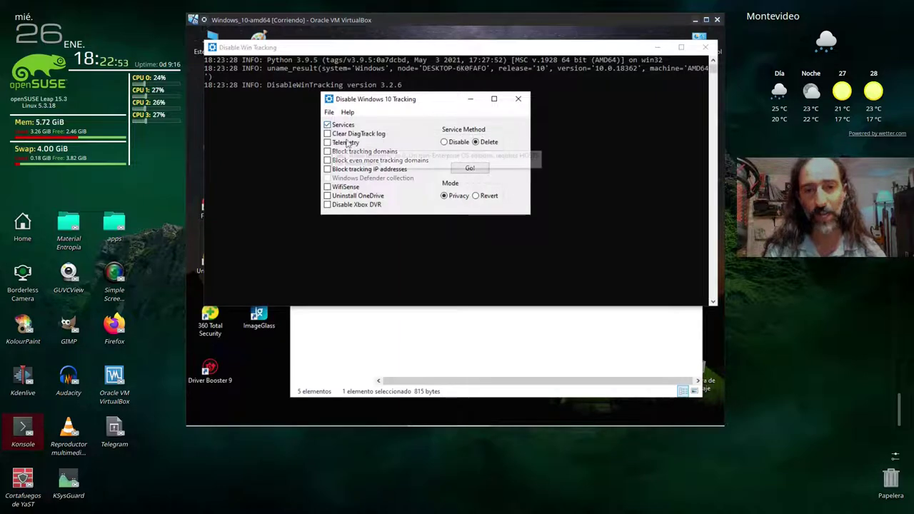
pyautogui.click(330, 134)
pyautogui.click(330, 143)
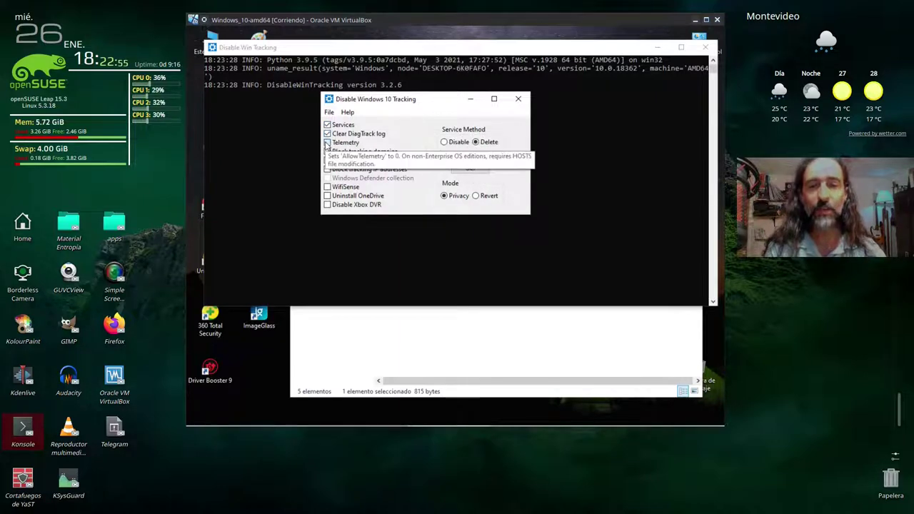
pyautogui.click(329, 152)
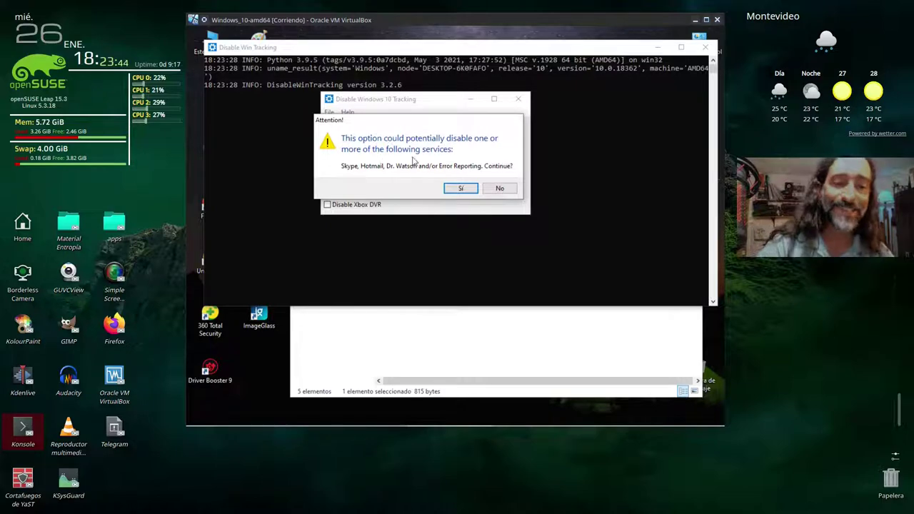
pyautogui.click(457, 188)
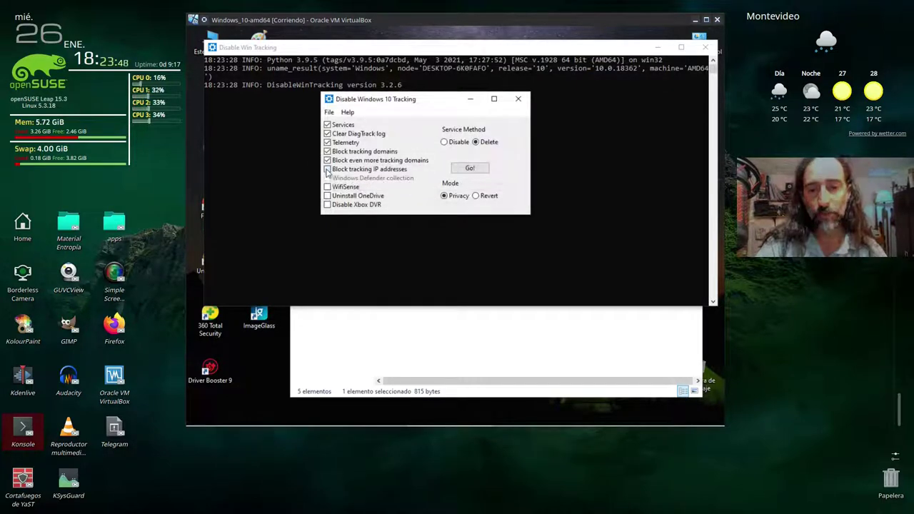
# - Tick IP blocking (accepting the Licensing warning), WifiSense, Uninstall OneDrive and Disable Xbox DVR
pyautogui.click(327, 175)
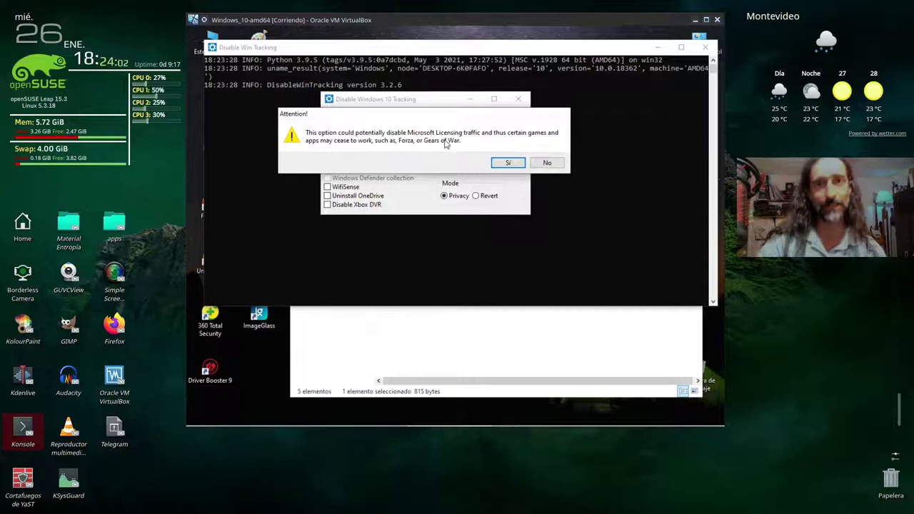
pyautogui.click(508, 163)
pyautogui.click(328, 188)
pyautogui.click(328, 196)
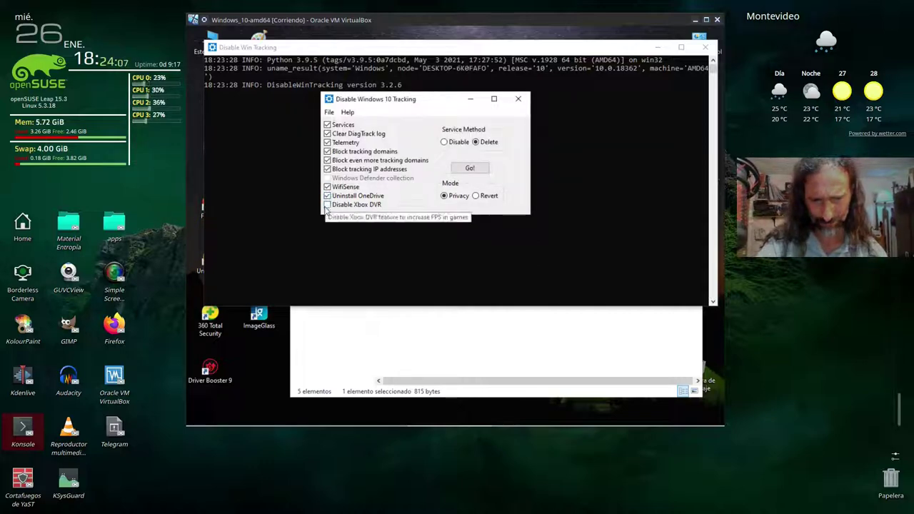
pyautogui.click(329, 206)
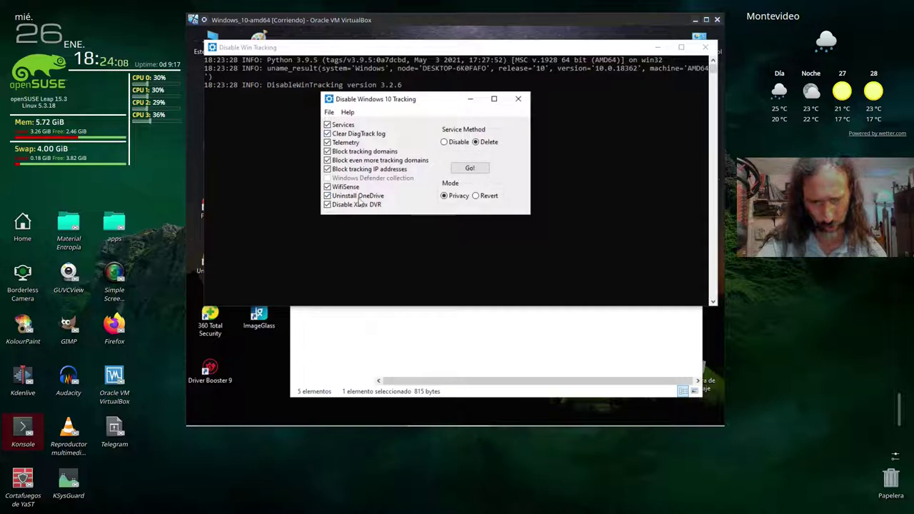
# - Review the blocked domains and IPs in File > Settings, then close it
pyautogui.click(329, 112)
pyautogui.click(343, 123)
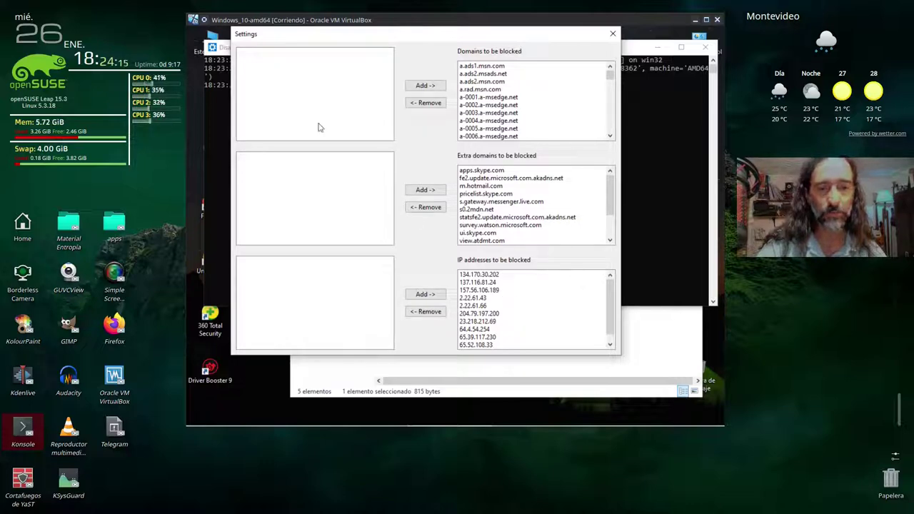
pyautogui.click(613, 33)
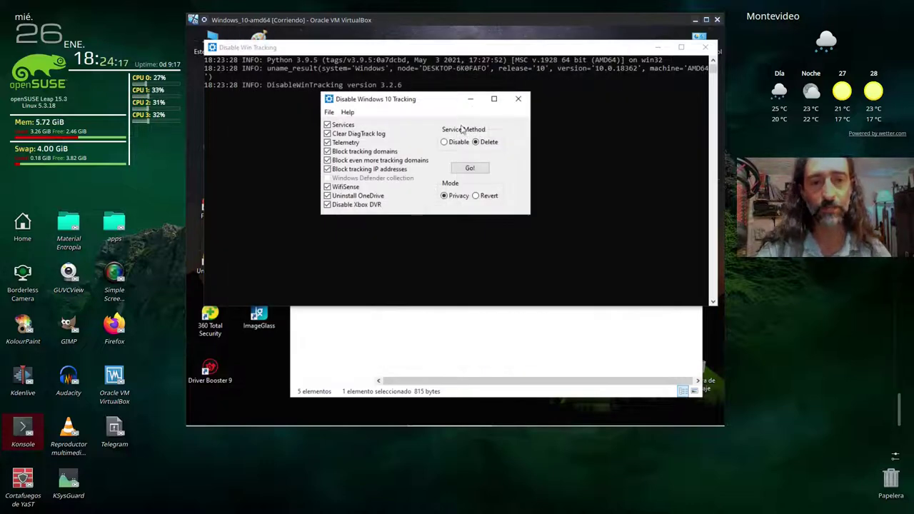
# - Apply the changes with Go!, read the enlarged Console Output log, then close the tool
pyautogui.click(469, 172)
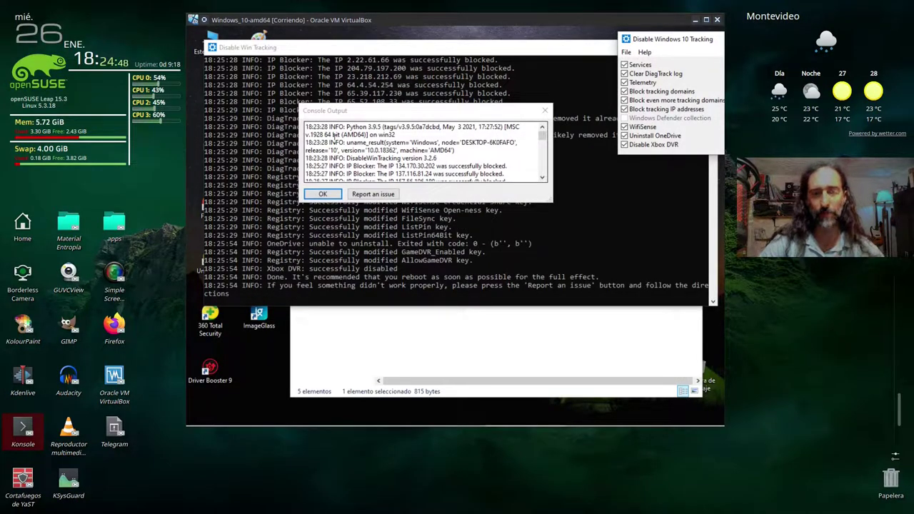
pyautogui.moveTo(350, 116); pyautogui.dragTo(302, 100)
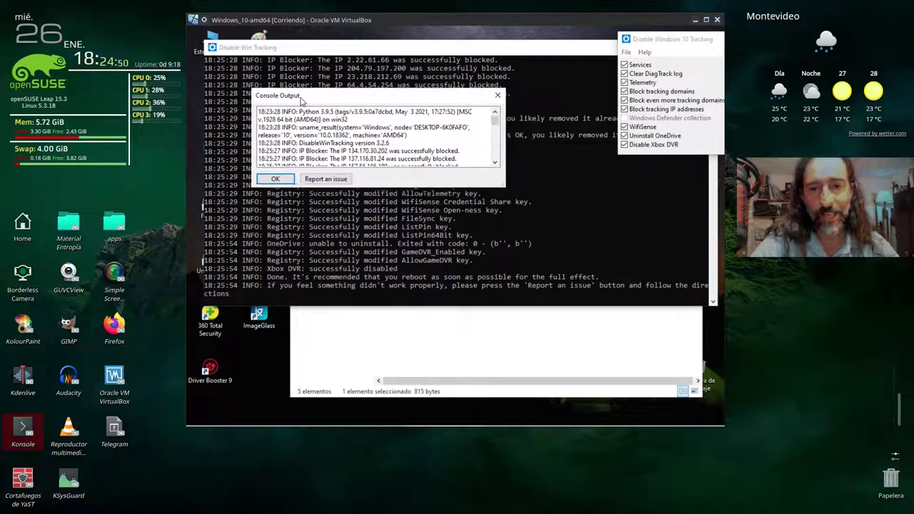
pyautogui.moveTo(504, 187); pyautogui.dragTo(632, 323)
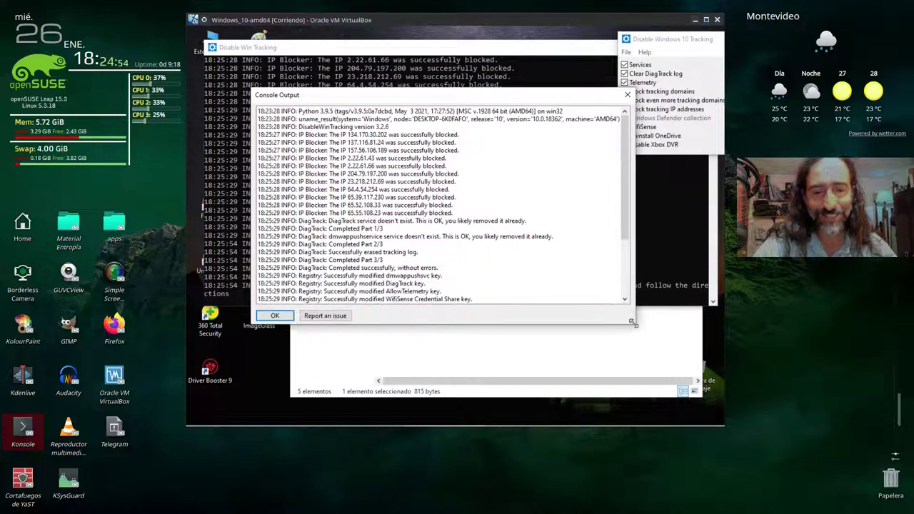
pyautogui.scroll(-4, 339, 178)
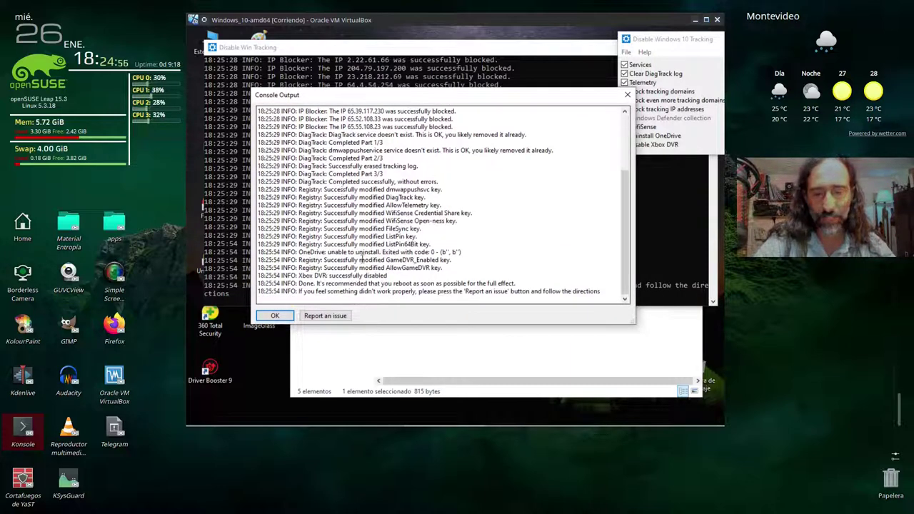
pyautogui.scroll(4, 345, 194)
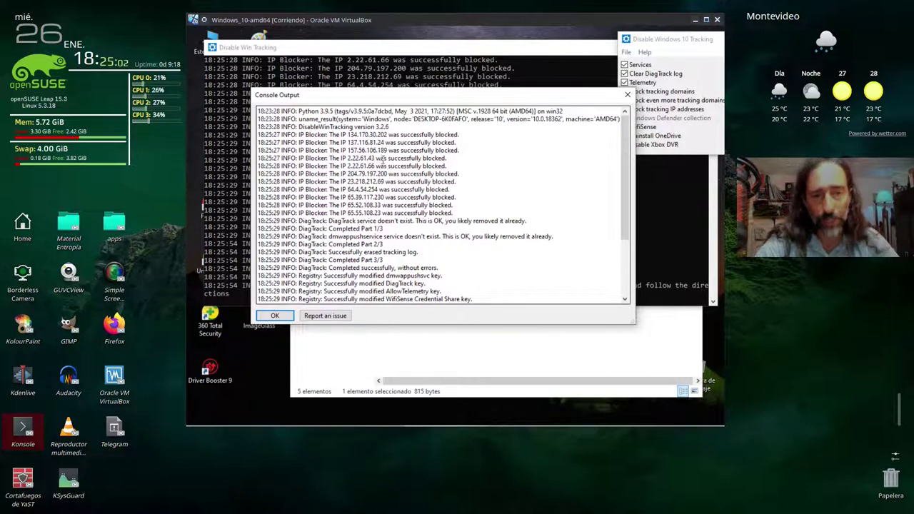
pyautogui.scroll(-5, 388, 182)
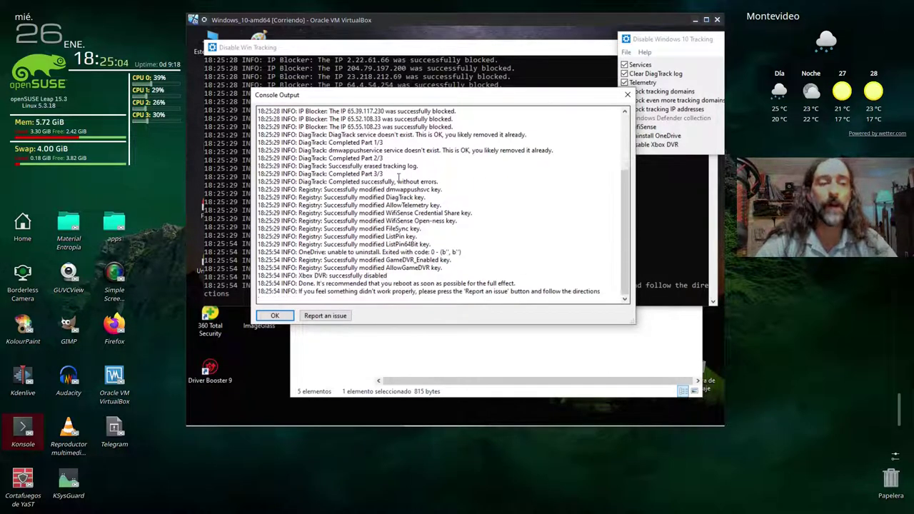
pyautogui.click(628, 94)
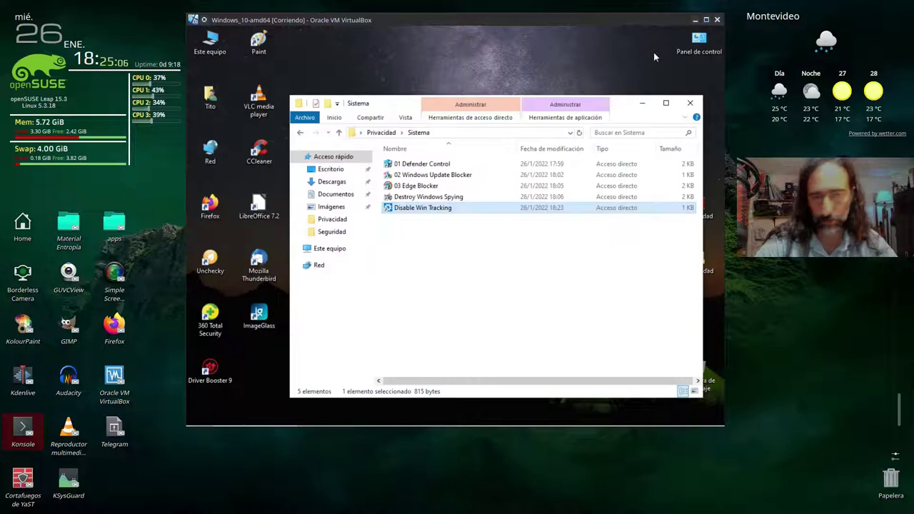
# - Open Privacidad > Usuario and select GlassWire, PrivateZilla, Square Privacy Cleaner Free and Url Disabler
pyautogui.click(487, 238)
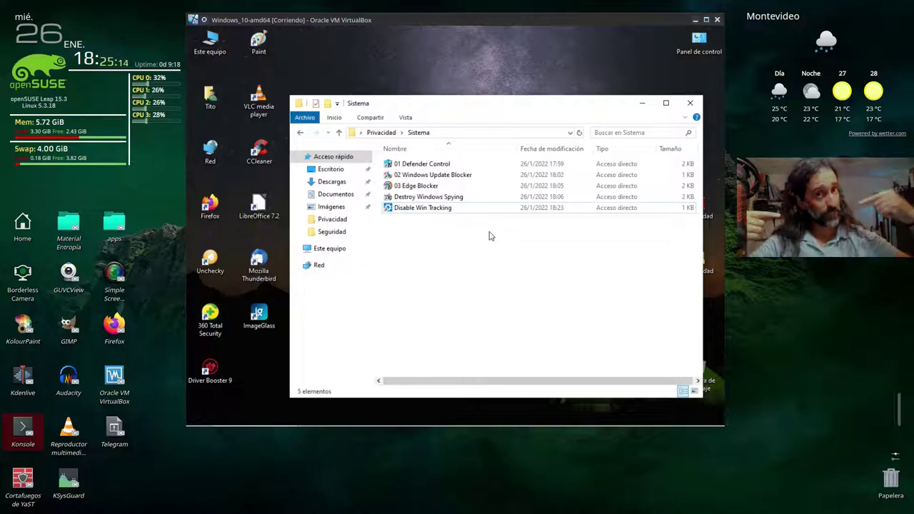
pyautogui.click(381, 132)
pyautogui.doubleClick(404, 175)
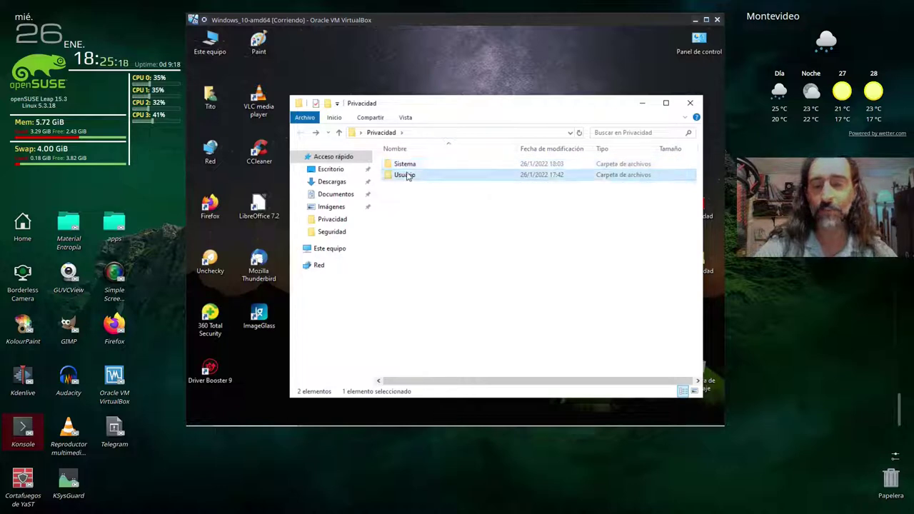
pyautogui.click(406, 164)
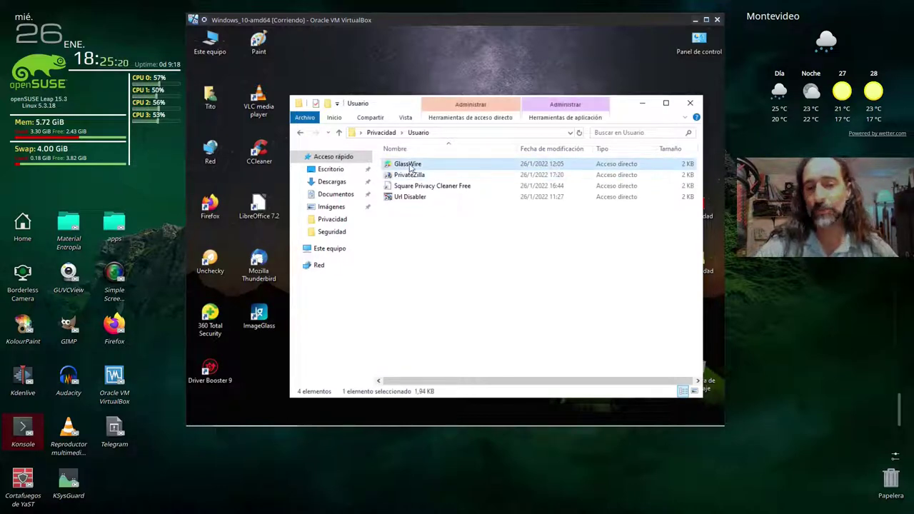
pyautogui.moveTo(418, 106); pyautogui.dragTo(374, 78)
pyautogui.click(369, 147)
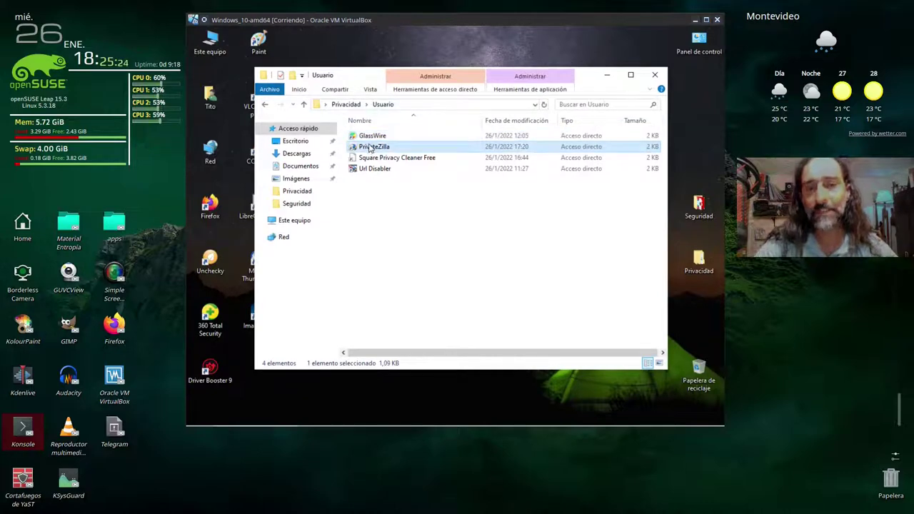
pyautogui.click(407, 160)
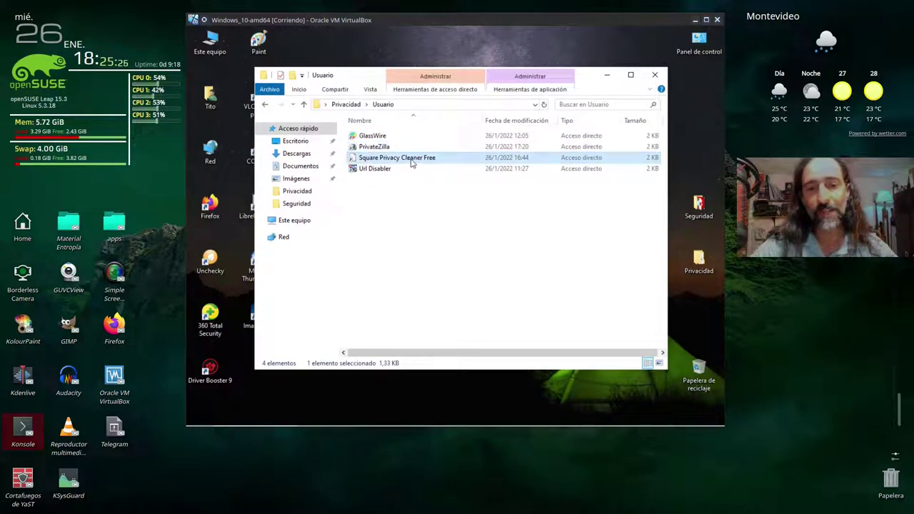
pyautogui.click(375, 170)
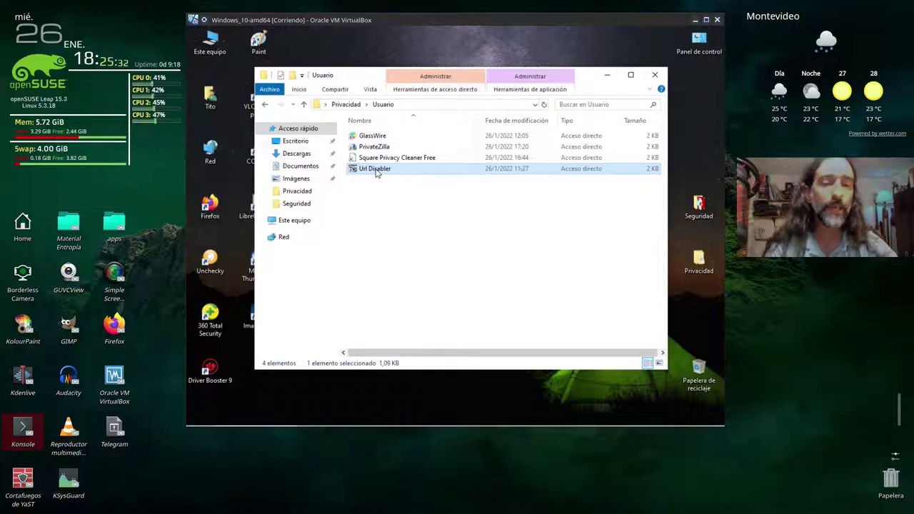
pyautogui.click(374, 137)
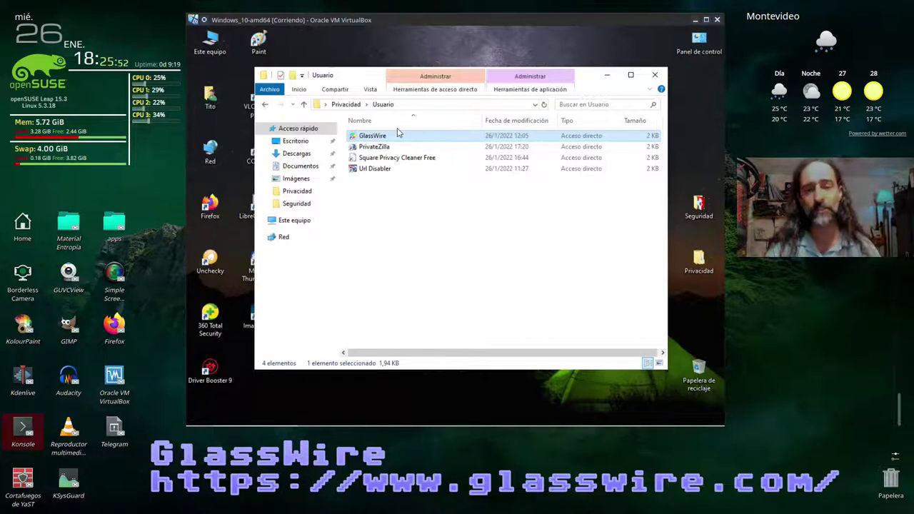
# - Minimize the Usuario folder, then open GlassWire from the system tray and maximize it
pyautogui.click(606, 77)
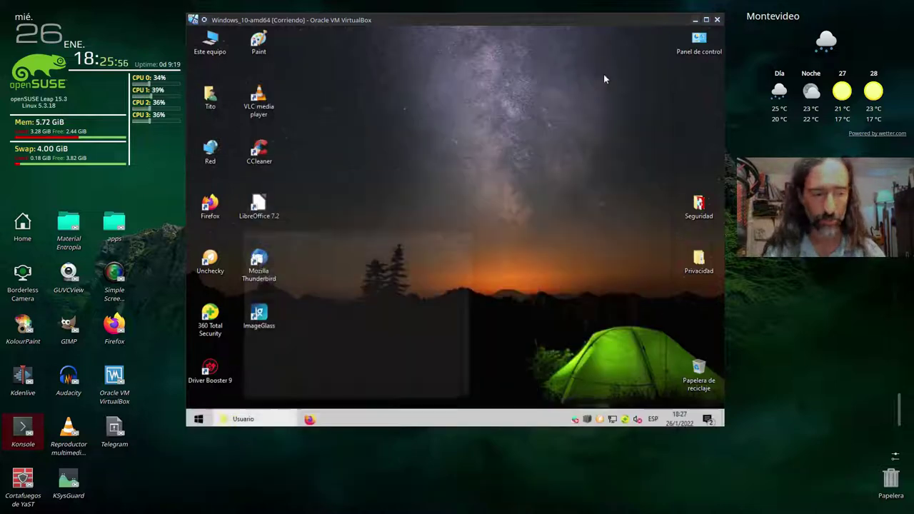
pyautogui.click(585, 417)
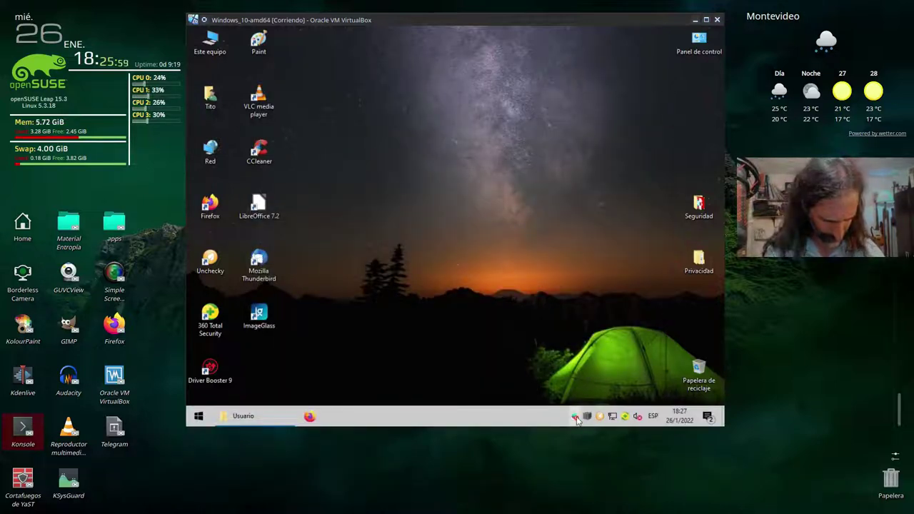
pyautogui.doubleClick(448, 93)
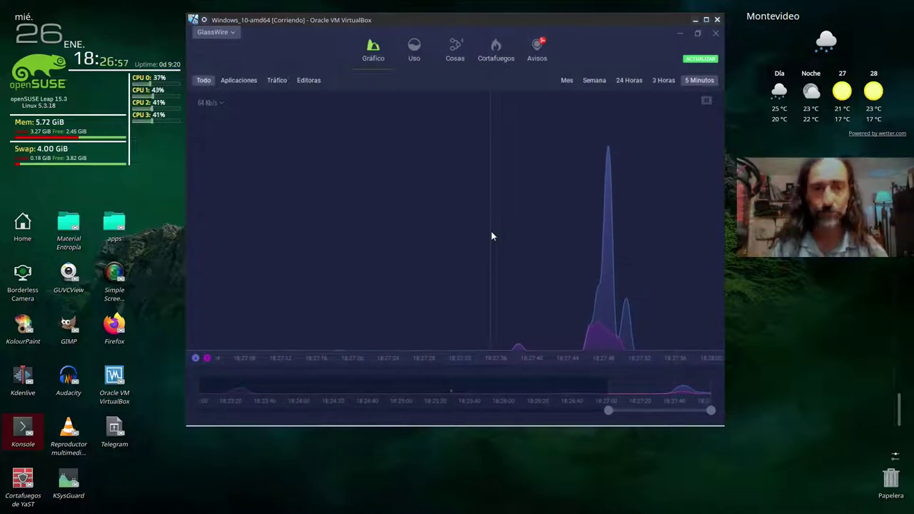
# - Open GlassWire's Configuración dialog, review the Apariencia page, then return to the General page
pyautogui.click(233, 32)
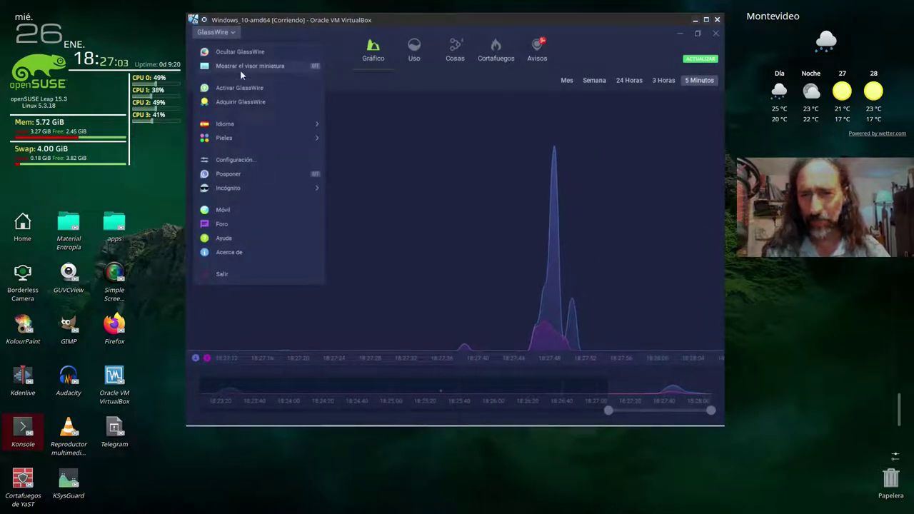
pyautogui.click(243, 160)
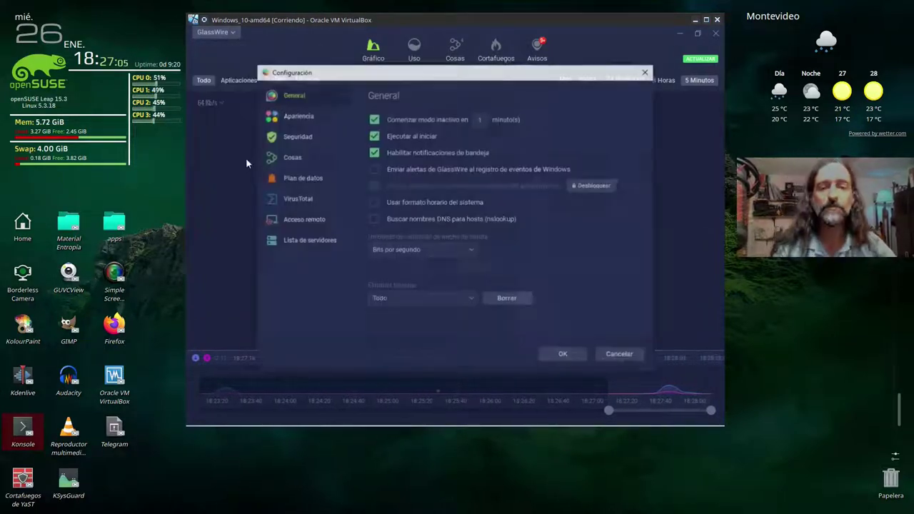
pyautogui.moveTo(342, 75); pyautogui.dragTo(330, 63)
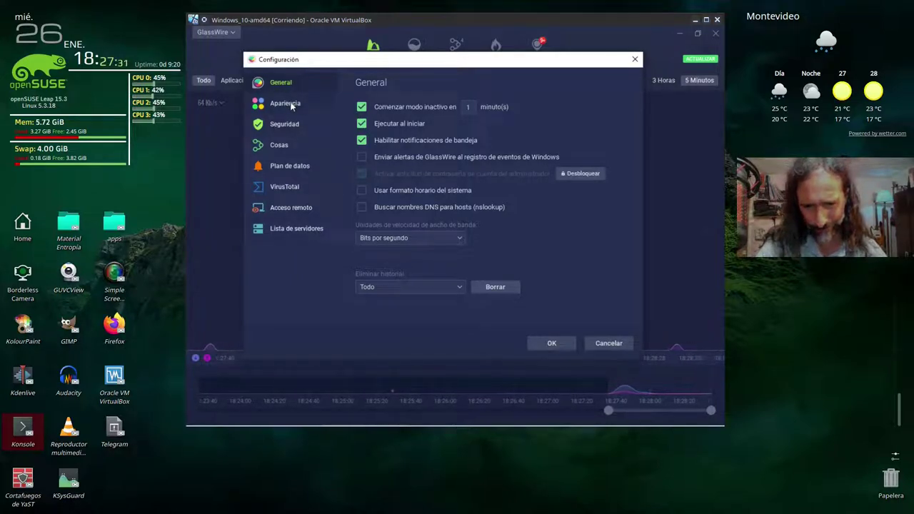
pyautogui.click(291, 103)
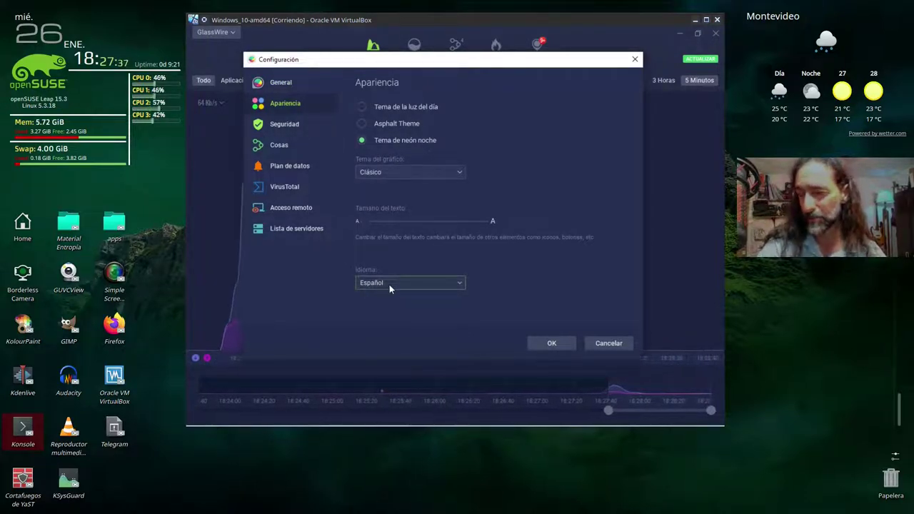
pyautogui.click(300, 90)
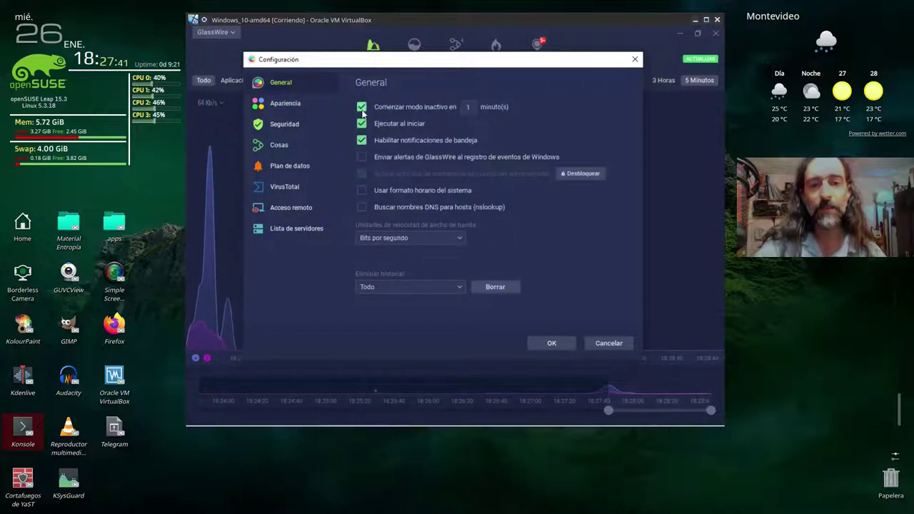
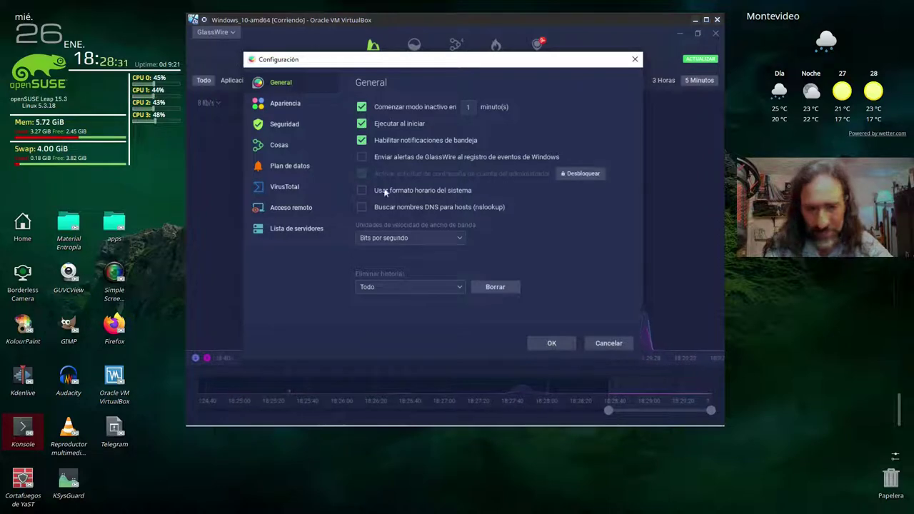
# - Unlock GlassWire's Seguridad settings by entering the administrator password in the UAC prompt
pyautogui.click(286, 105)
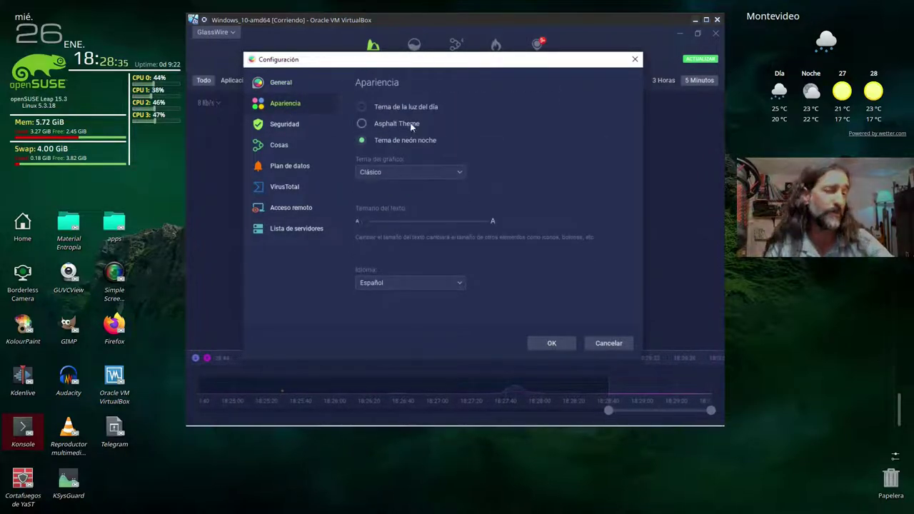
pyautogui.click(287, 123)
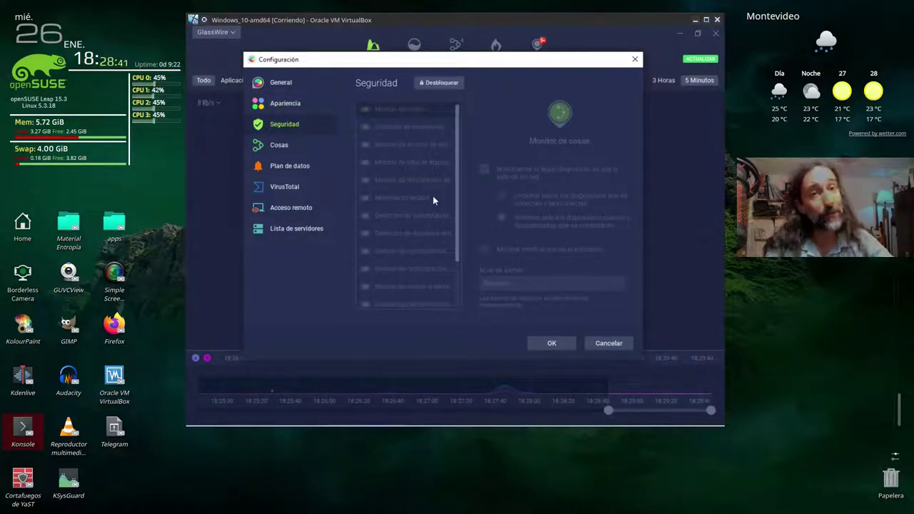
pyautogui.click(440, 83)
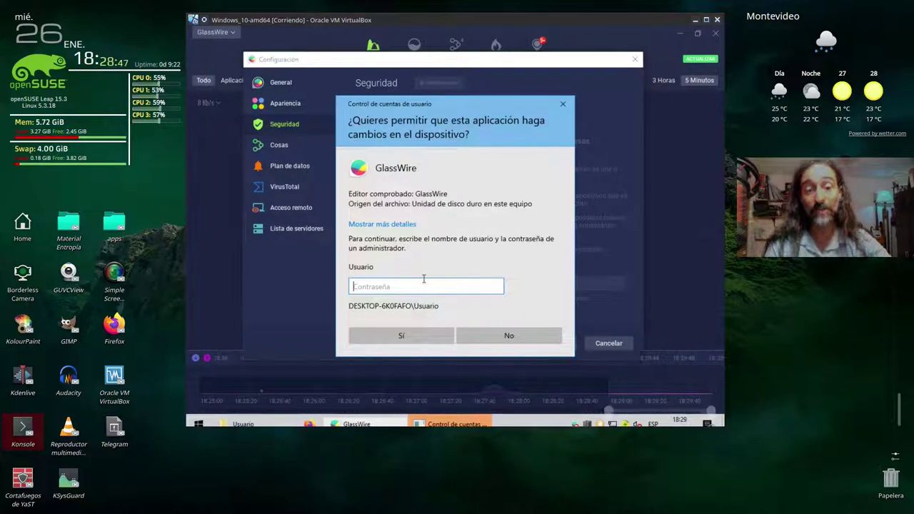
pyautogui.write('•••••••')
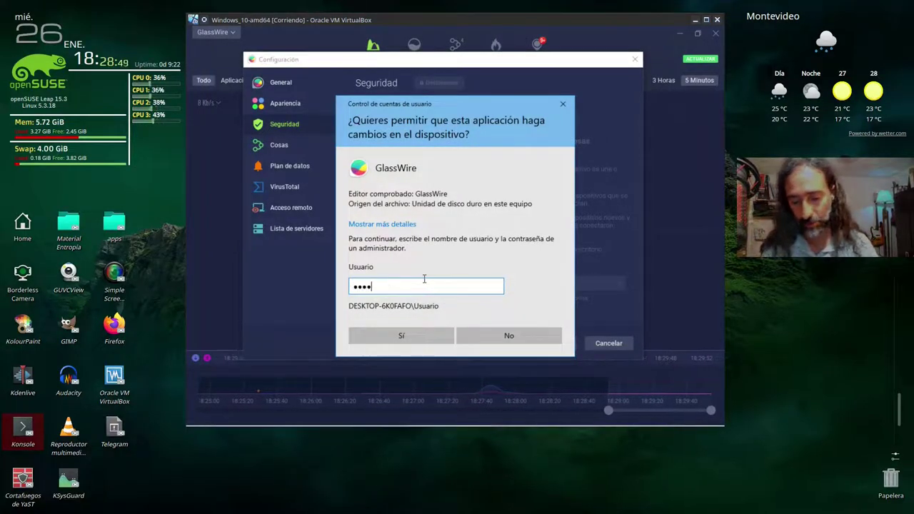
pyautogui.press('Return')
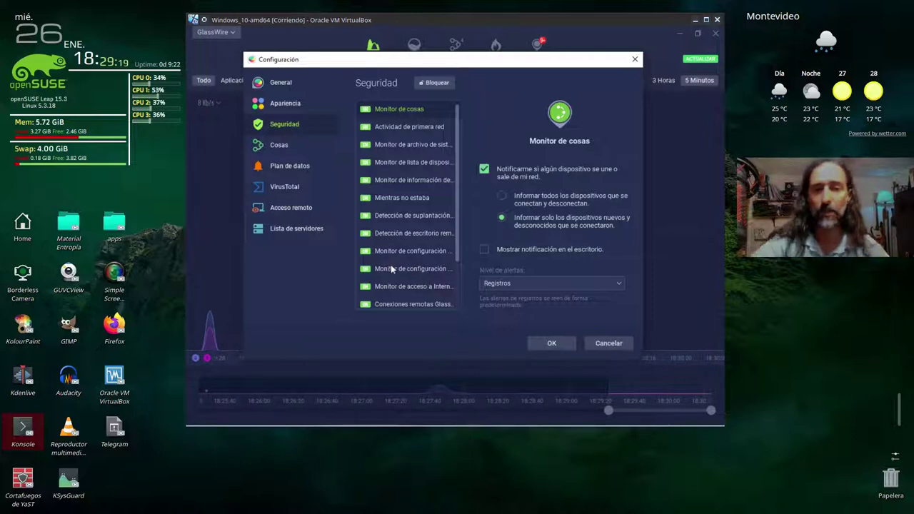
# - Check the Seguridad alert level choices, then switch to the Cosas network device settings
pyautogui.scroll(-3, 392, 107)
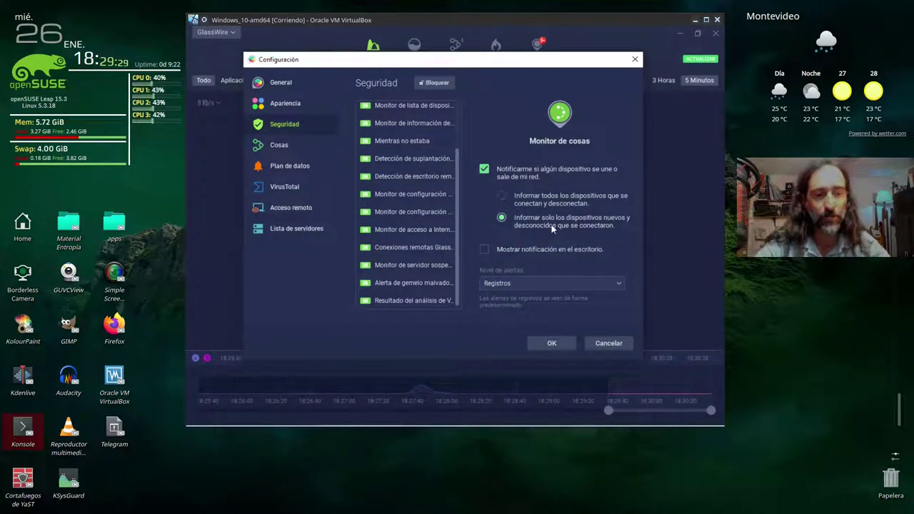
pyautogui.click(507, 286)
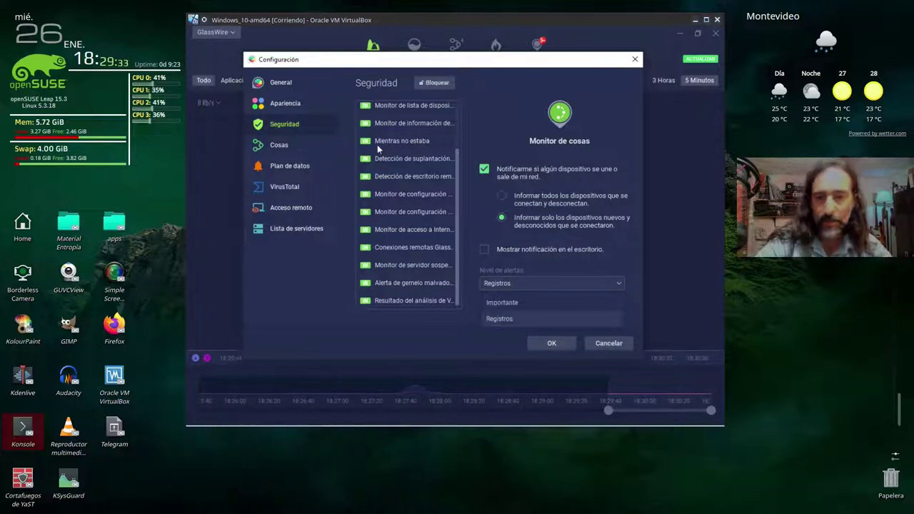
pyautogui.click(290, 145)
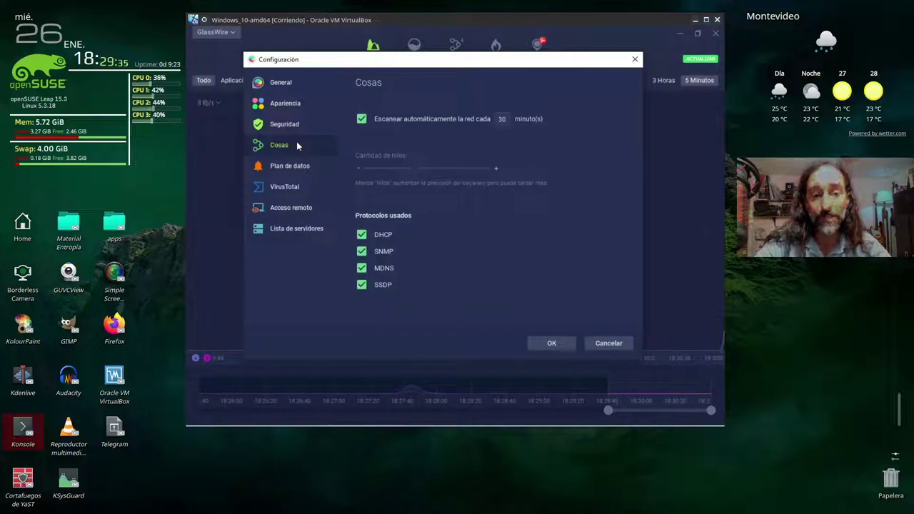
# - Look over the VirusTotal settings, then cancel out of Configuración
pyautogui.click(288, 188)
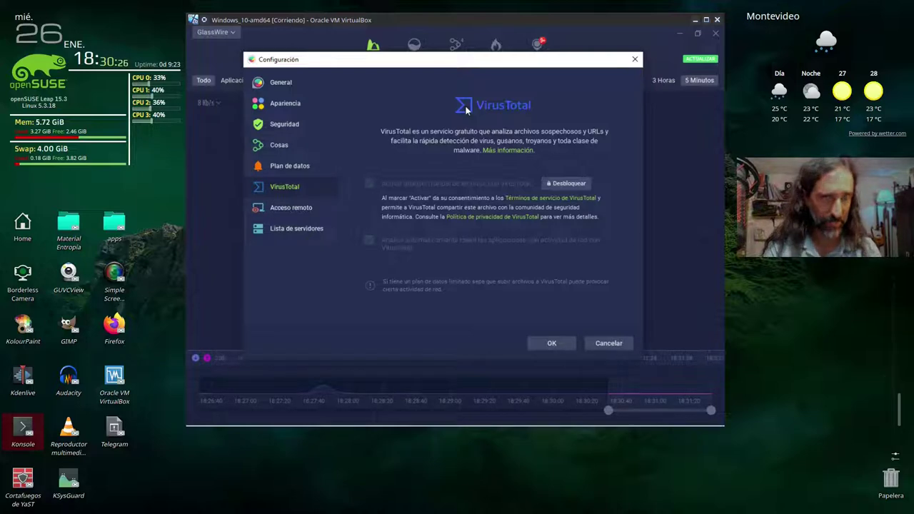
pyautogui.click(616, 345)
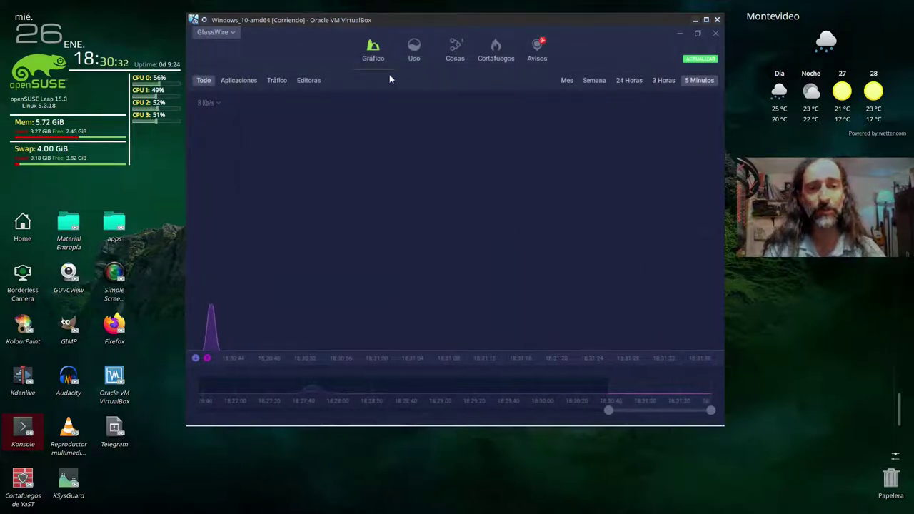
# - Show the Avisos page with hosts-file changes, VirusTotal results and first connections
pyautogui.moveTo(629, 426)
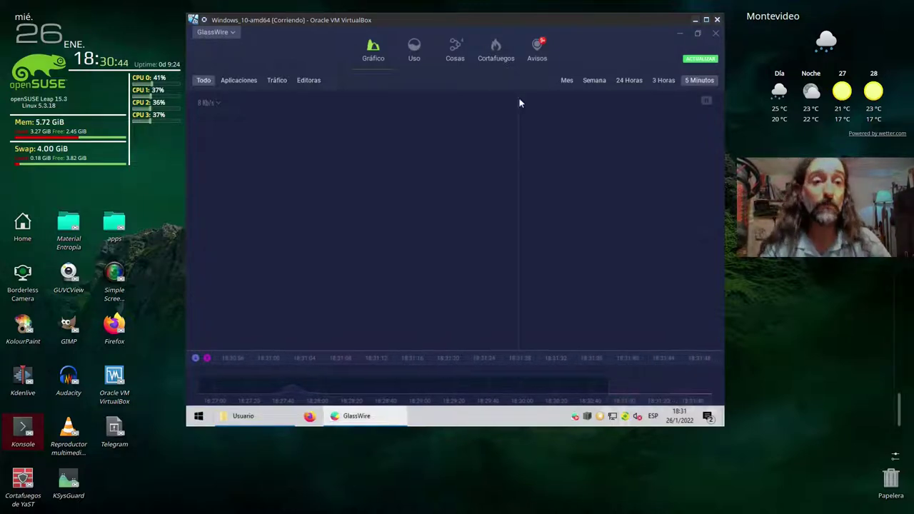
pyautogui.click(537, 50)
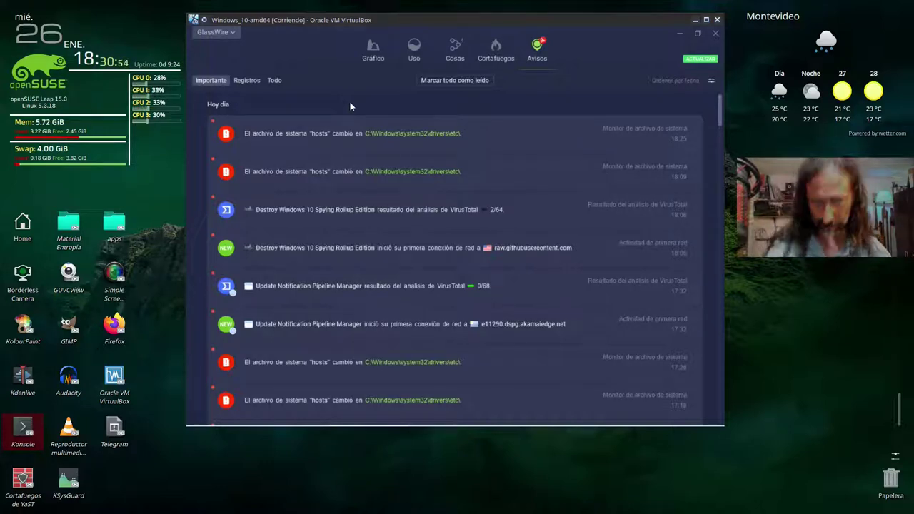
# - Scroll to the oldest alerts and view the Patch My PC app details
pyautogui.scroll(-8, 372, 214)
pyautogui.scroll(-5, 372, 215)
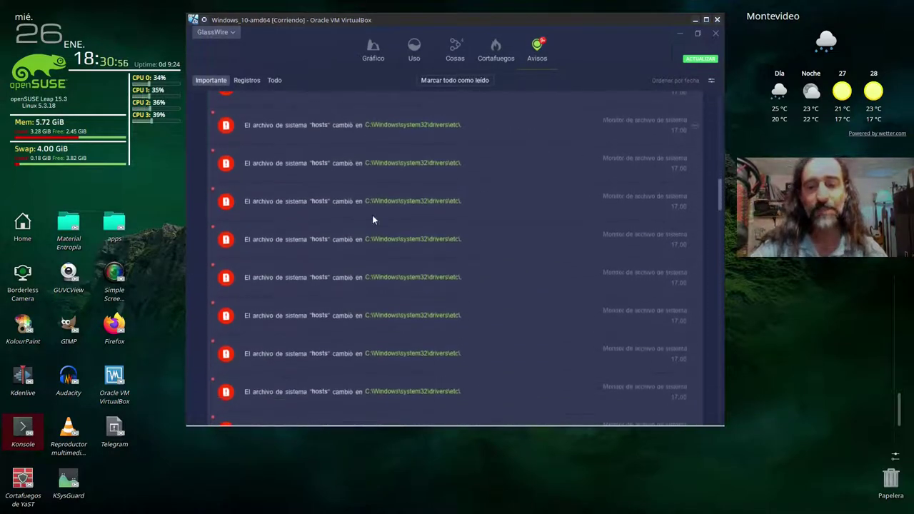
pyautogui.moveTo(723, 240); pyautogui.dragTo(720, 404)
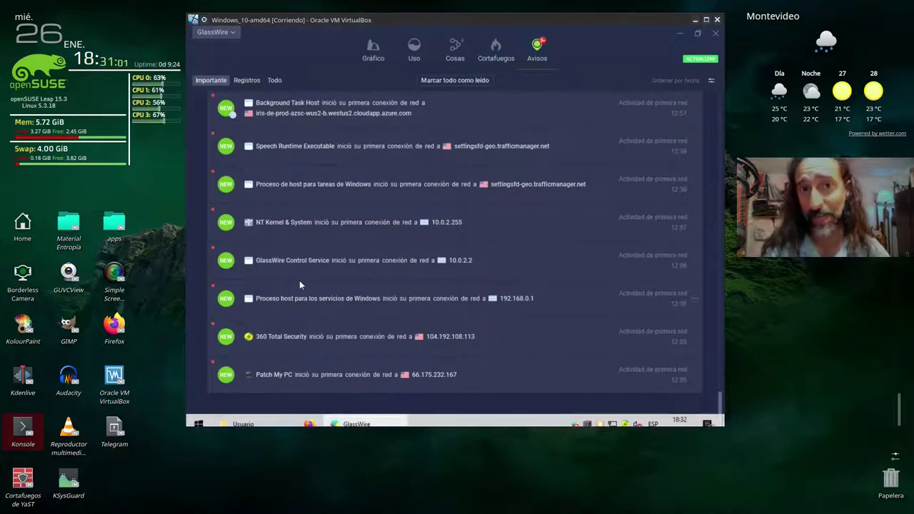
pyautogui.click(289, 370)
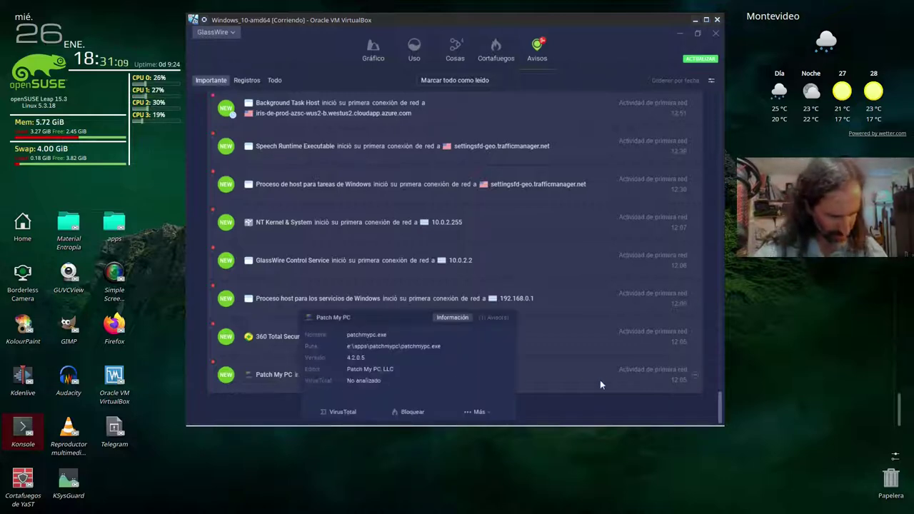
pyautogui.click(601, 385)
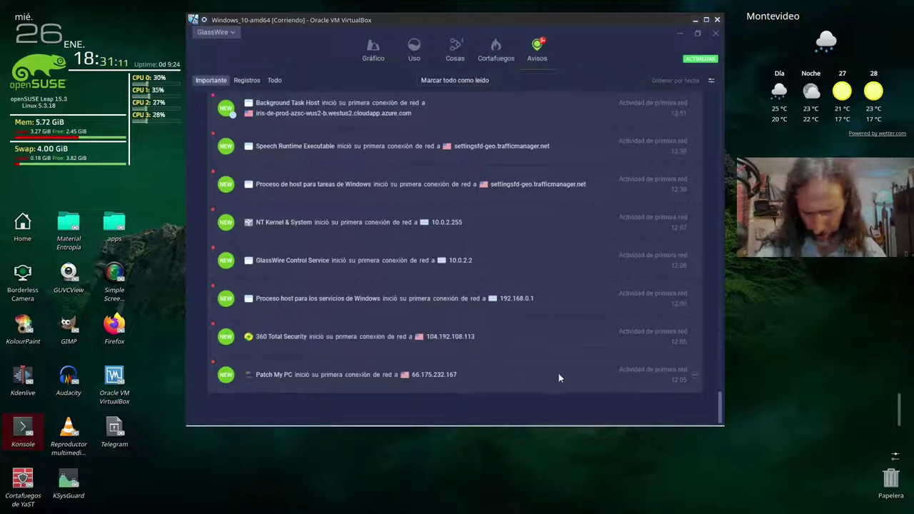
pyautogui.click(275, 377)
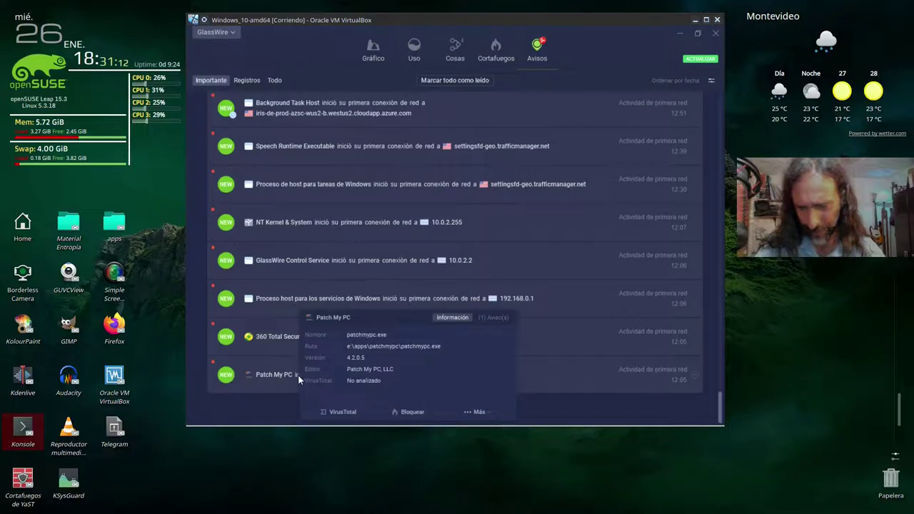
pyautogui.click(657, 375)
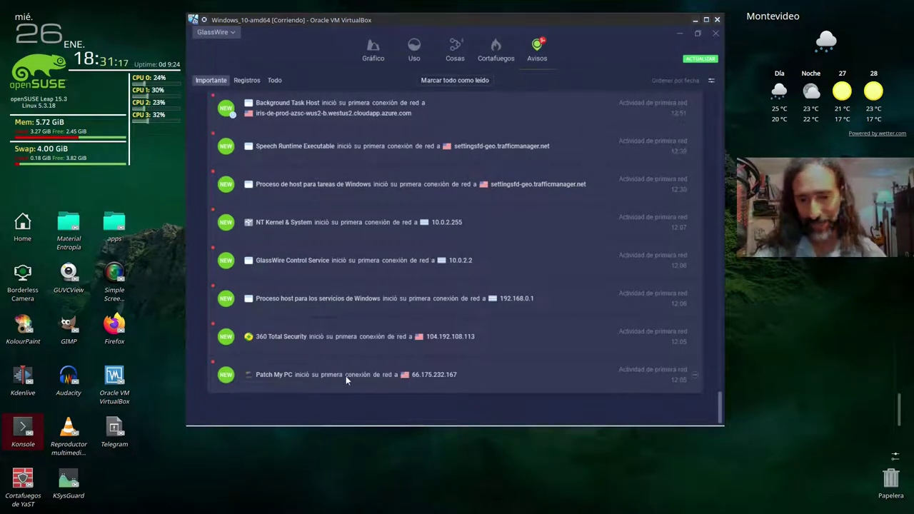
# - Check the 360 Total Security and svchost.exe details, then mark GlassWire Control Service read
pyautogui.moveTo(404, 377)
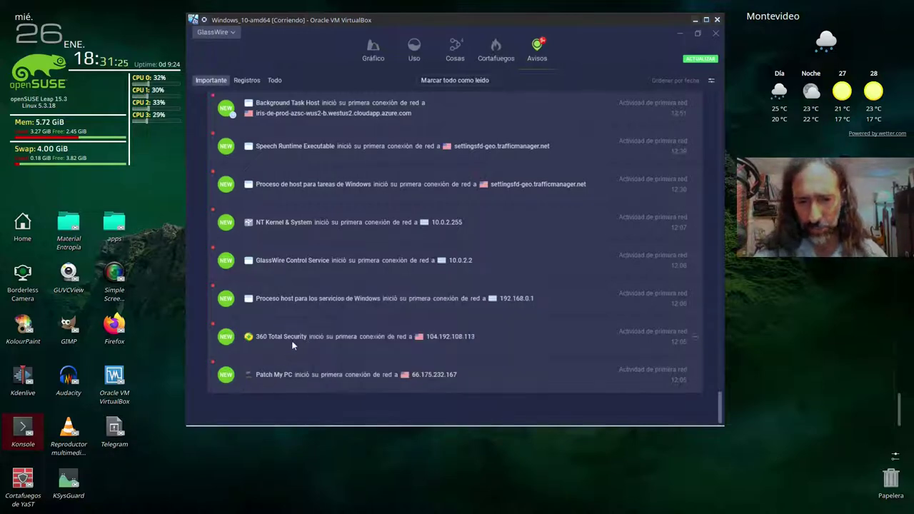
pyautogui.moveTo(297, 339)
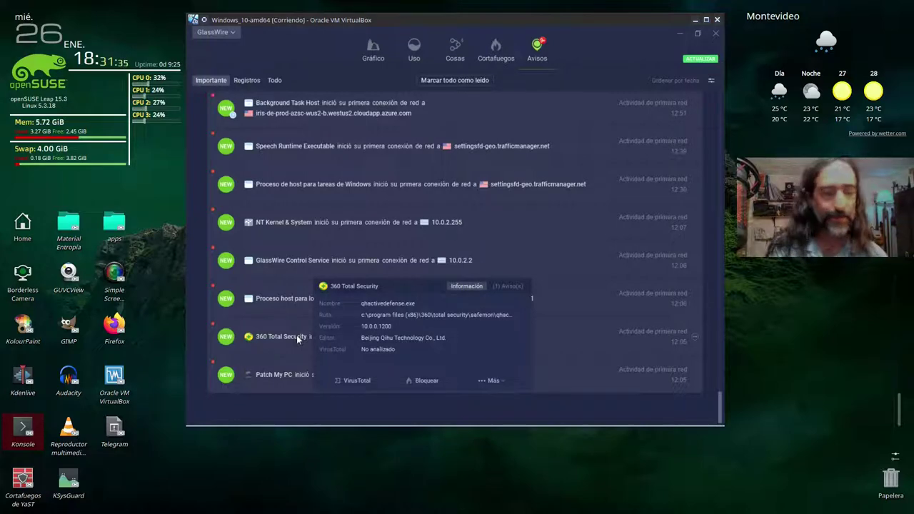
pyautogui.click(603, 332)
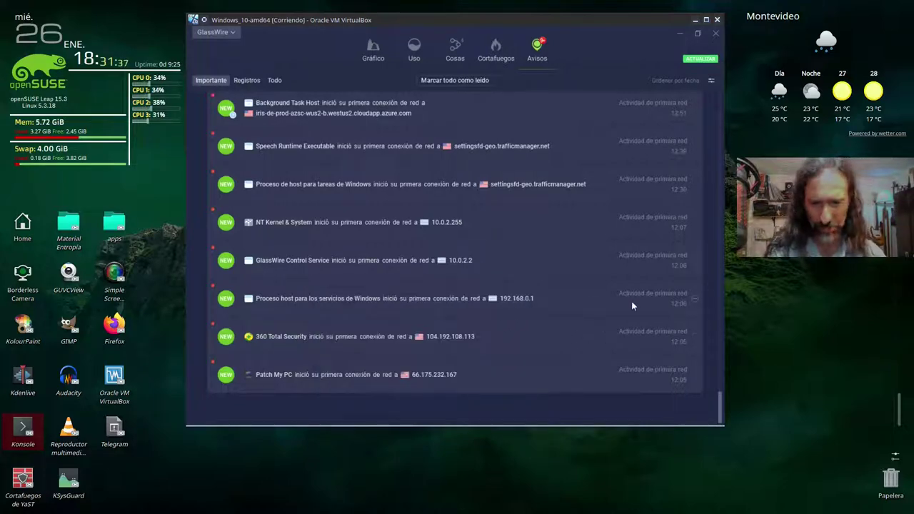
pyautogui.click(307, 299)
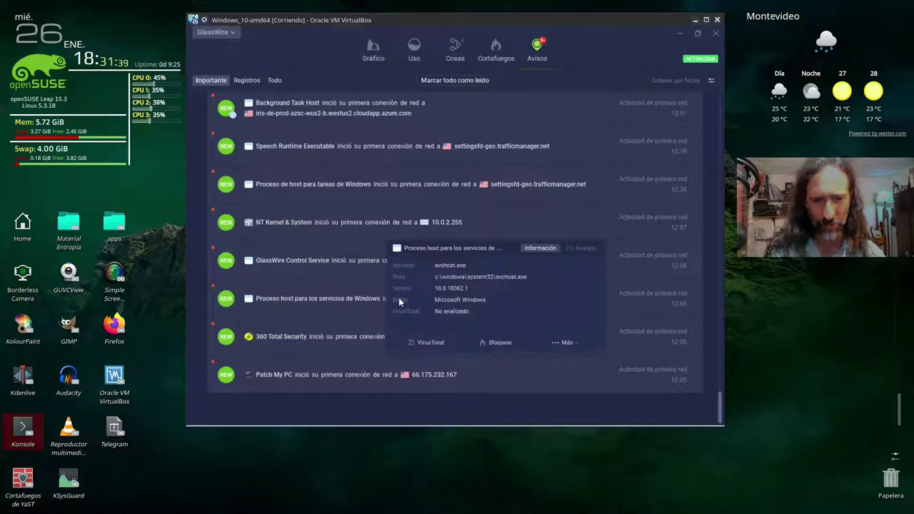
pyautogui.click(382, 231)
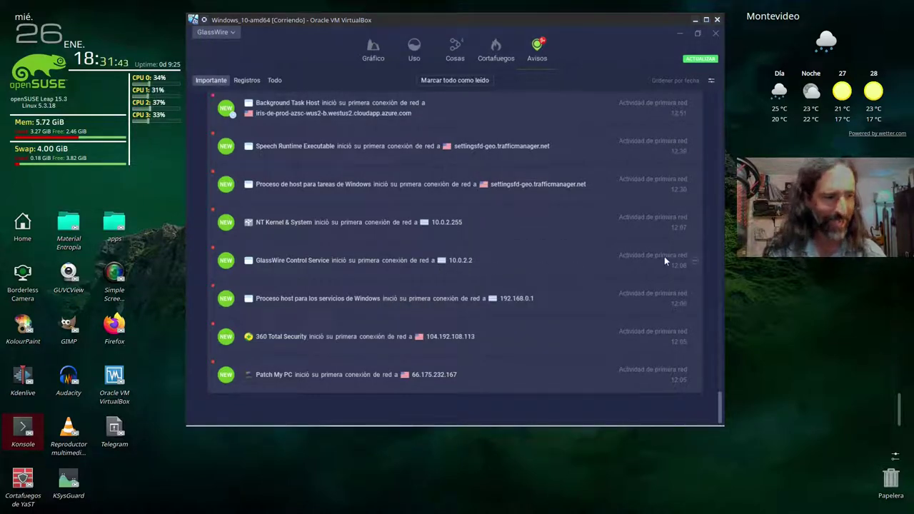
pyautogui.click(696, 260)
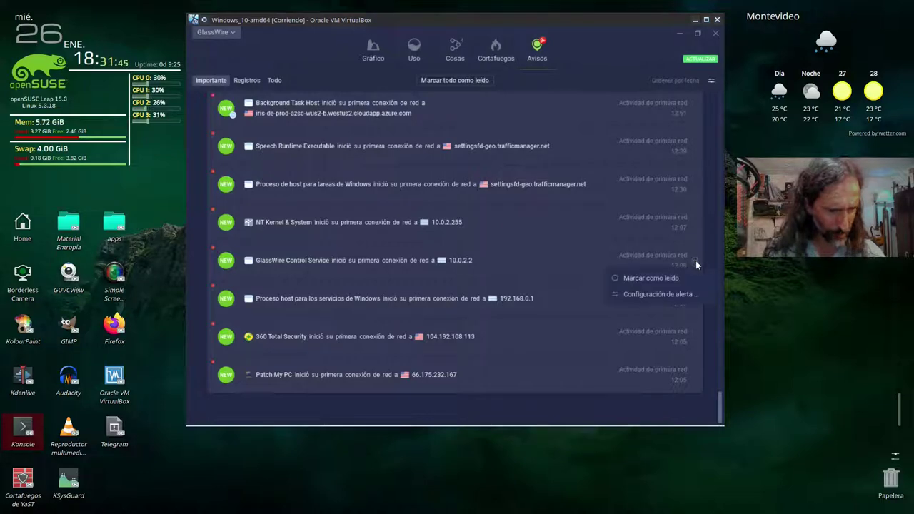
pyautogui.click(648, 280)
pyautogui.click(543, 86)
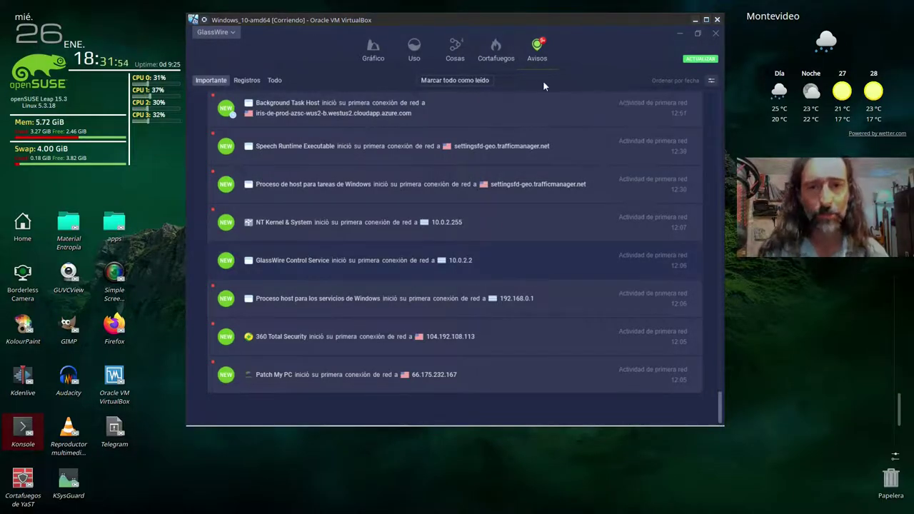
pyautogui.scroll(10, 392, 272)
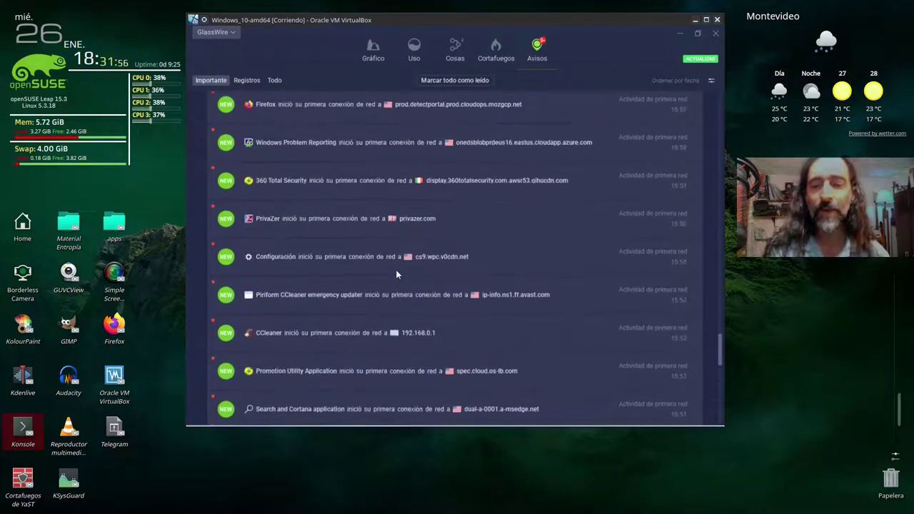
pyautogui.scroll(-1, 336, 250)
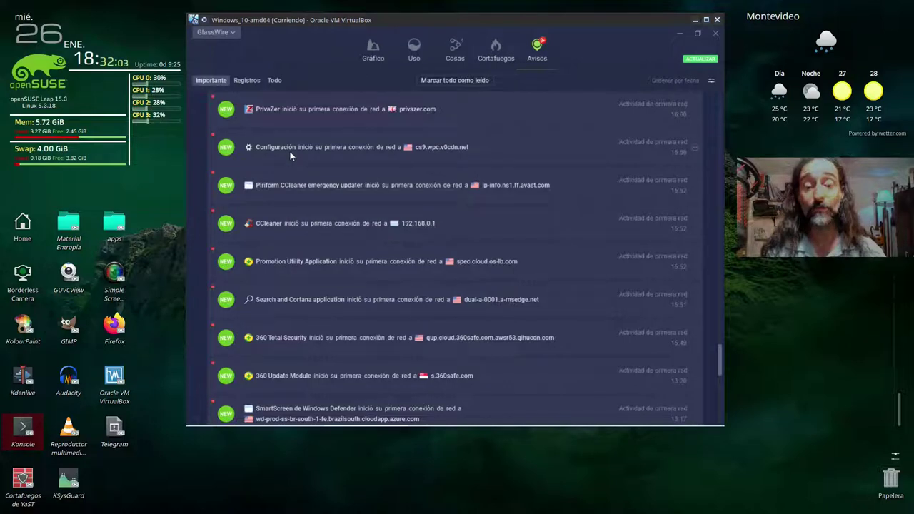
pyautogui.moveTo(285, 149)
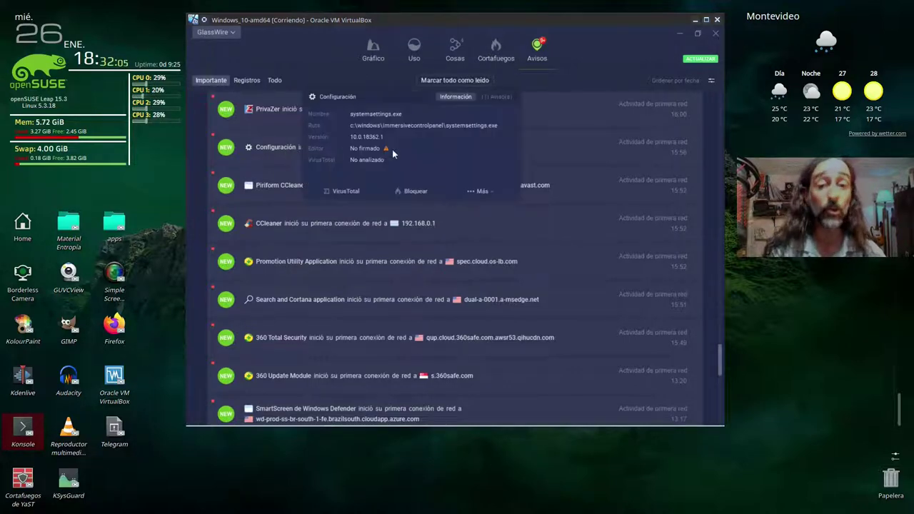
pyautogui.scroll(-6, 372, 285)
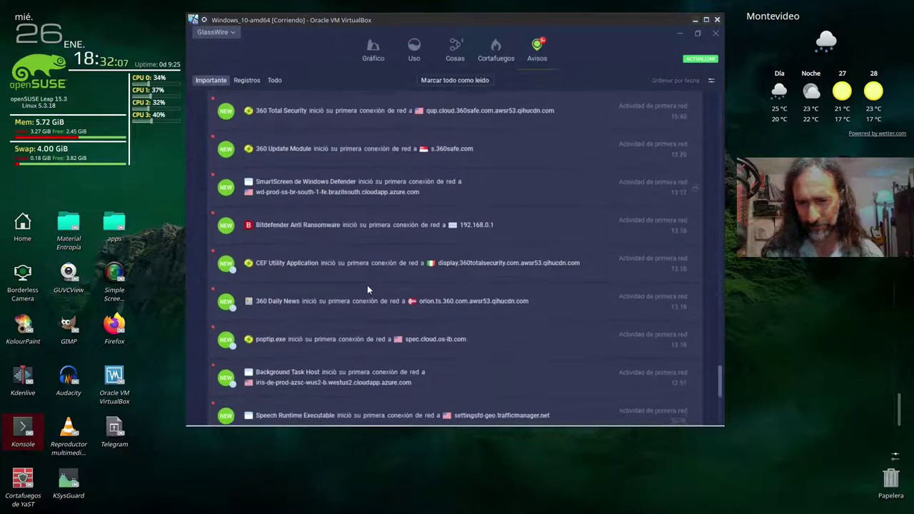
pyautogui.scroll(-3, 322, 236)
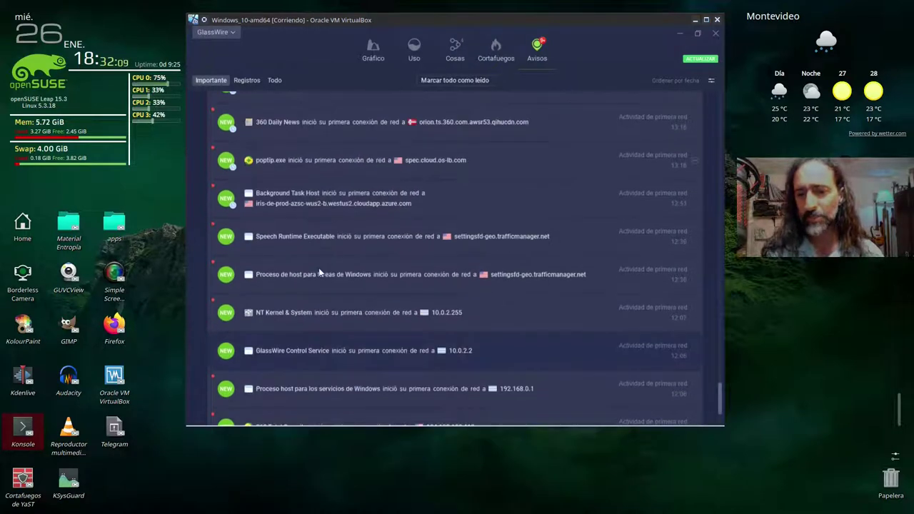
pyautogui.scroll(15, 319, 271)
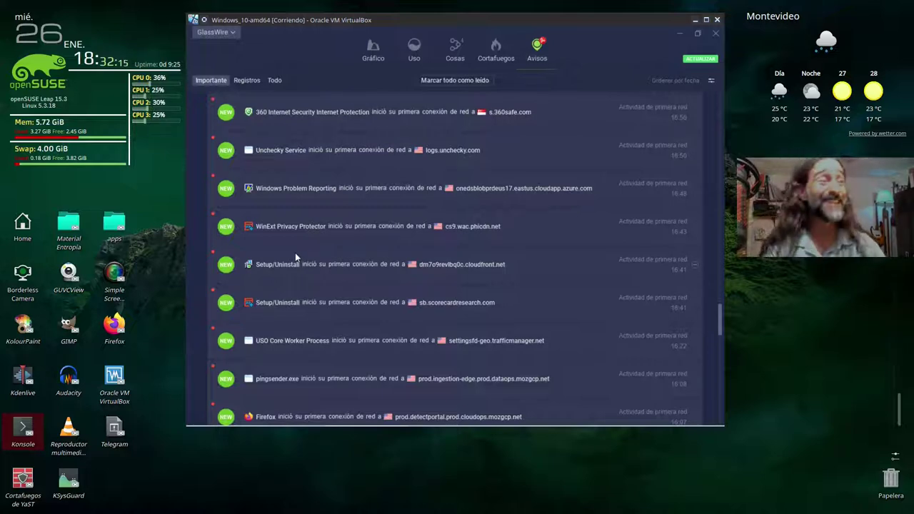
pyautogui.scroll(10, 296, 250)
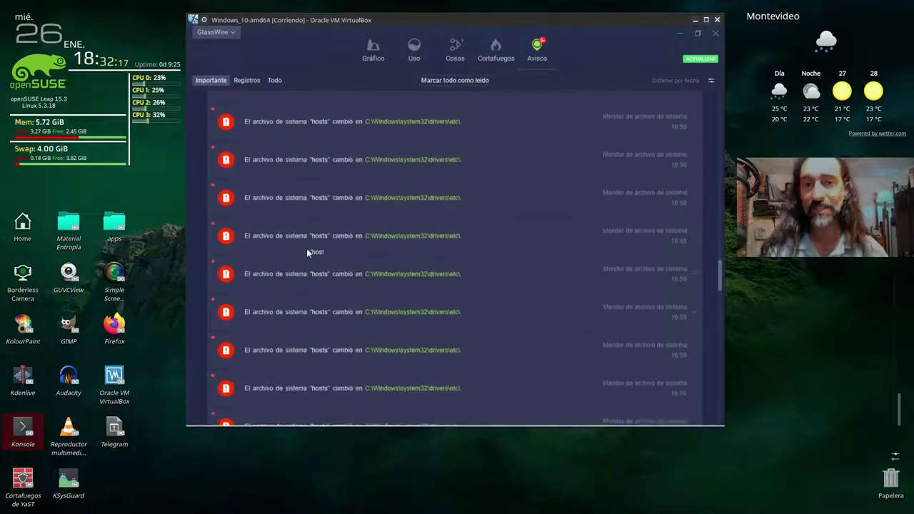
pyautogui.scroll(10, 307, 248)
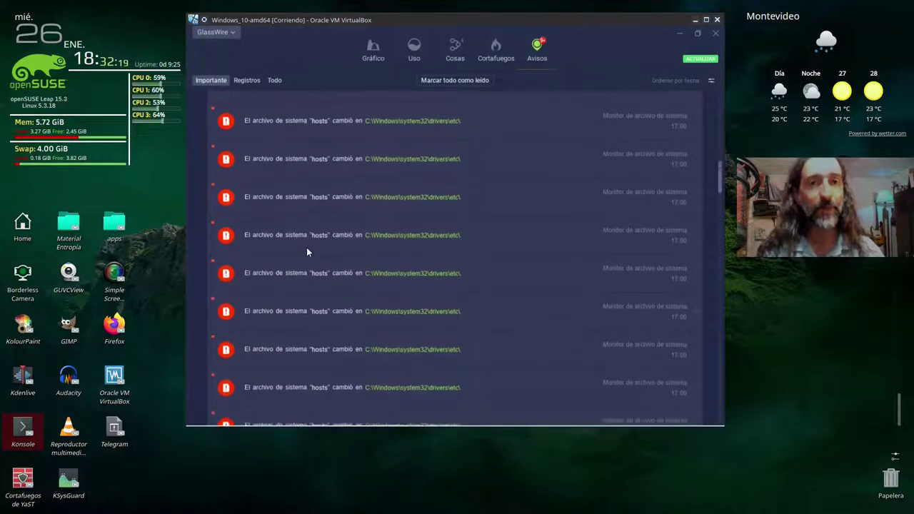
pyautogui.scroll(10, 304, 247)
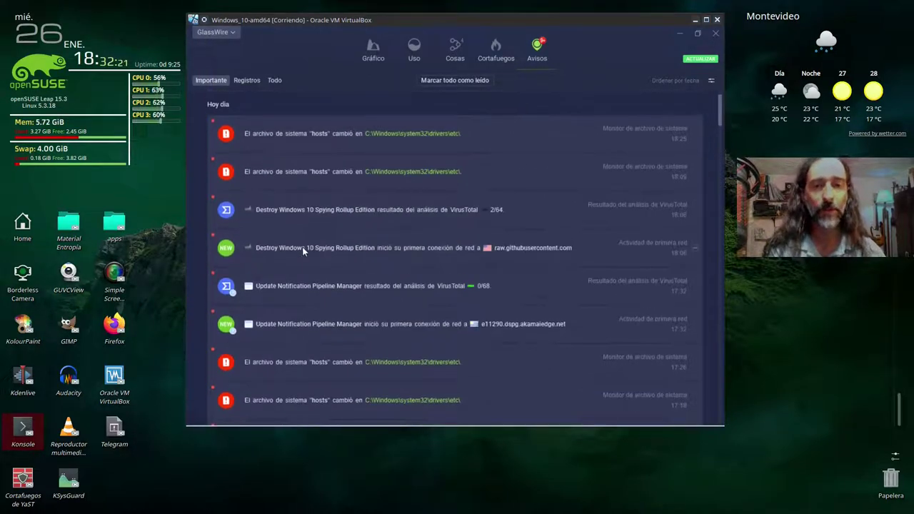
pyautogui.moveTo(303, 247)
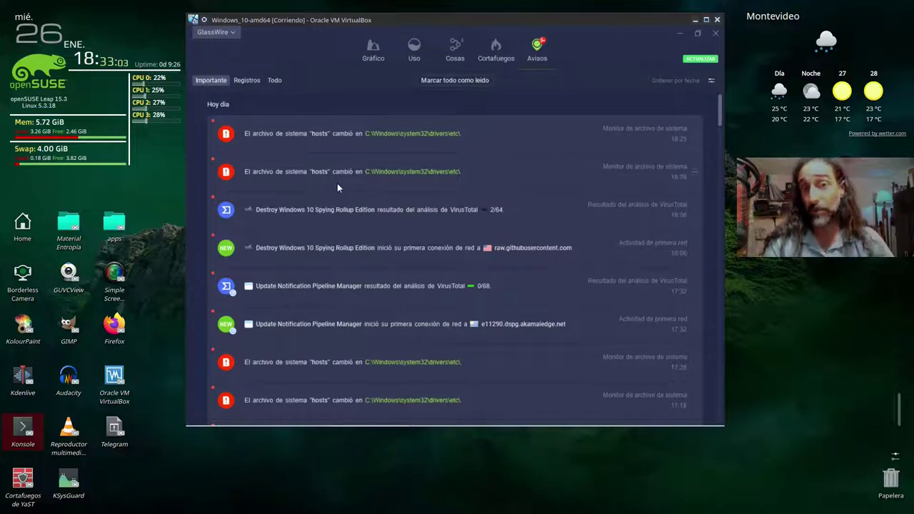
# - Review the traffic graph, local network devices and firewall application views
pyautogui.click(373, 50)
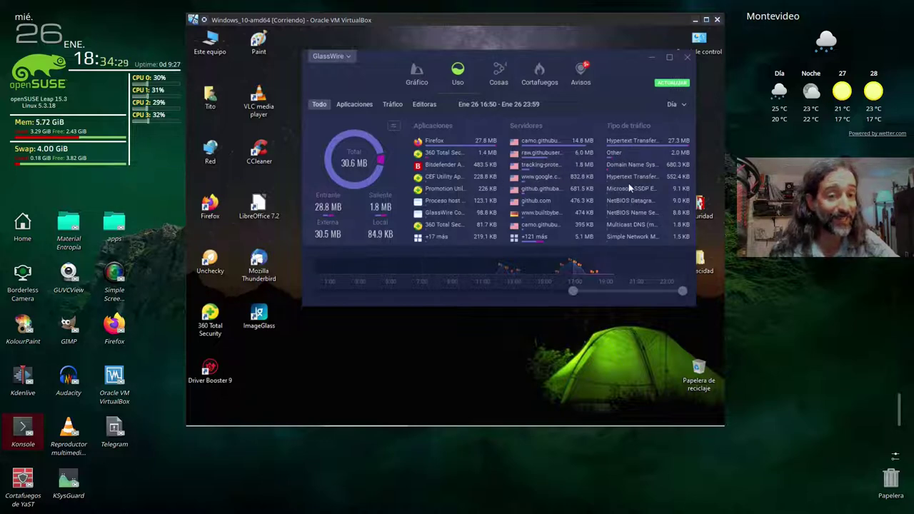
pyautogui.click(498, 75)
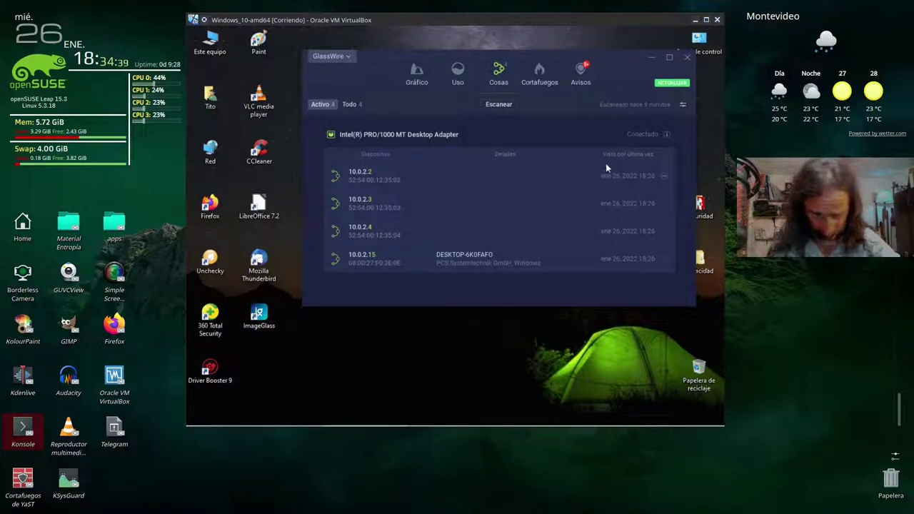
pyautogui.click(543, 74)
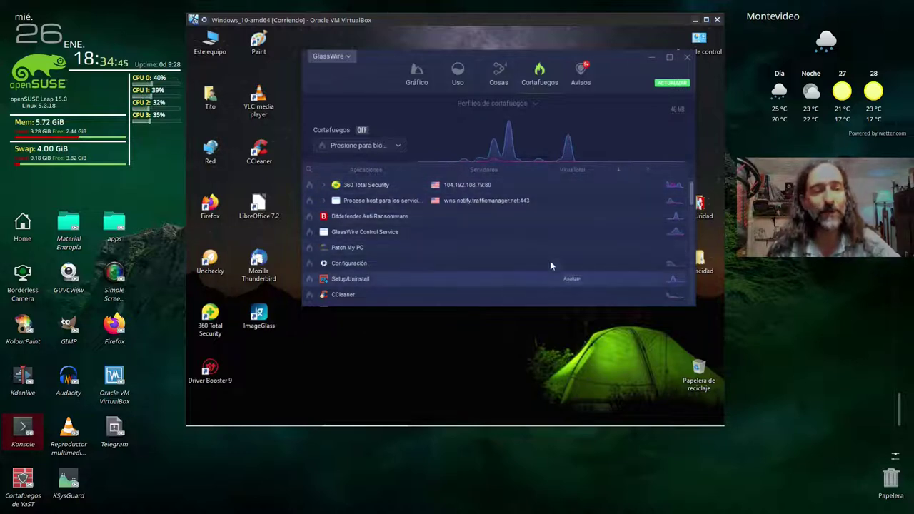
pyautogui.moveTo(690, 191); pyautogui.dragTo(686, 157)
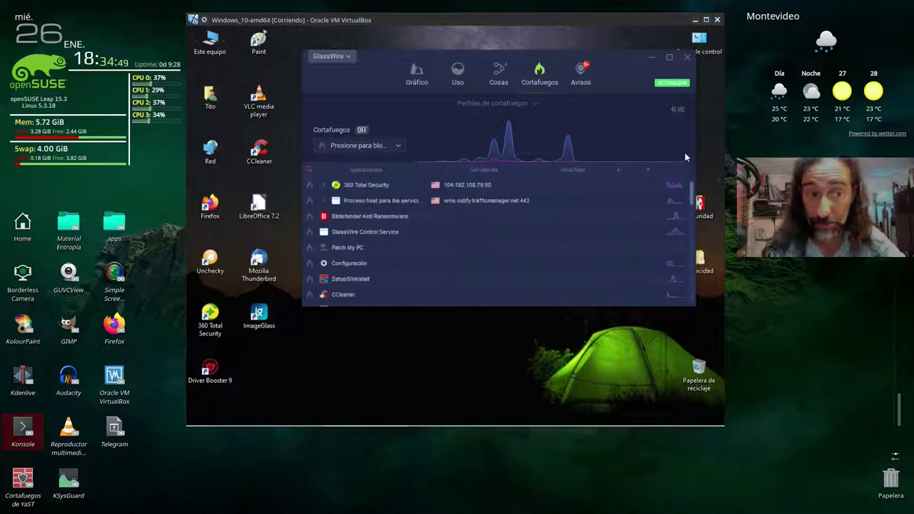
# - Back in Avisos, browse the Registros logs, list all notifications, and open GlassWire's main menu
pyautogui.click(582, 69)
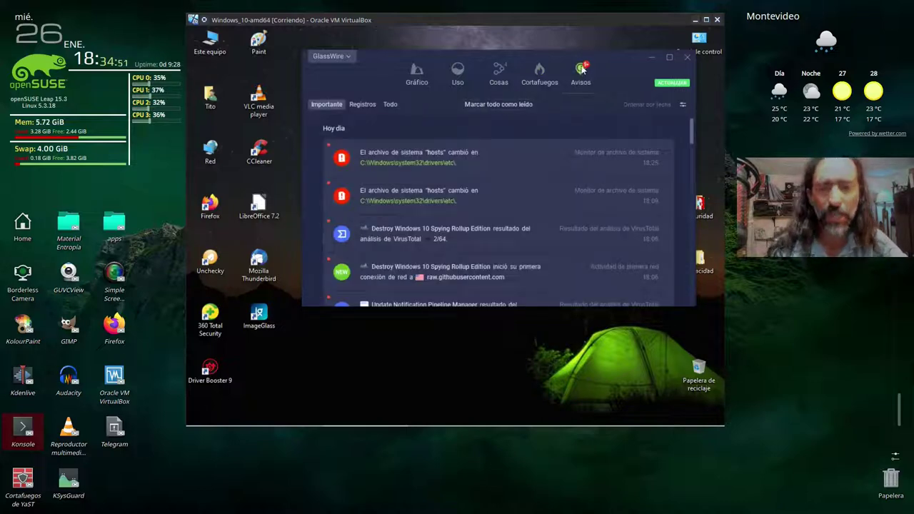
pyautogui.click(359, 106)
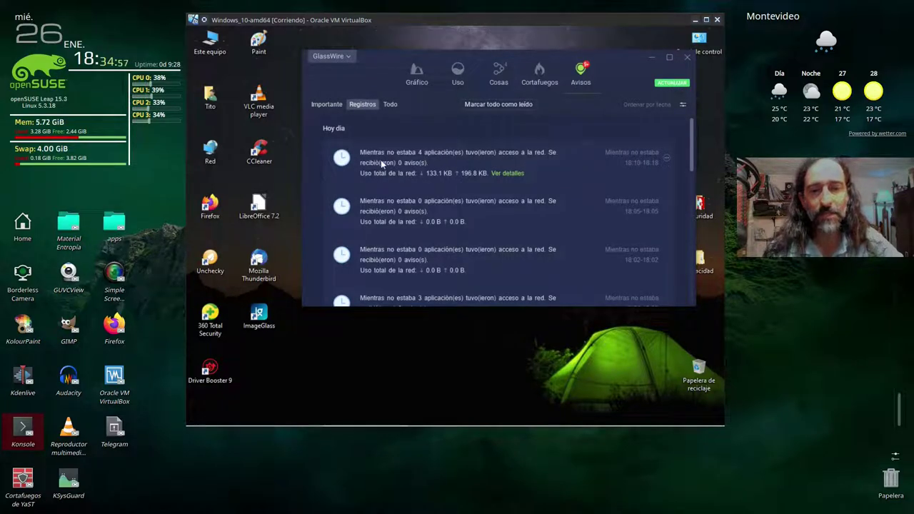
pyautogui.scroll(-3, 452, 230)
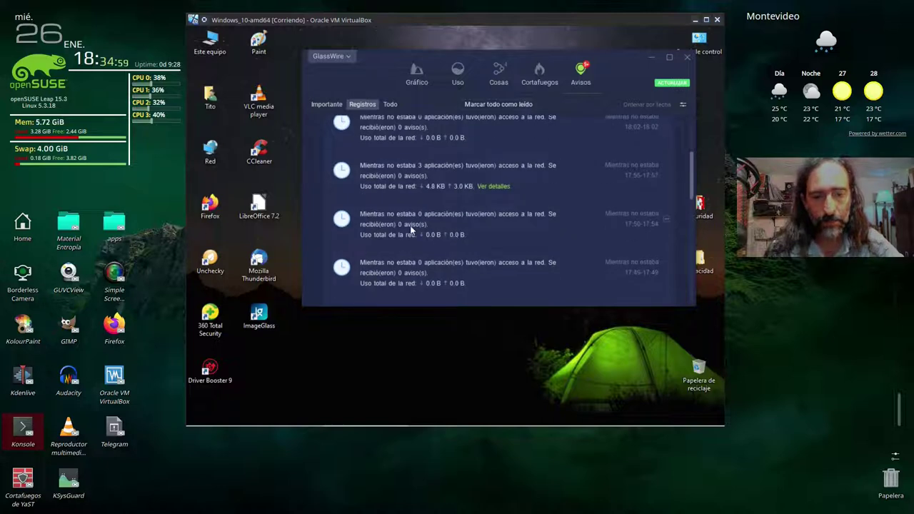
pyautogui.scroll(-3, 466, 234)
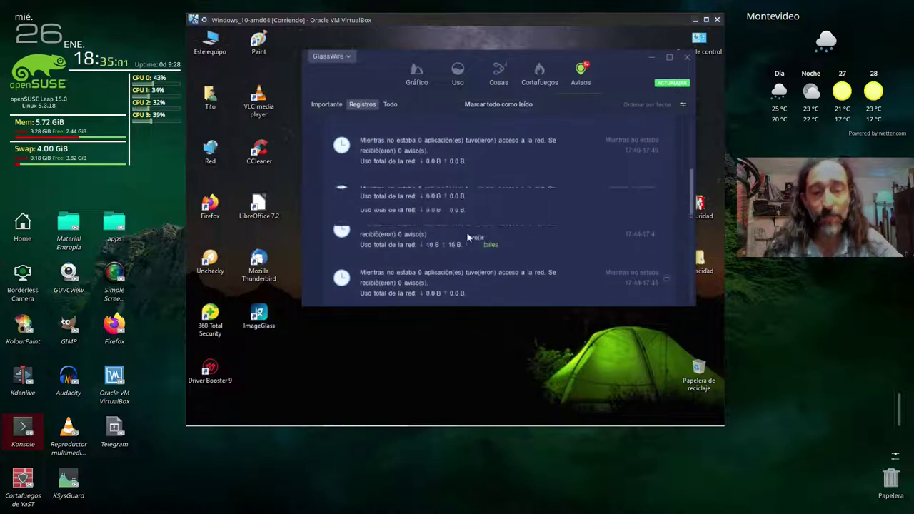
pyautogui.scroll(6, 468, 233)
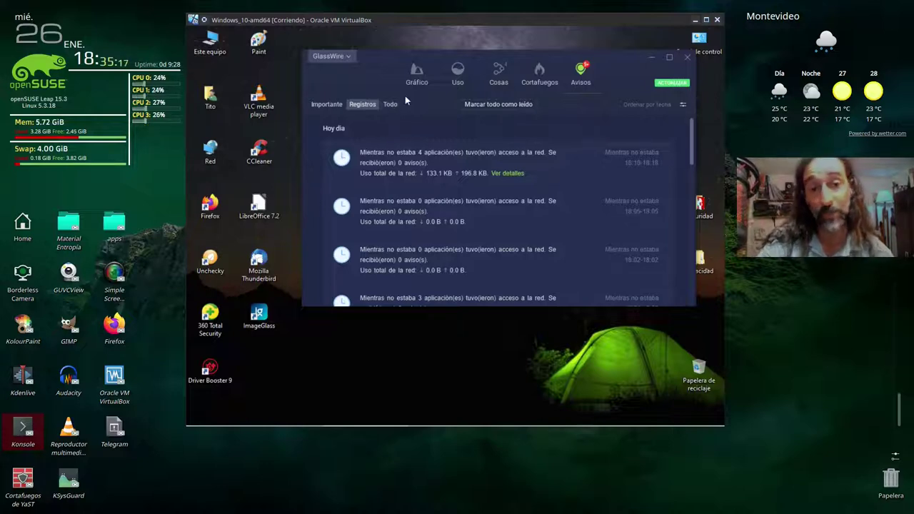
pyautogui.click(392, 104)
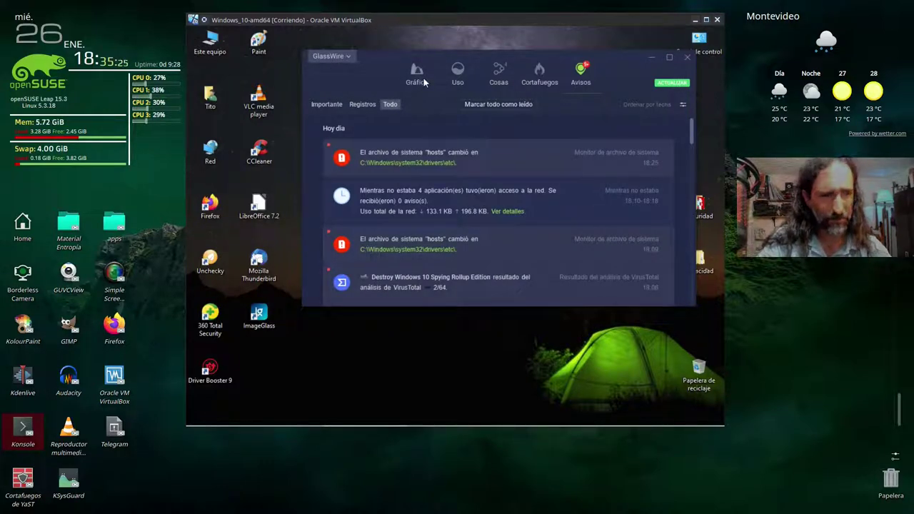
pyautogui.click(336, 56)
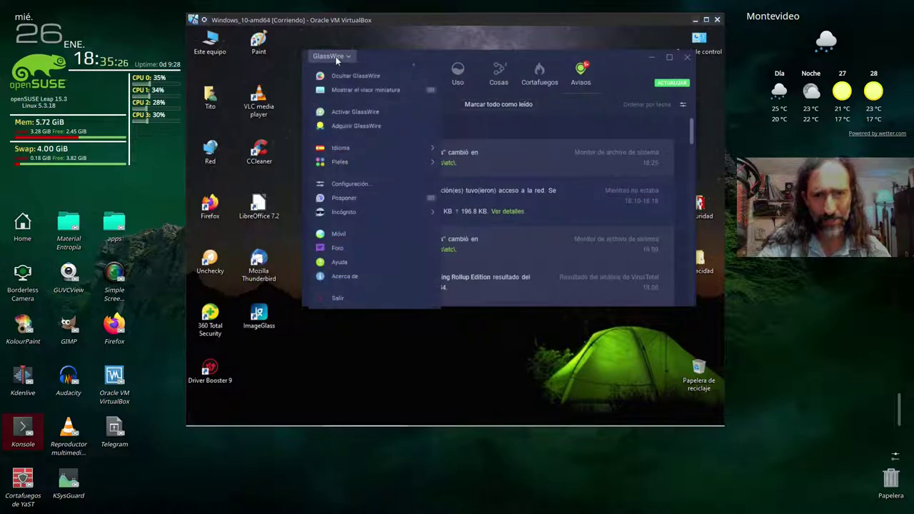
# - Glance at the GlassWire Configuración settings, close them, then close GlassWire
pyautogui.click(344, 185)
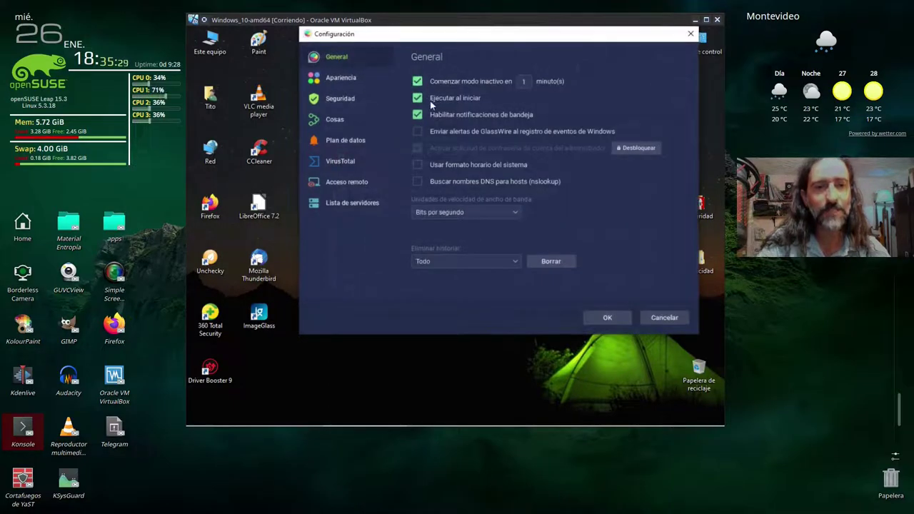
pyautogui.click(690, 34)
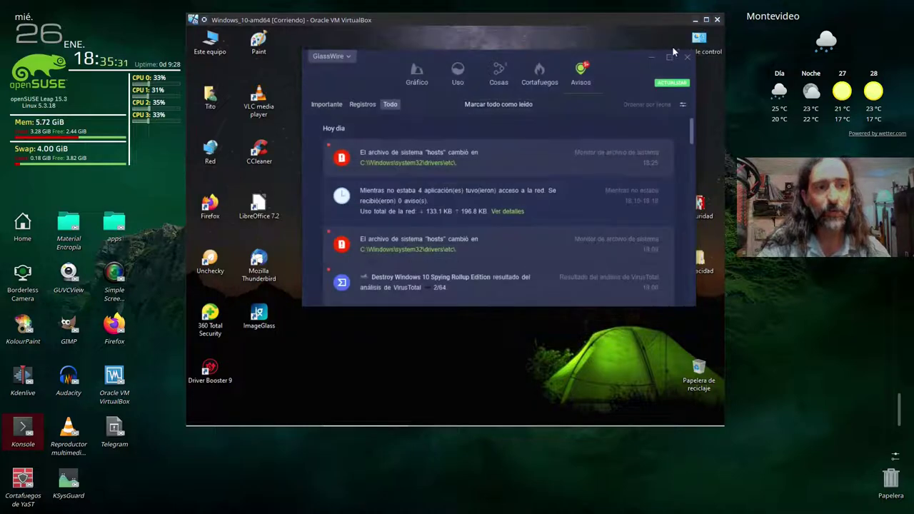
pyautogui.click(685, 60)
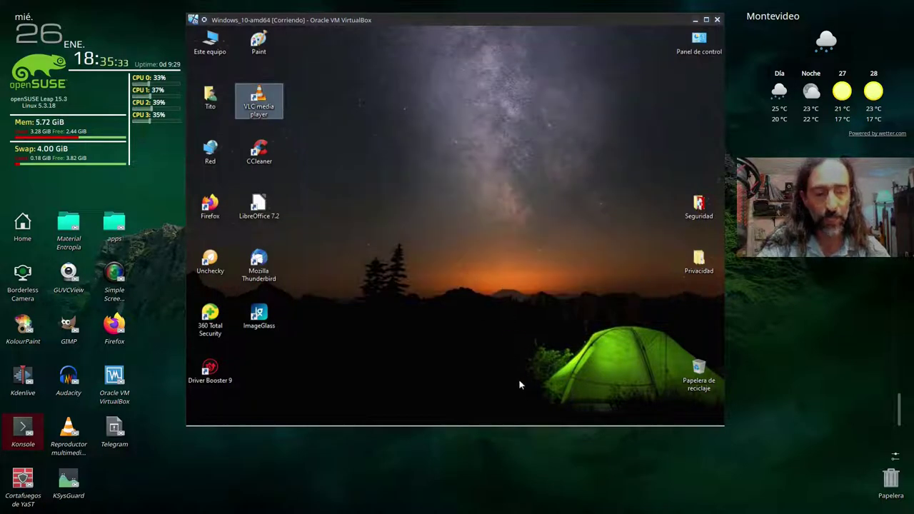
pyautogui.moveTo(579, 423)
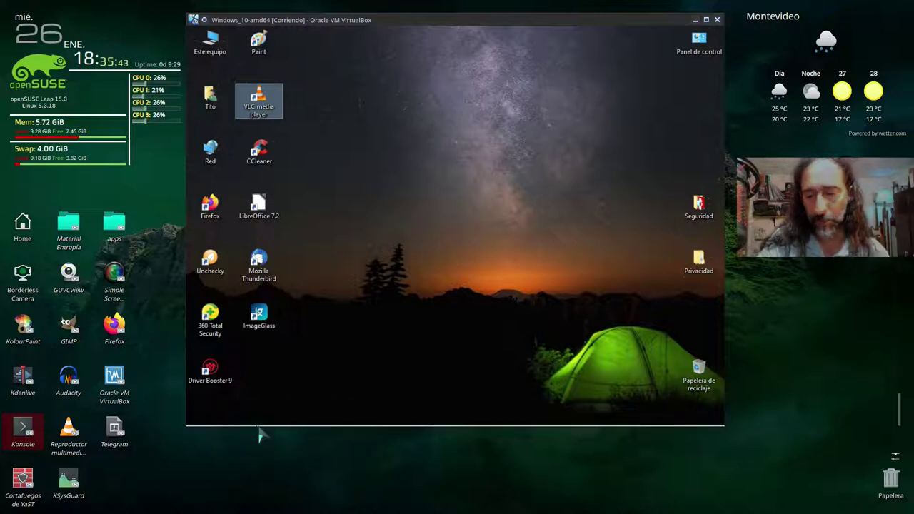
# - Run the PrivateZilla shortcut from the Usuario folder as administrator, entering the admin password
pyautogui.click(259, 422)
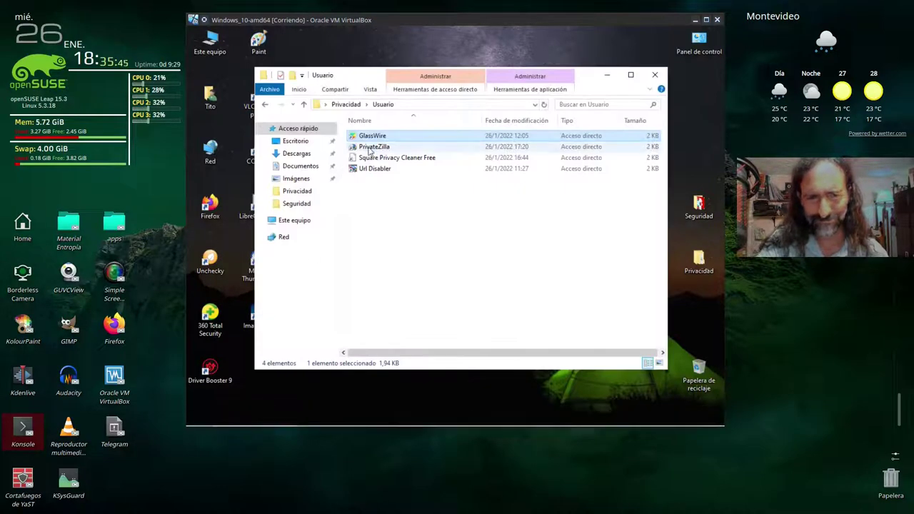
pyautogui.click(370, 147)
pyautogui.rightClick(369, 148)
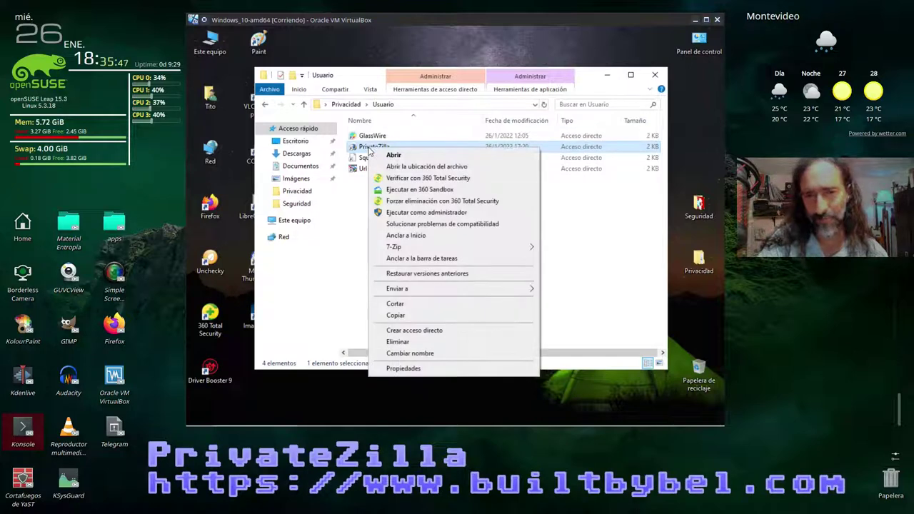
pyautogui.click(406, 213)
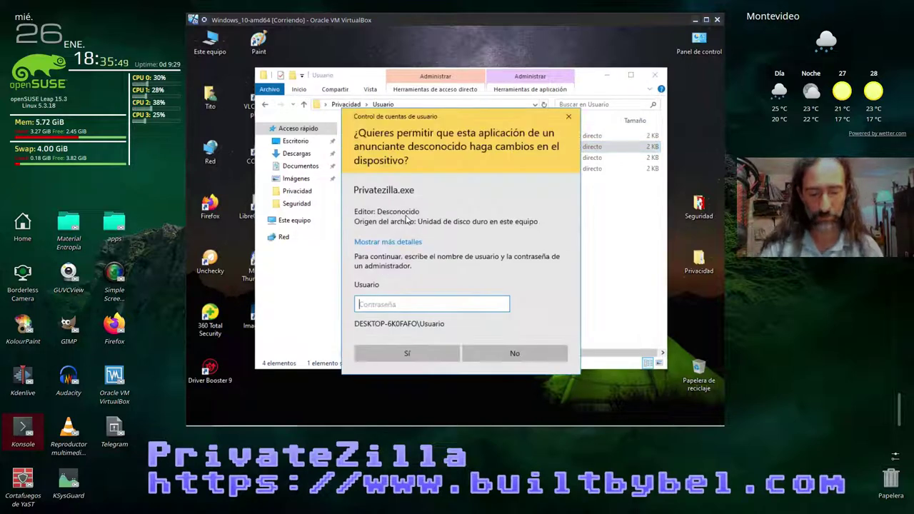
pyautogui.write('******')
pyautogui.press('Return')
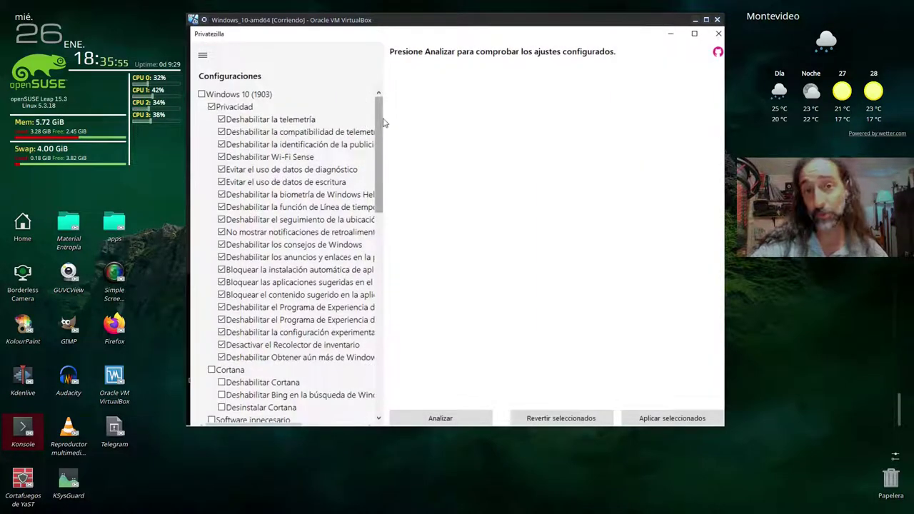
# - Check the Windows 10 (1903) root box to select every tweak, then scroll through the list
pyautogui.moveTo(384, 127); pyautogui.dragTo(374, 89)
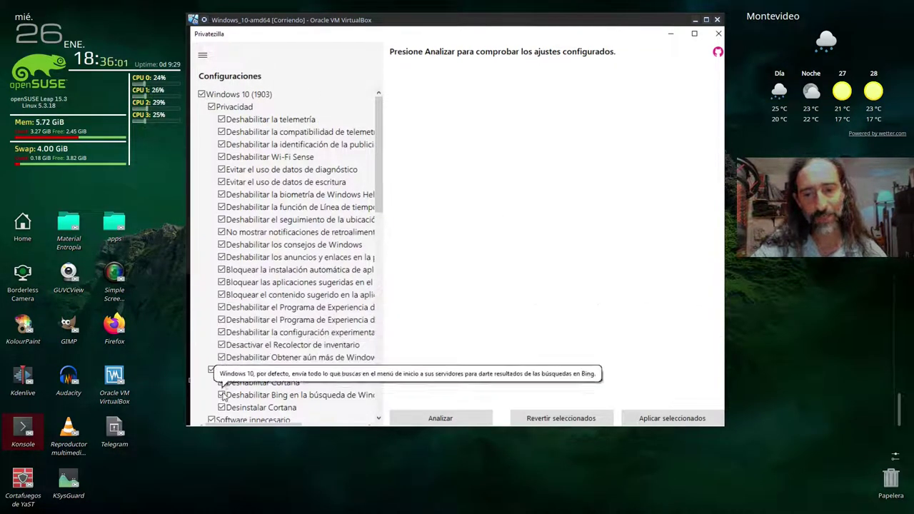
pyautogui.moveTo(278, 120)
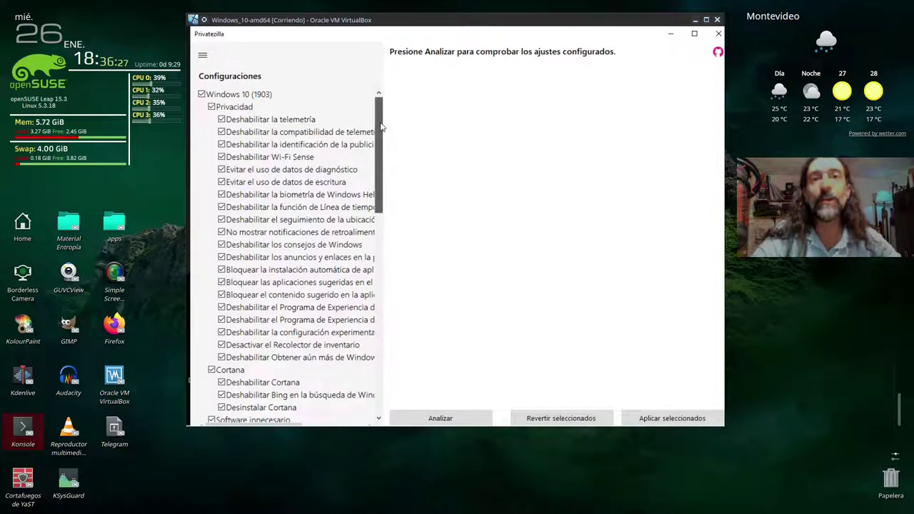
pyautogui.moveTo(381, 127); pyautogui.dragTo(380, 336)
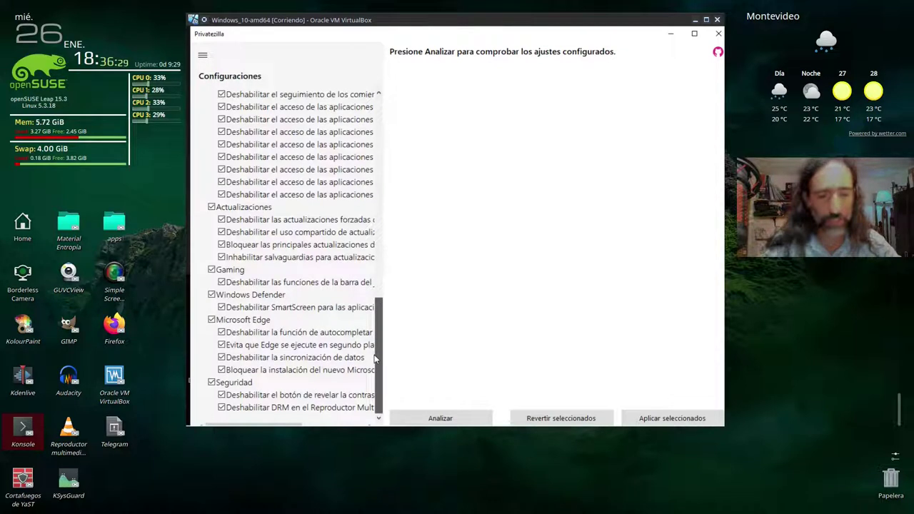
# - Apply all checked privacy tweaks and close Privatezilla once they finish
pyautogui.click(641, 420)
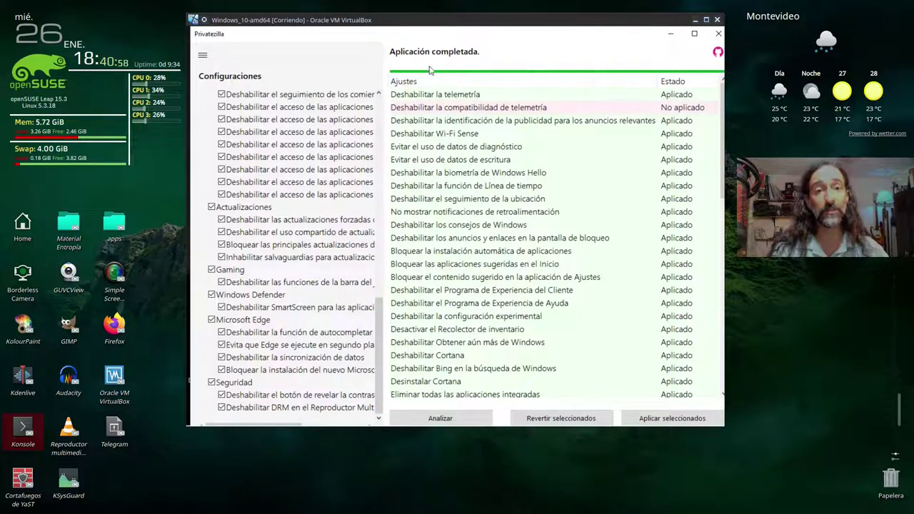
pyautogui.click(719, 33)
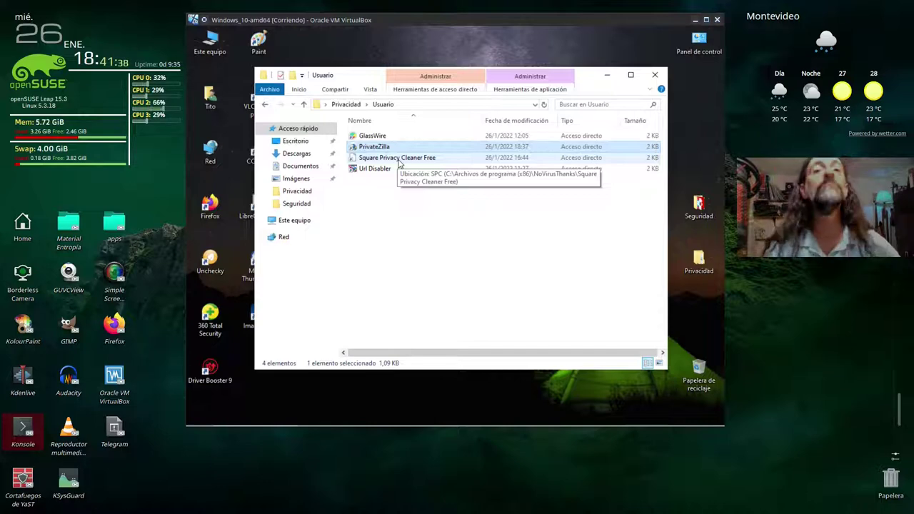
# - Run the Square Privacy Cleaner Free shortcut as administrator, entering the admin credentials at the UAC prompt
pyautogui.click(378, 158)
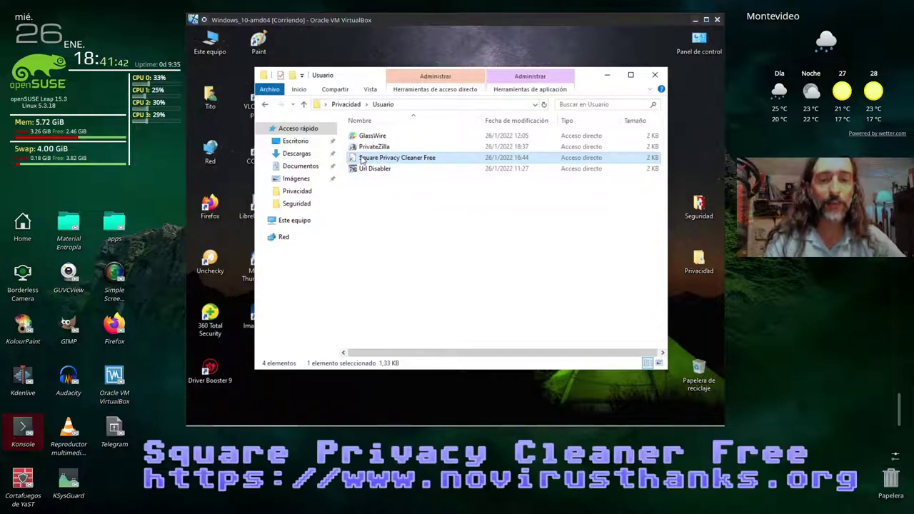
pyautogui.rightClick(425, 160)
pyautogui.click(451, 224)
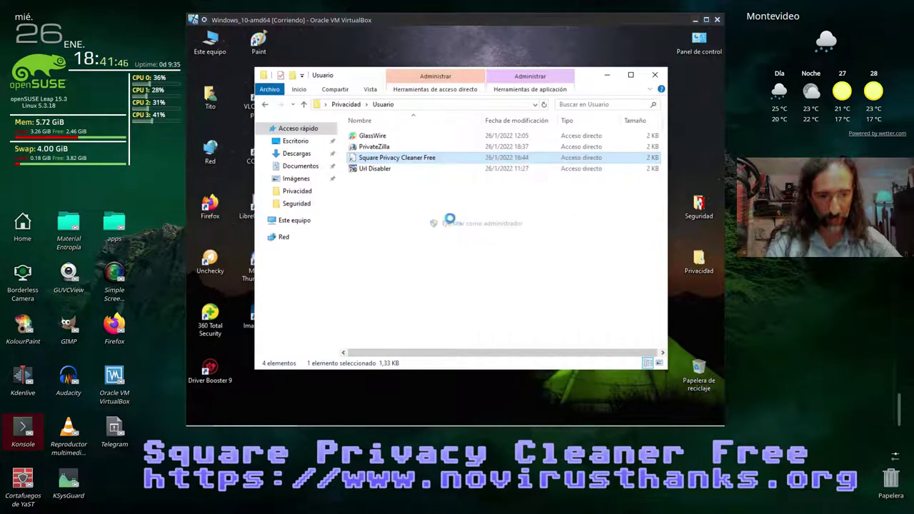
pyautogui.write('usuario')
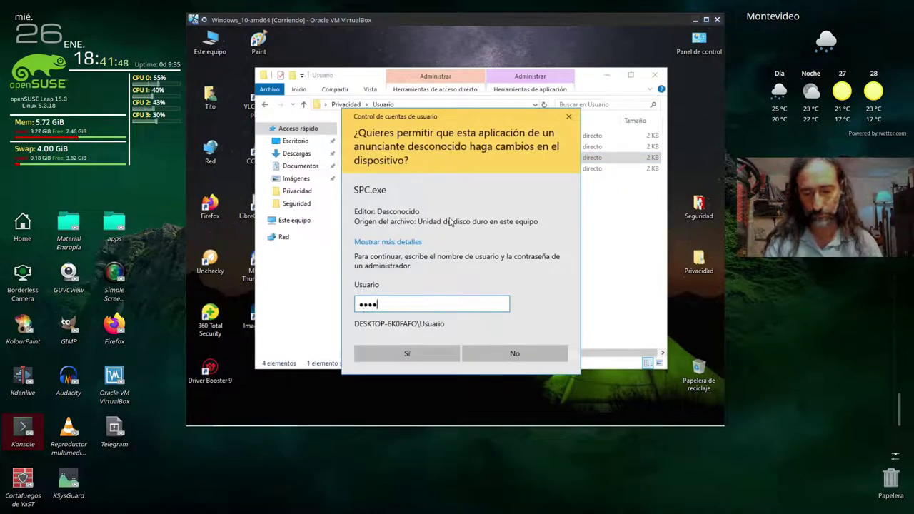
pyautogui.press('Return')
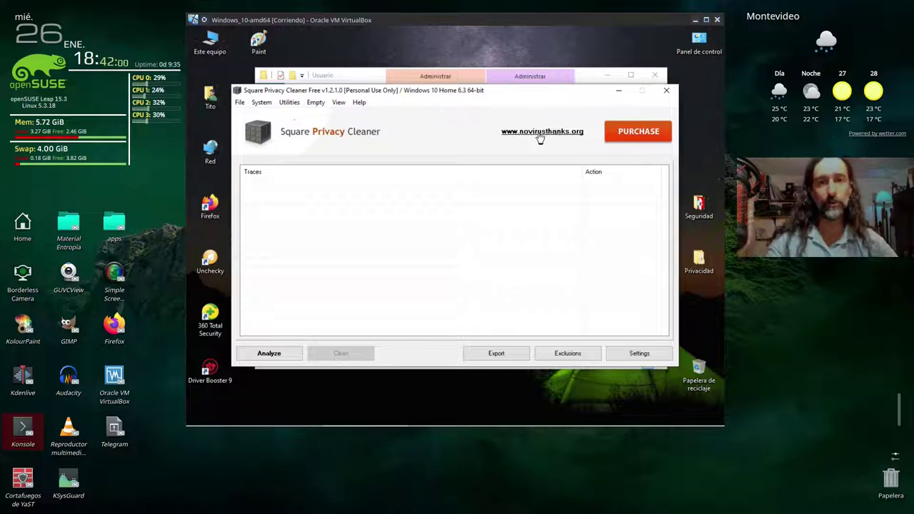
pyautogui.click(619, 353)
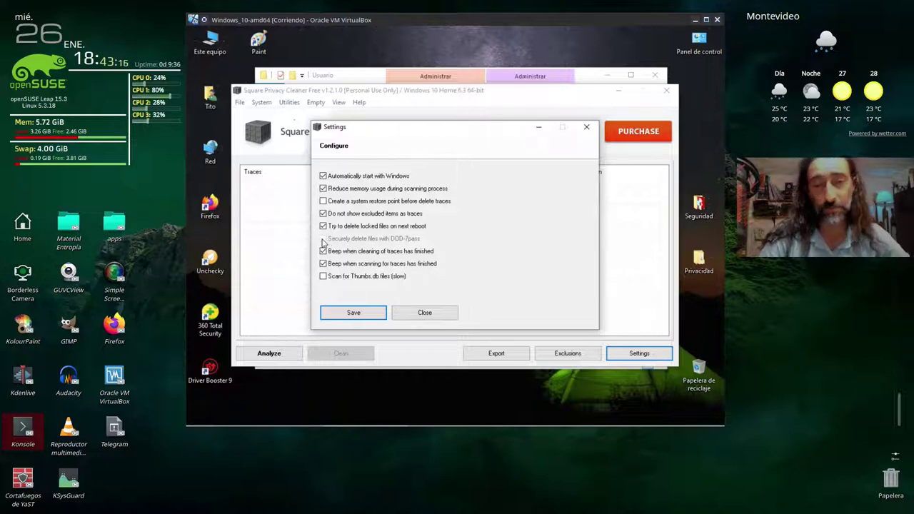
pyautogui.click(357, 313)
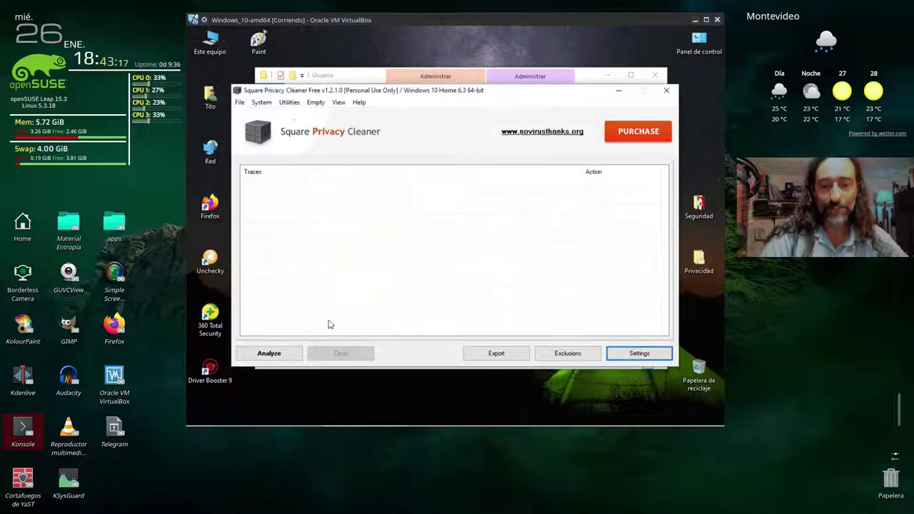
# - Analyze the system for privacy traces and scroll through all 412 traces found
pyautogui.click(277, 355)
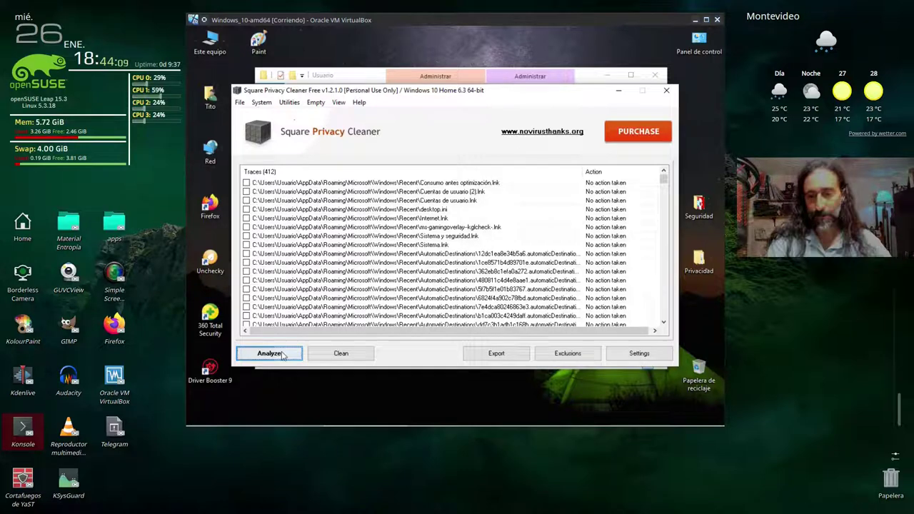
pyautogui.click(282, 355)
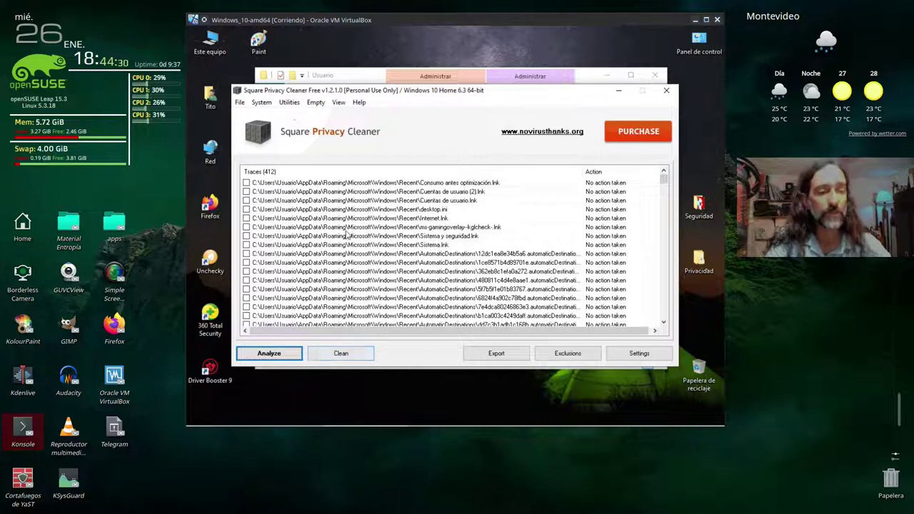
pyautogui.click(429, 184)
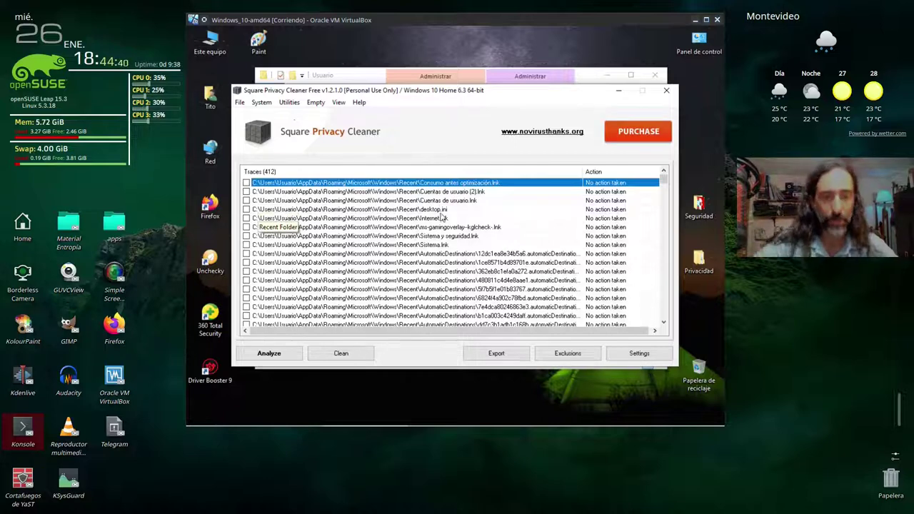
pyautogui.scroll(-4, 429, 263)
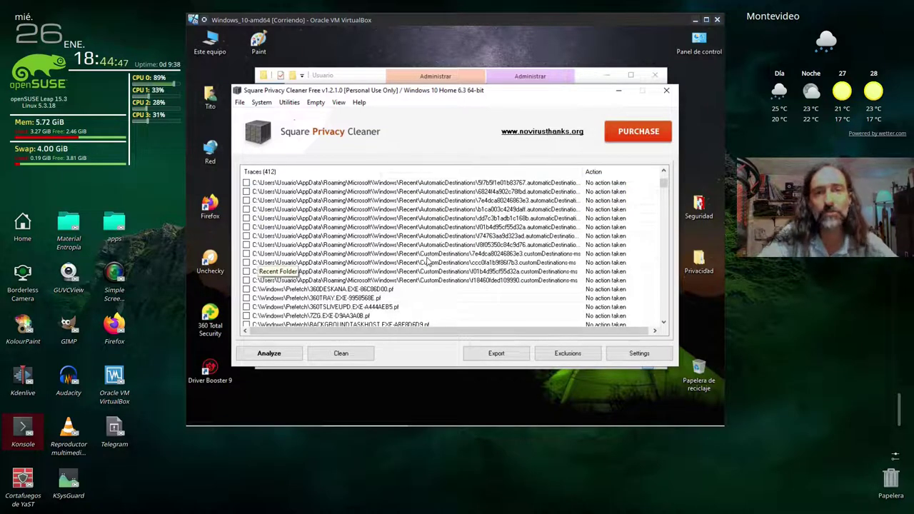
pyautogui.scroll(-1, 427, 261)
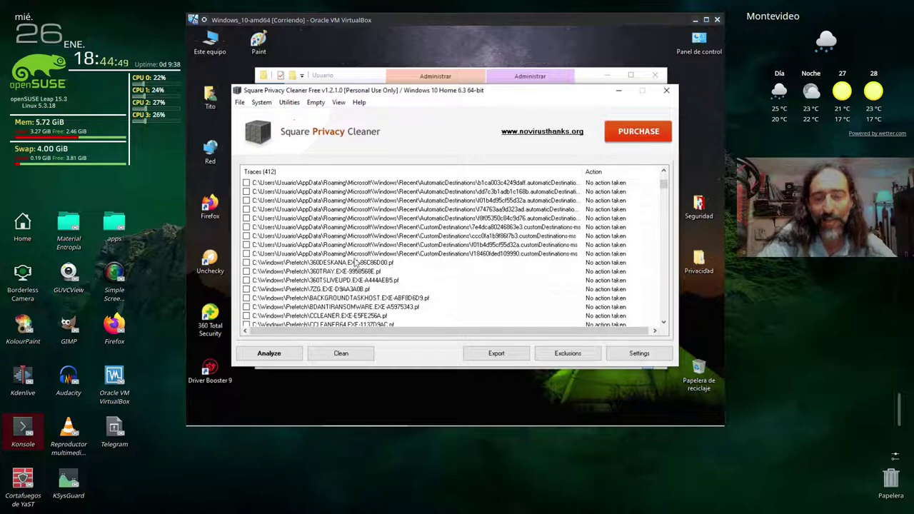
pyautogui.scroll(-3, 371, 243)
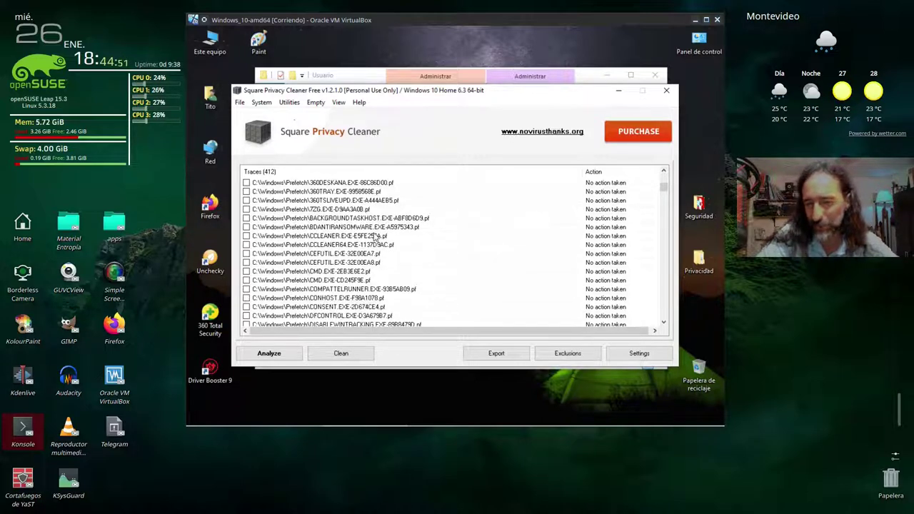
pyautogui.scroll(-6, 375, 238)
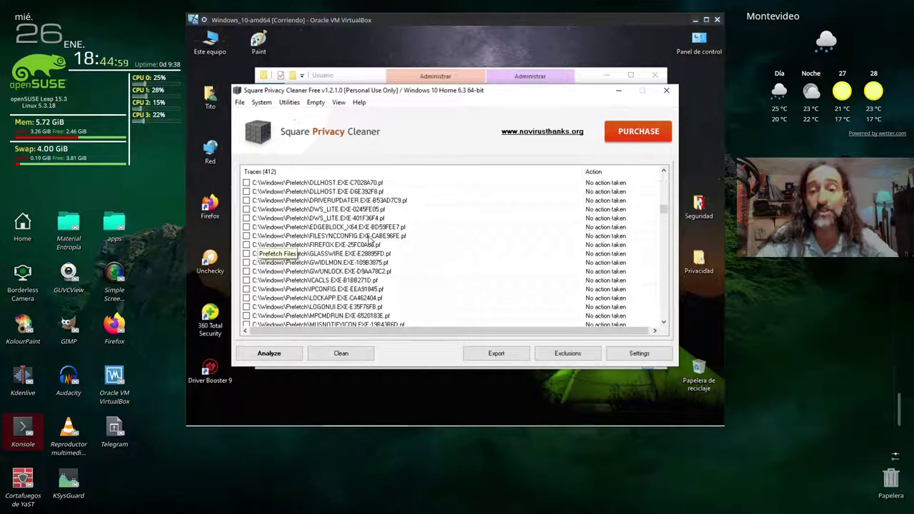
pyautogui.scroll(-20, 368, 237)
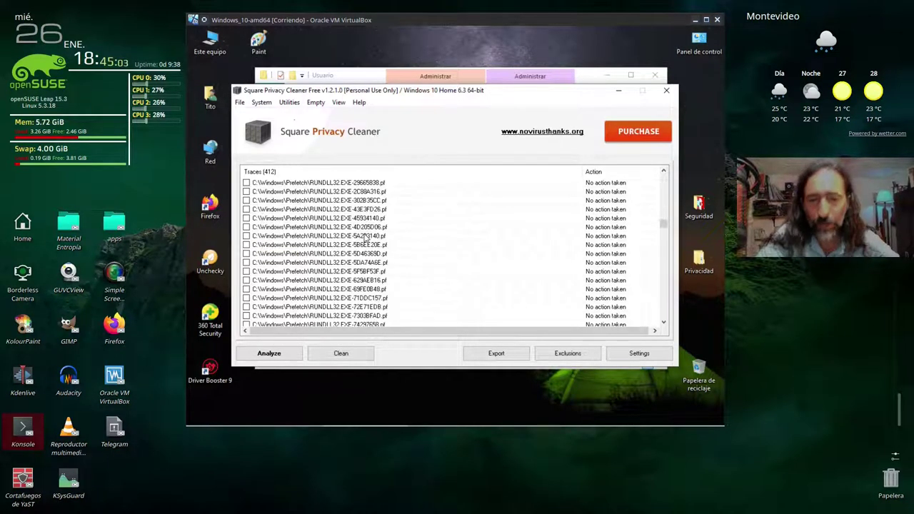
pyautogui.scroll(-20, 367, 237)
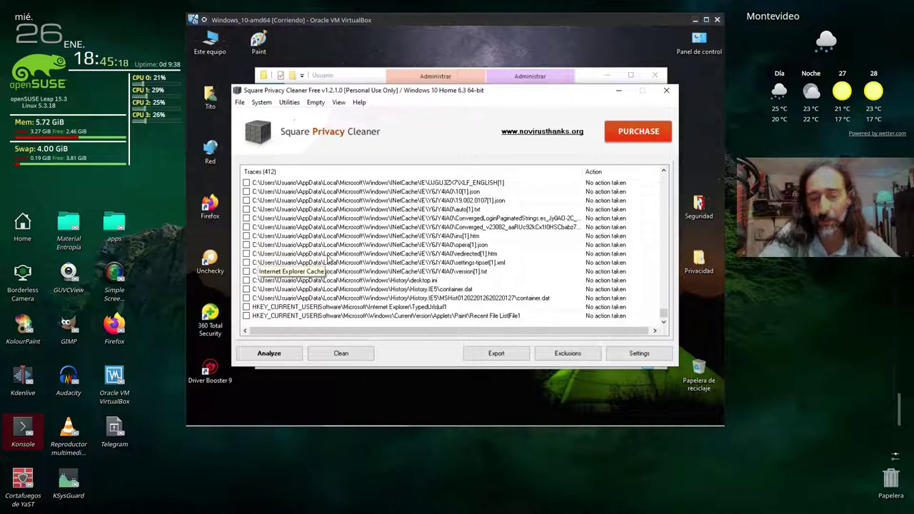
# - Check all 412 traces and clean them, declining the system restore point
pyautogui.rightClick(412, 228)
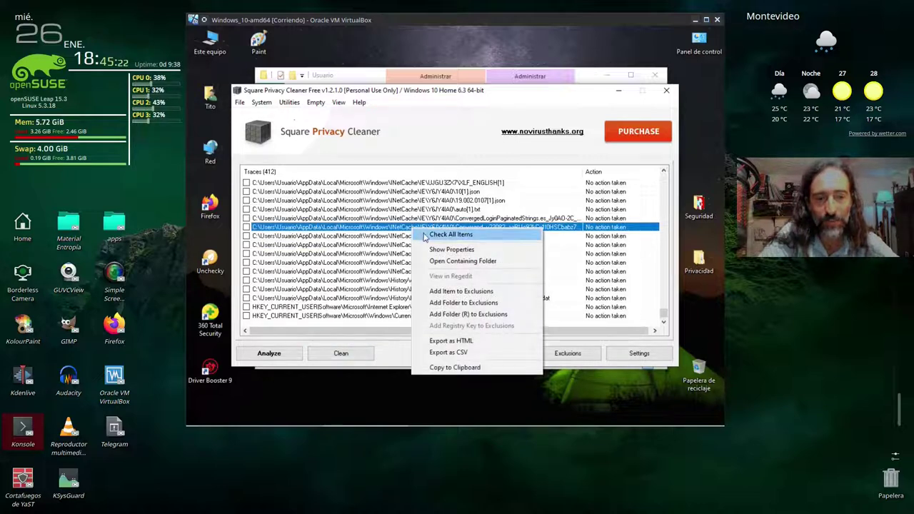
pyautogui.click(462, 239)
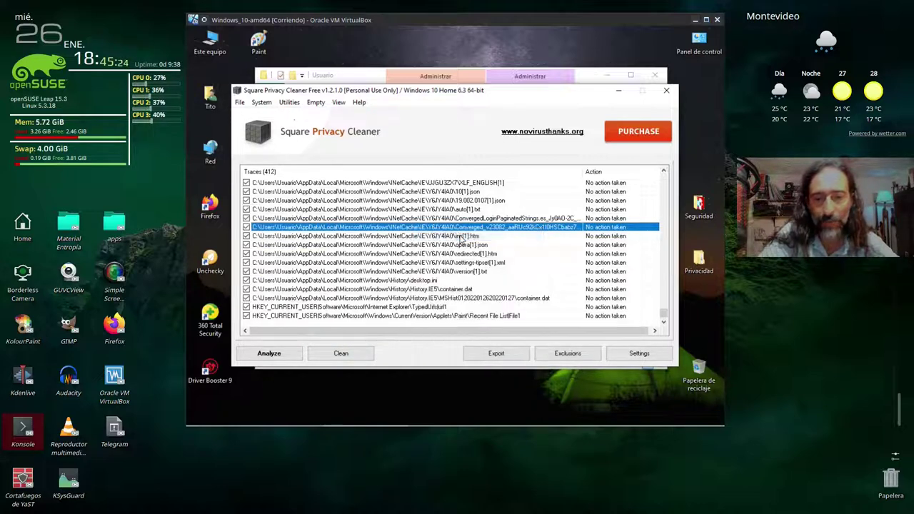
pyautogui.click(356, 353)
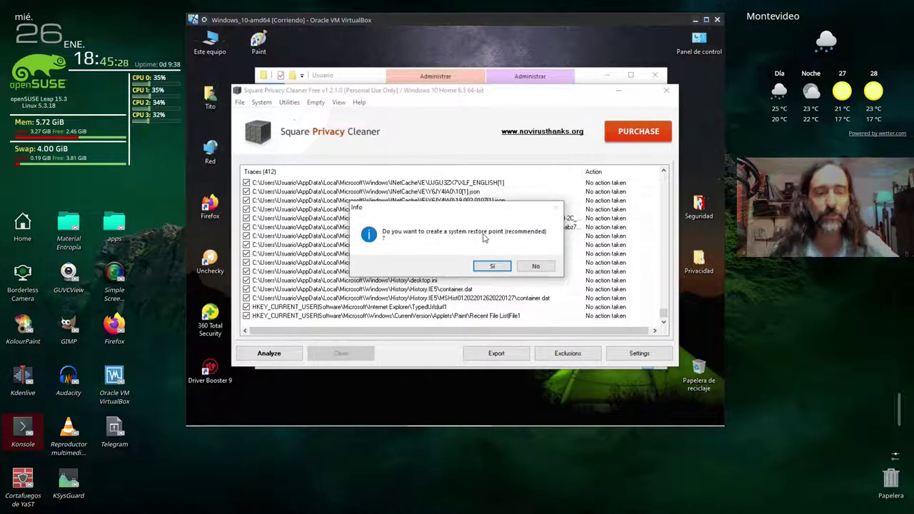
pyautogui.click(537, 268)
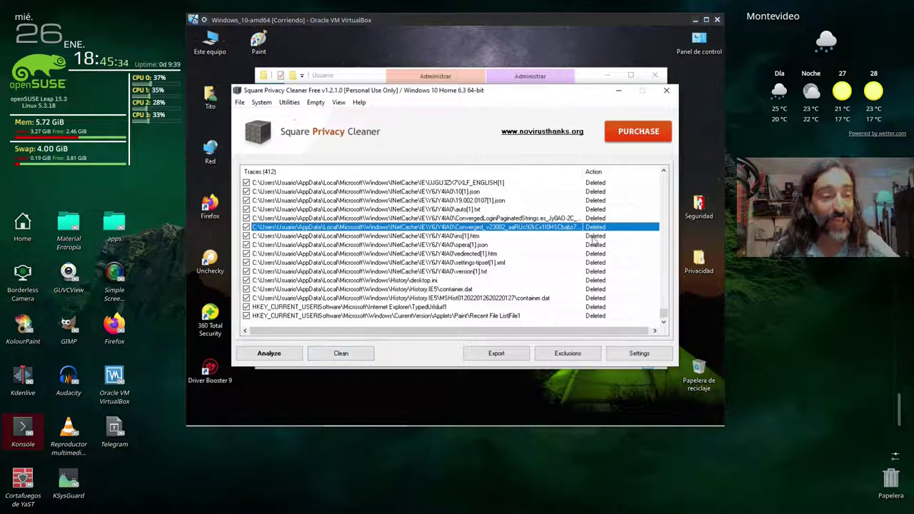
# - Scroll the Traces list to confirm all 412 entries read Deleted
pyautogui.scroll(5, 603, 250)
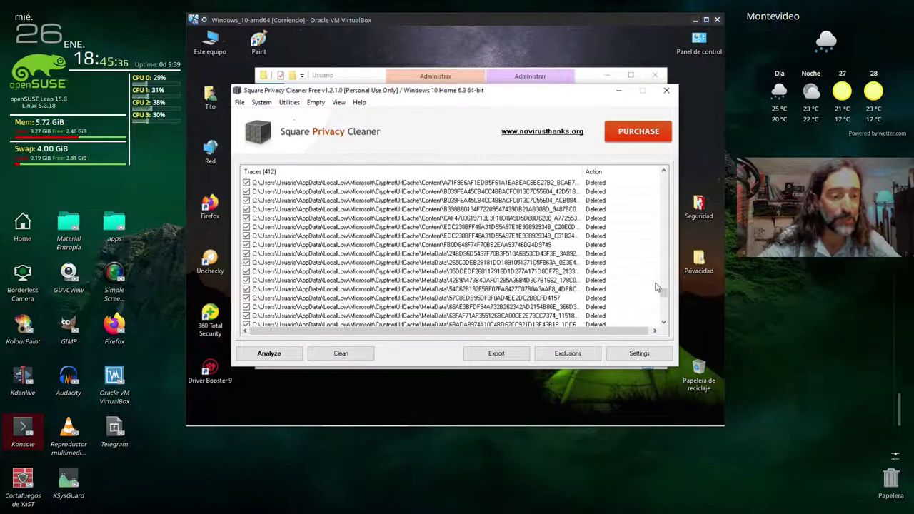
pyautogui.moveTo(664, 297); pyautogui.dragTo(663, 177)
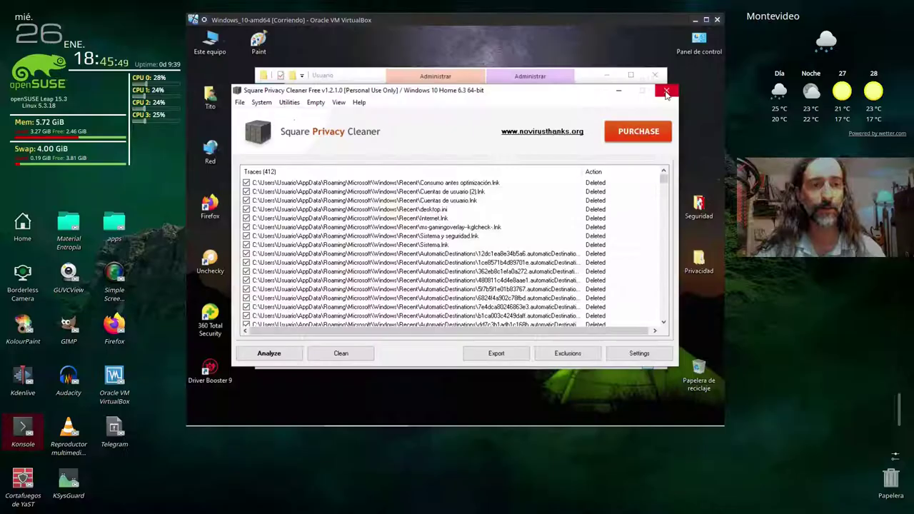
# - Close Square Privacy Cleaner and run the Url Disabler shortcut as administrator through UAC
pyautogui.click(665, 92)
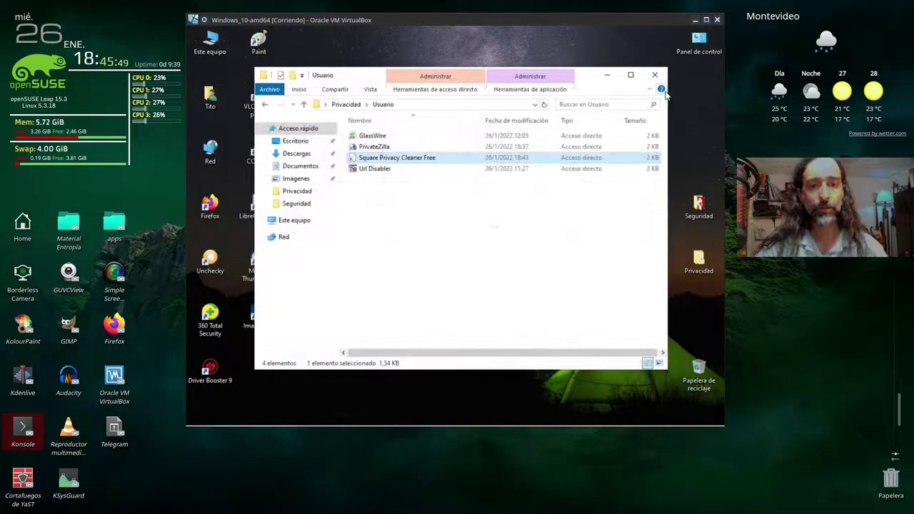
pyautogui.click(384, 210)
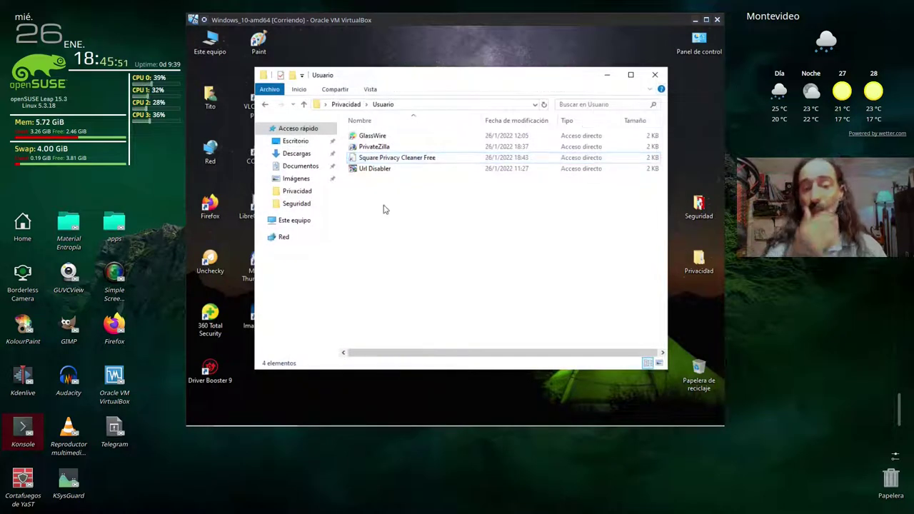
pyautogui.click(383, 171)
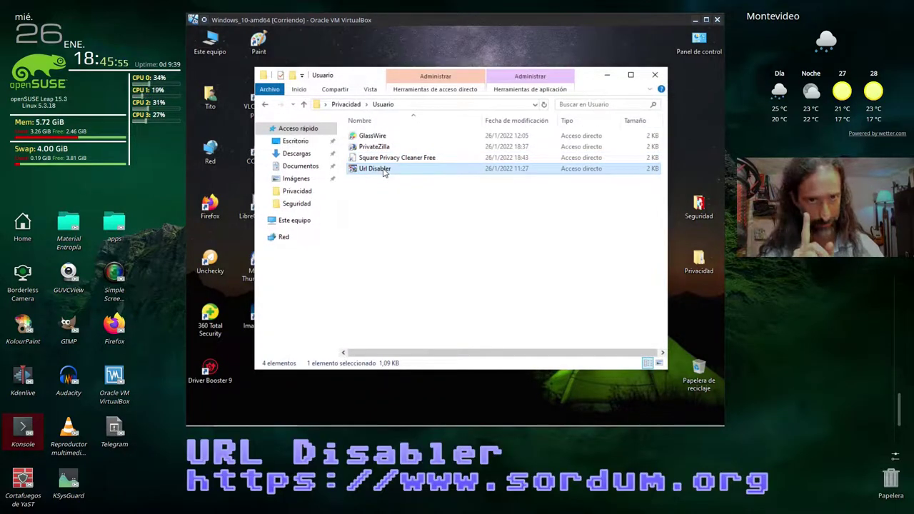
pyautogui.rightClick(385, 172)
pyautogui.click(416, 235)
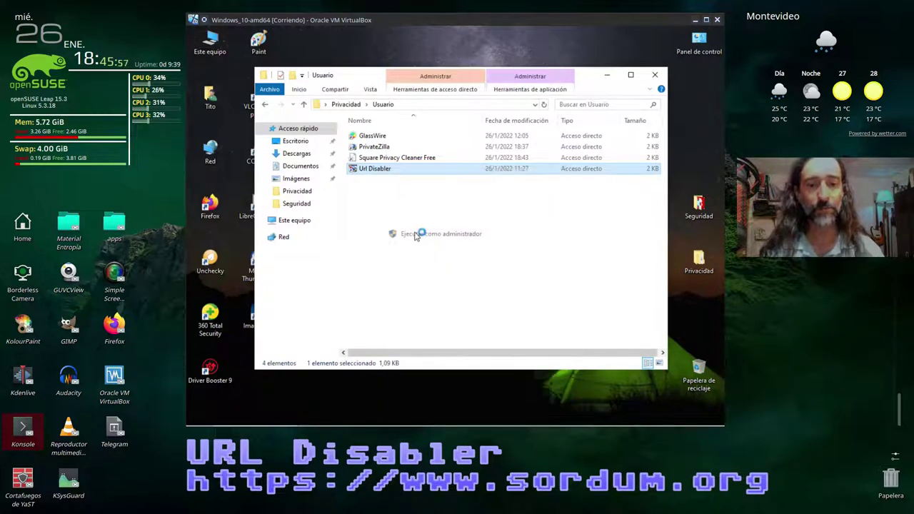
pyautogui.write('•••••')
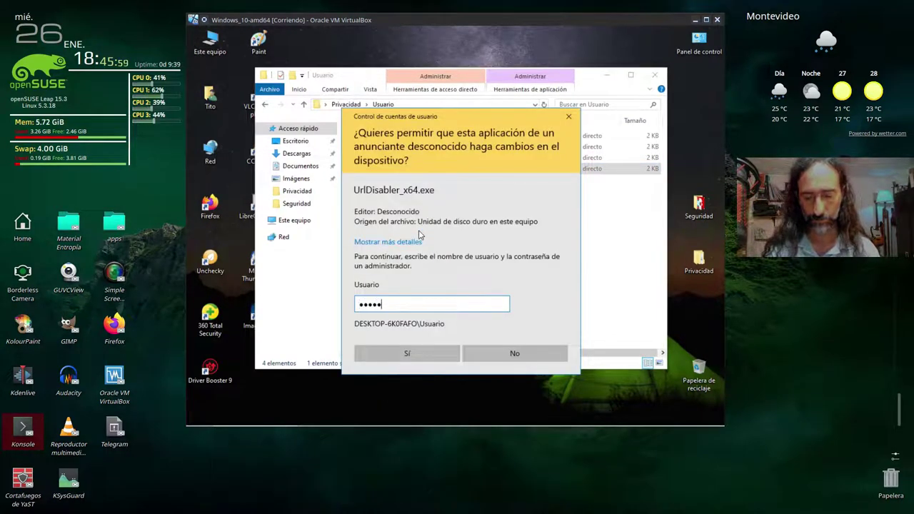
pyautogui.press('Return')
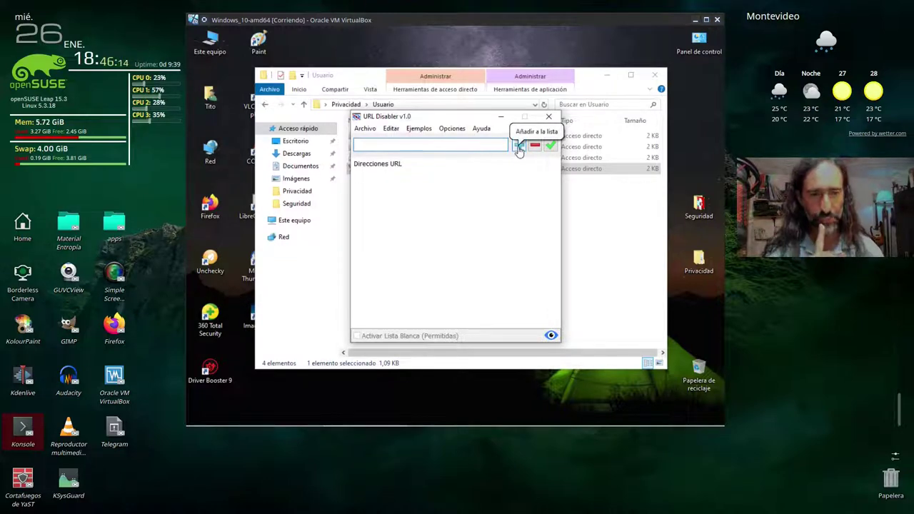
# - Close File Explorer, open Facebook's login page in Firefox, and copy facebook.com from its address
pyautogui.click(657, 77)
pyautogui.moveTo(464, 123); pyautogui.dragTo(589, 84)
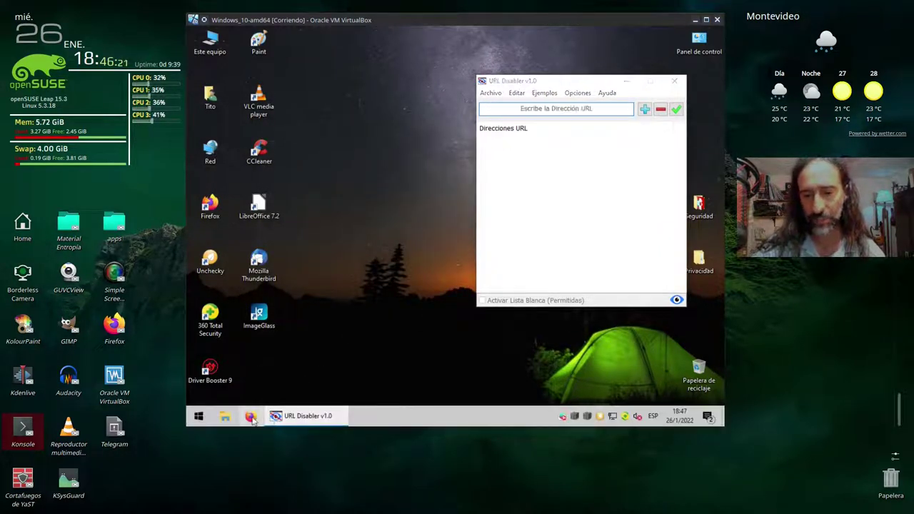
pyautogui.click(258, 413)
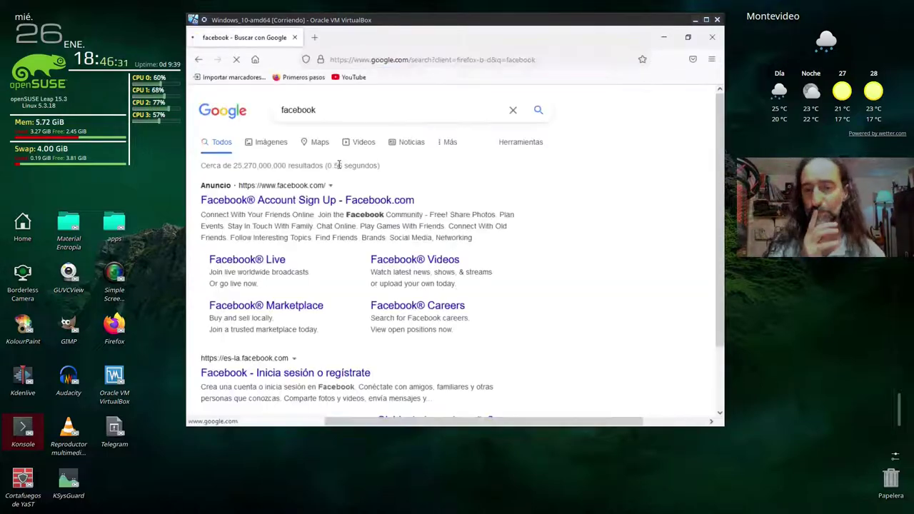
pyautogui.click(261, 374)
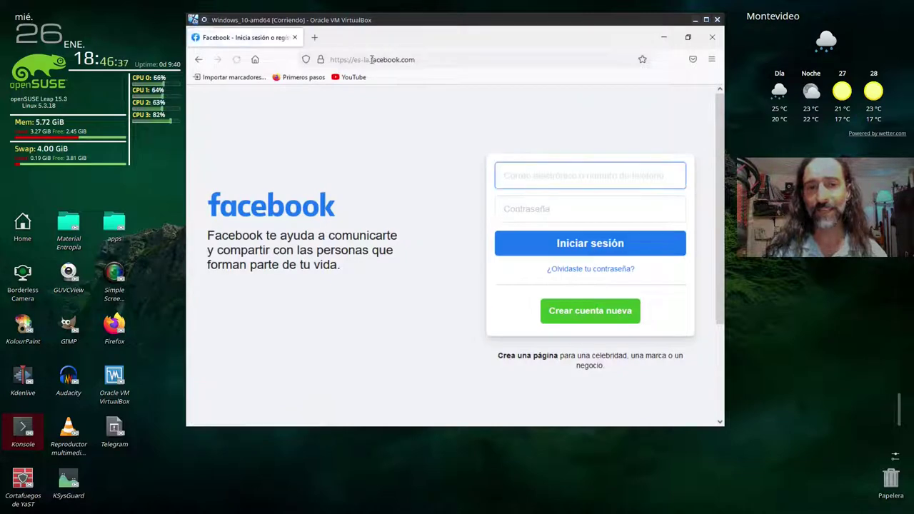
pyautogui.moveTo(371, 59); pyautogui.dragTo(423, 60)
pyautogui.hotkey('ctrl', 'c')
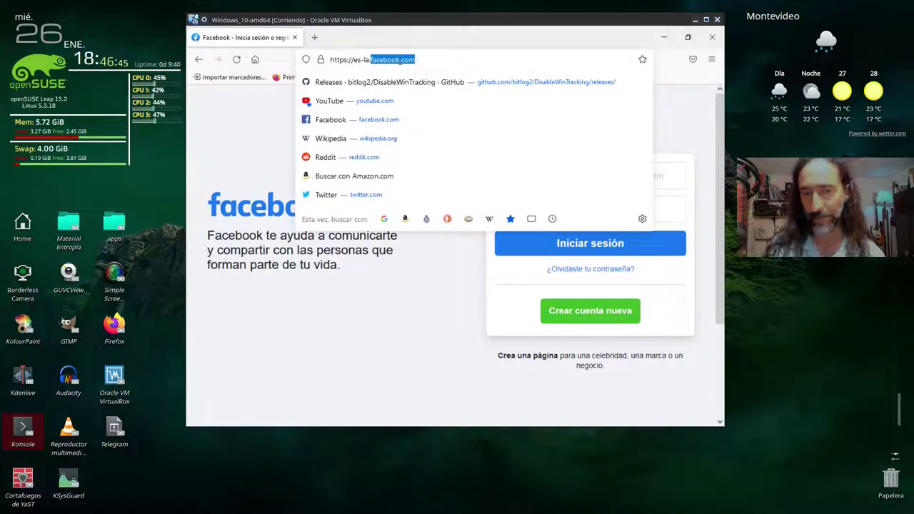
pyautogui.rightClick(400, 61)
pyautogui.click(420, 123)
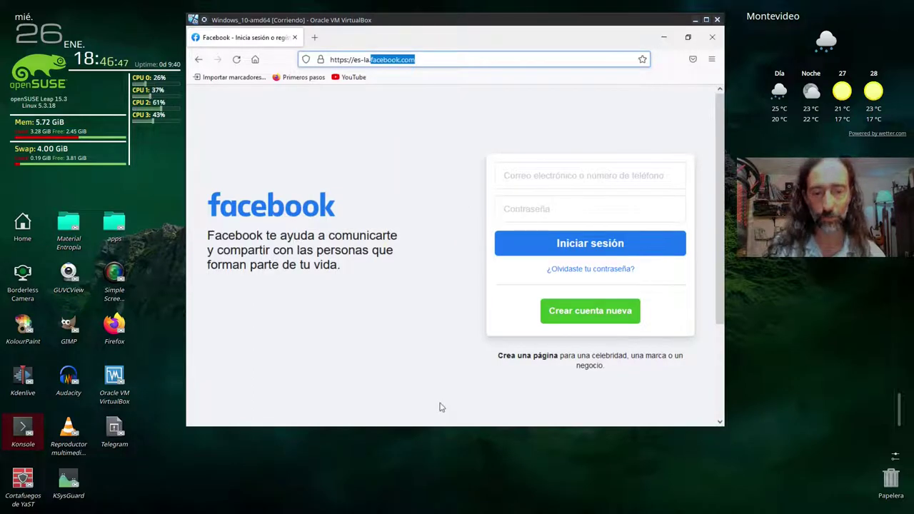
# - Paste facebook.com into URL Disabler's address entry and add it to the blocked list
pyautogui.click(361, 424)
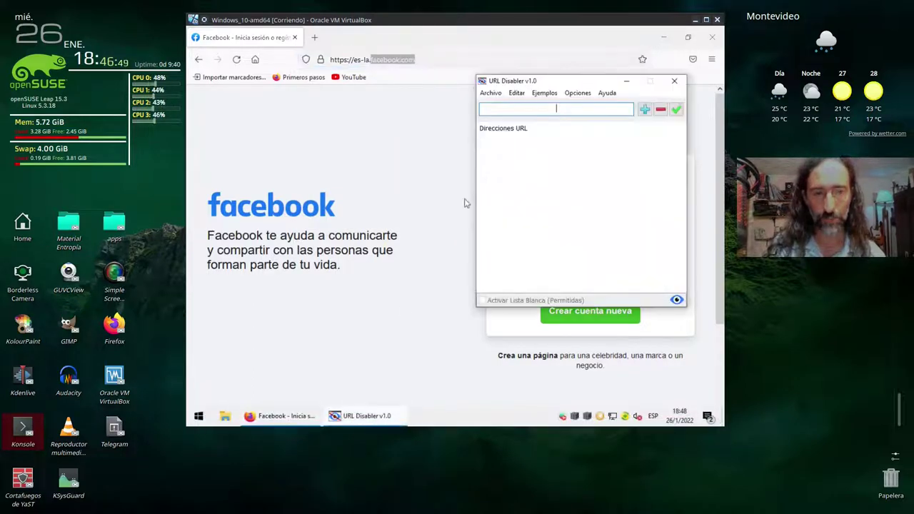
pyautogui.rightClick(531, 109)
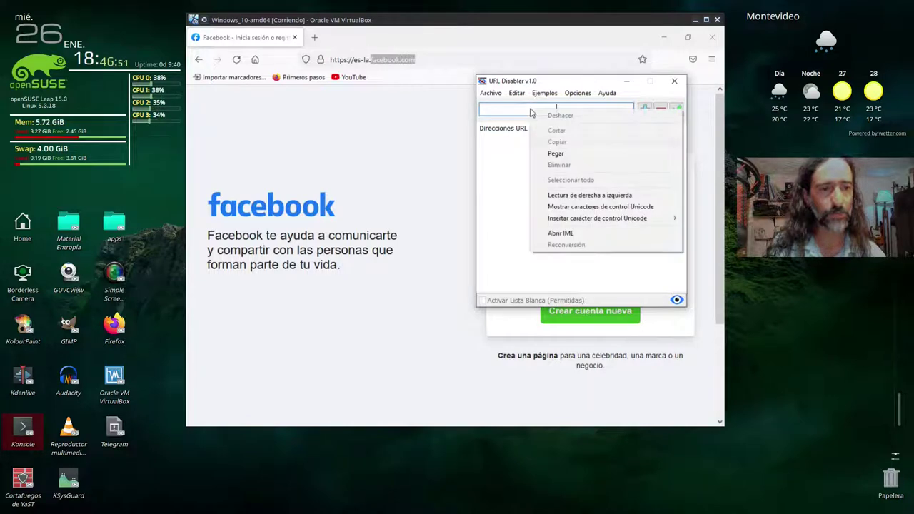
pyautogui.click(557, 153)
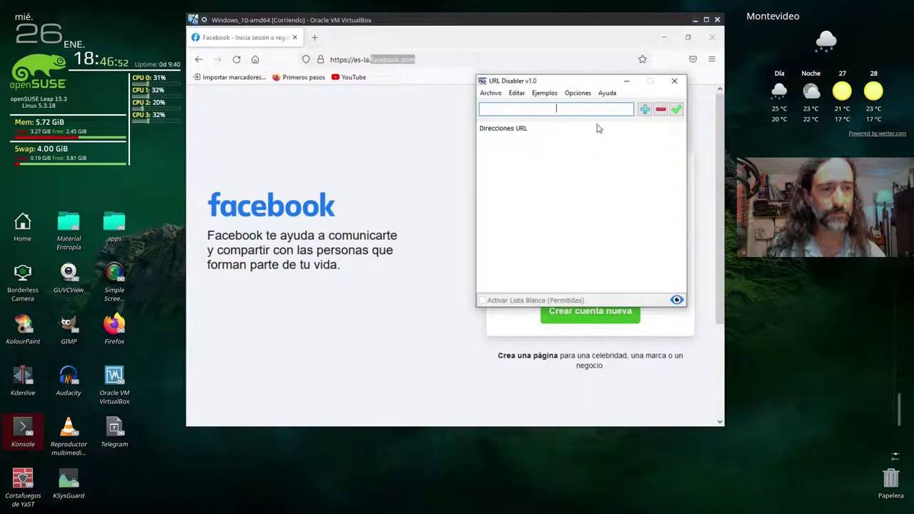
pyautogui.click(643, 111)
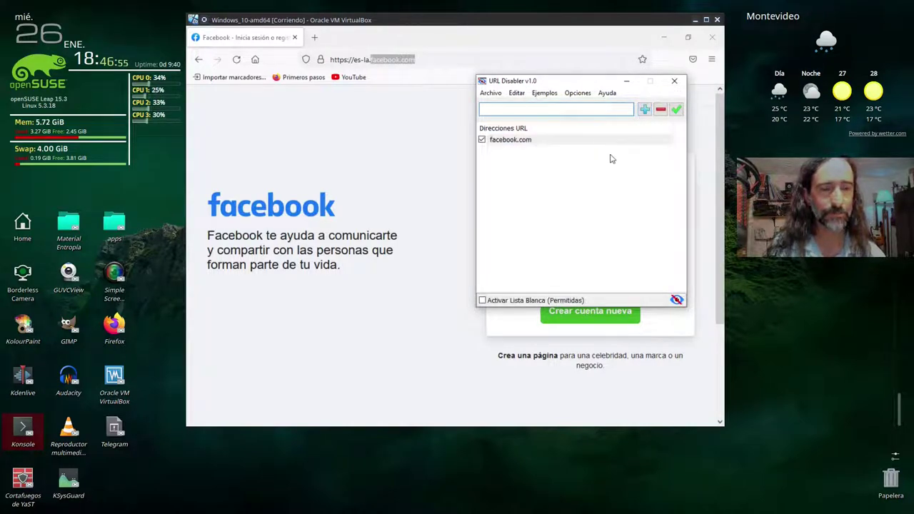
# - Save the blocked address list, dismiss the saved message, and restart Firefox
pyautogui.moveTo(586, 81); pyautogui.dragTo(550, 80)
pyautogui.click(641, 109)
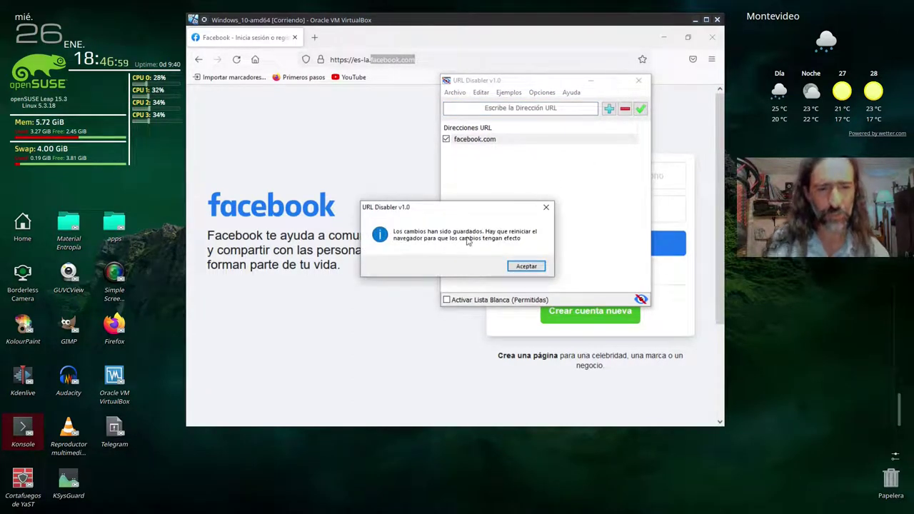
pyautogui.click(526, 267)
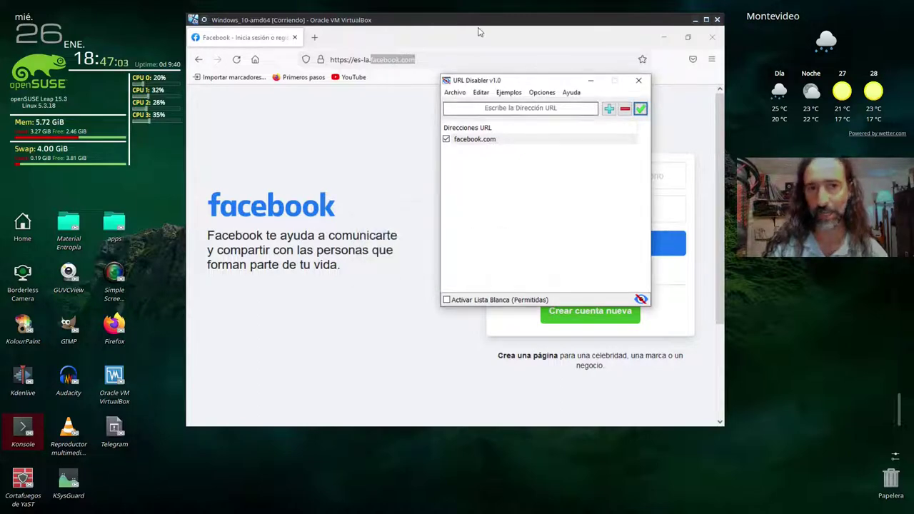
pyautogui.click(712, 36)
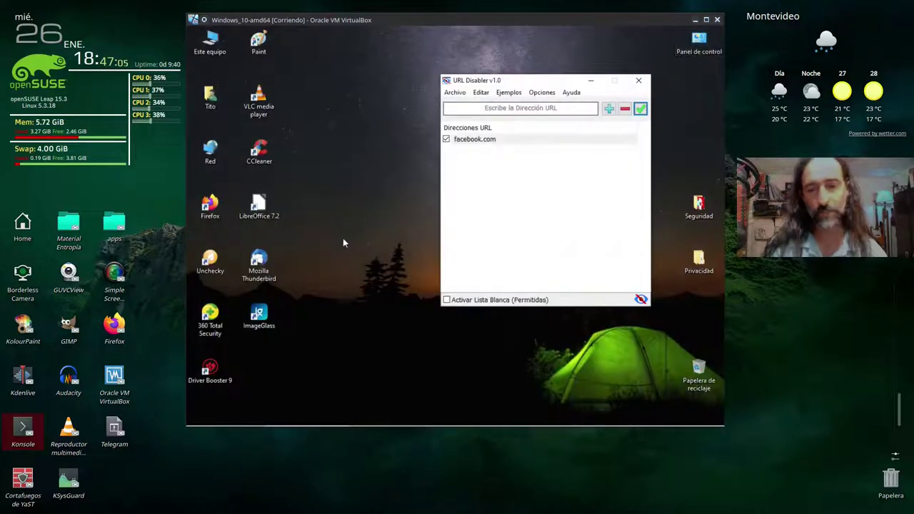
pyautogui.click(288, 423)
# - Search facebook in Firefox and open the Facebook result, which now shows Página bloqueada
pyautogui.write('fac')
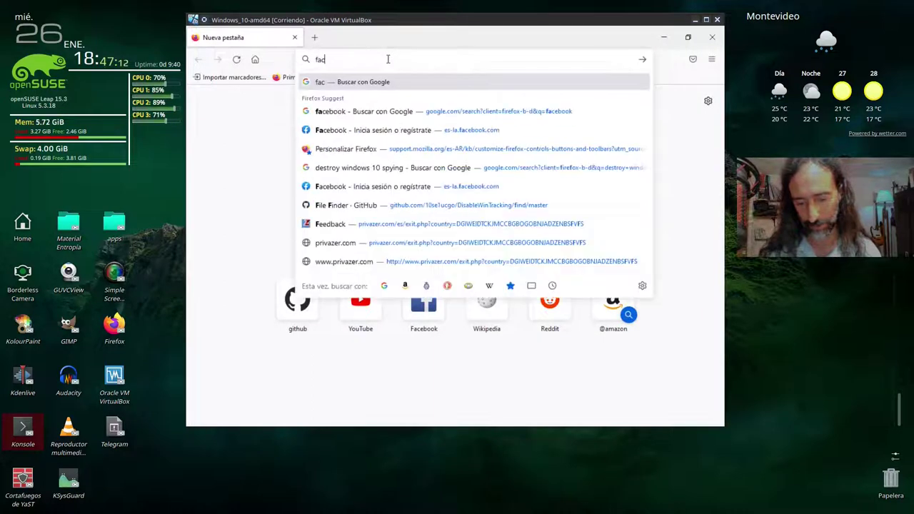
pyautogui.write('ebook')
pyautogui.press('Return')
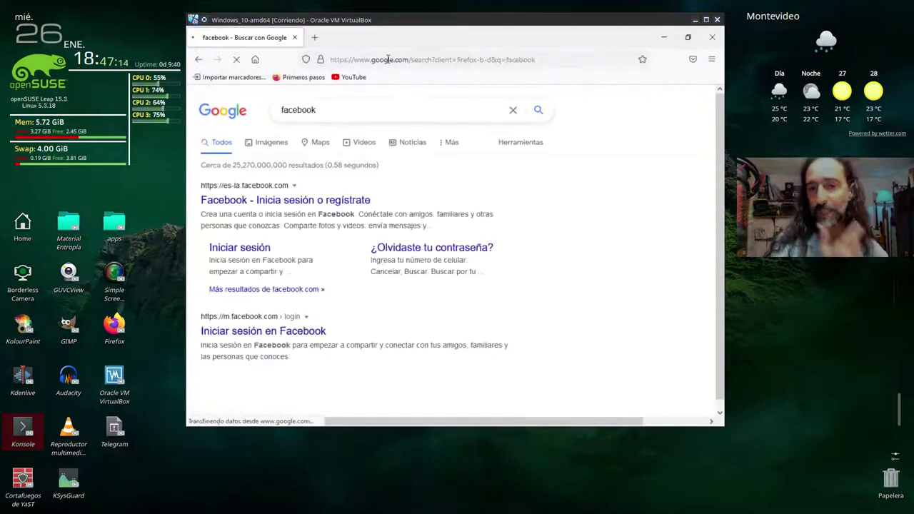
pyautogui.click(253, 205)
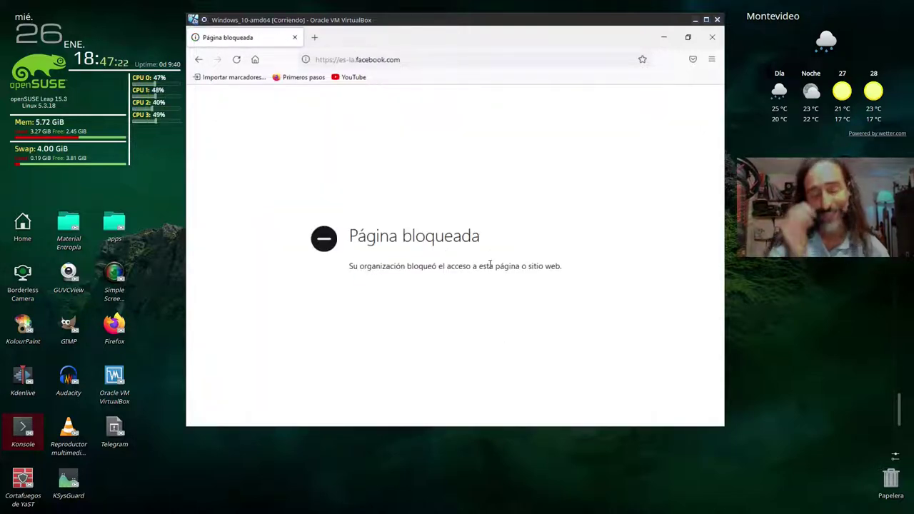
pyautogui.hotkey('alt', 'Tab')
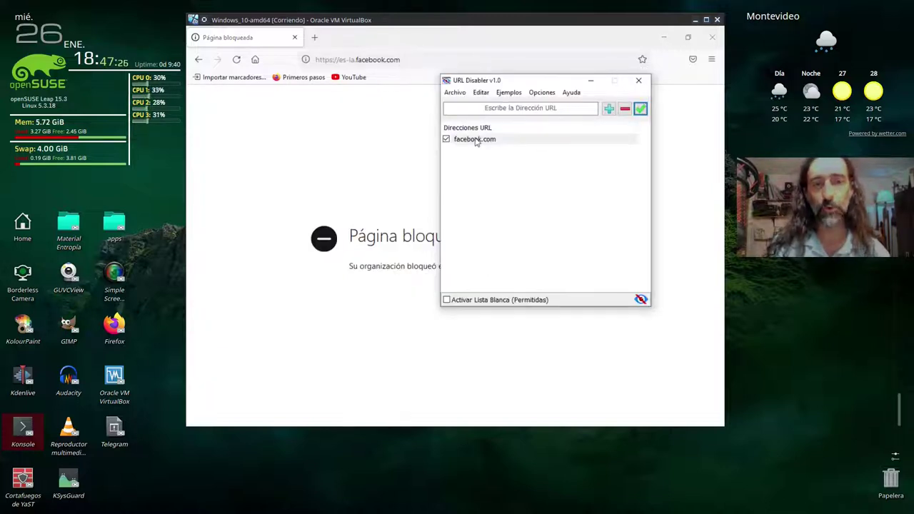
pyautogui.moveTo(484, 83); pyautogui.dragTo(417, 89)
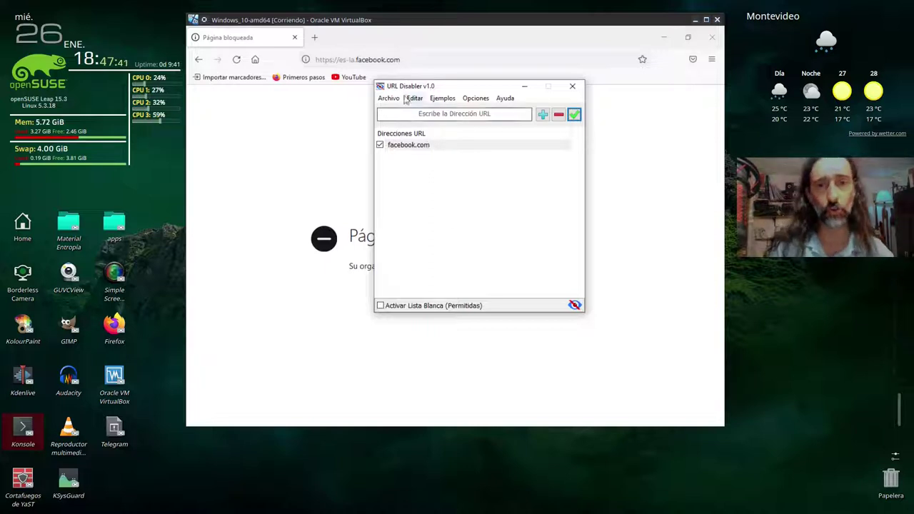
# - Copy es-la.facebook.com/ from Firefox and add it to URL Disabler's blocked list
pyautogui.click(389, 61)
pyautogui.hotkey('ctrl', 'c')
pyautogui.rightClick(389, 62)
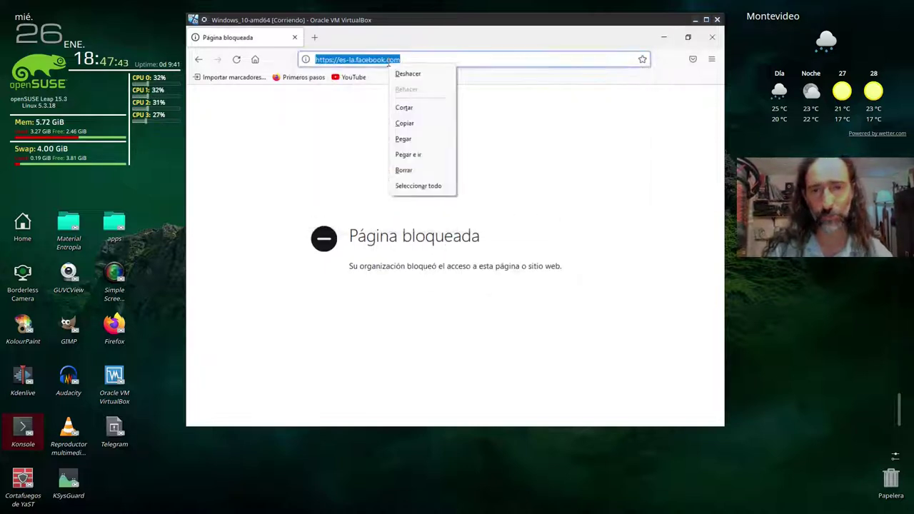
pyautogui.click(407, 122)
pyautogui.hotkey('alt', 'Tab')
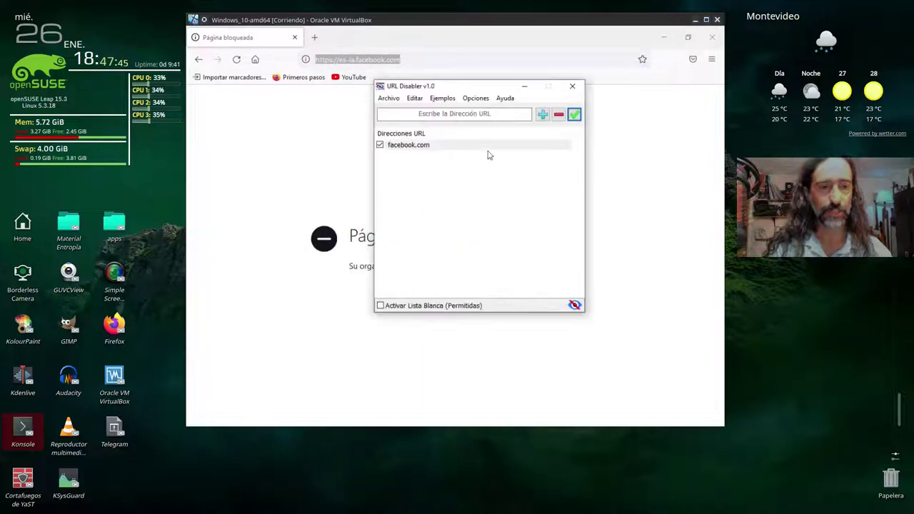
pyautogui.click(472, 116)
pyautogui.rightClick(472, 115)
pyautogui.click(495, 160)
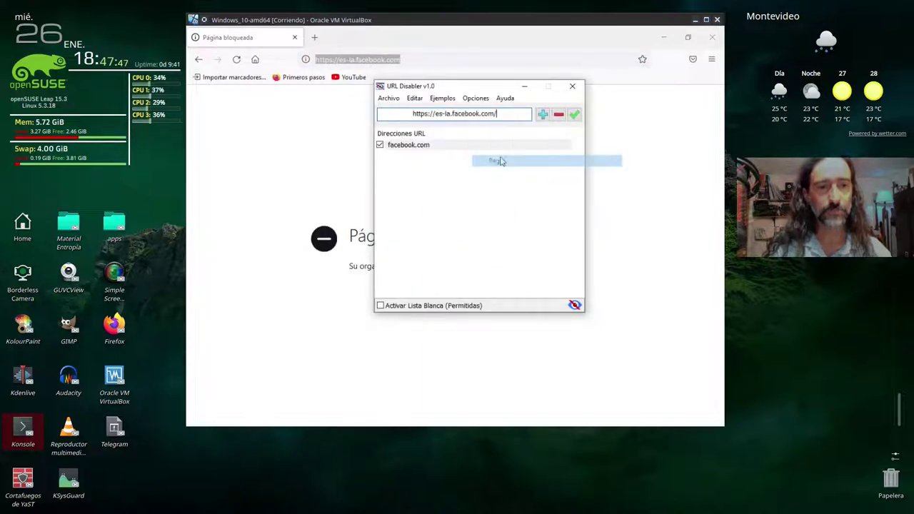
pyautogui.click(542, 116)
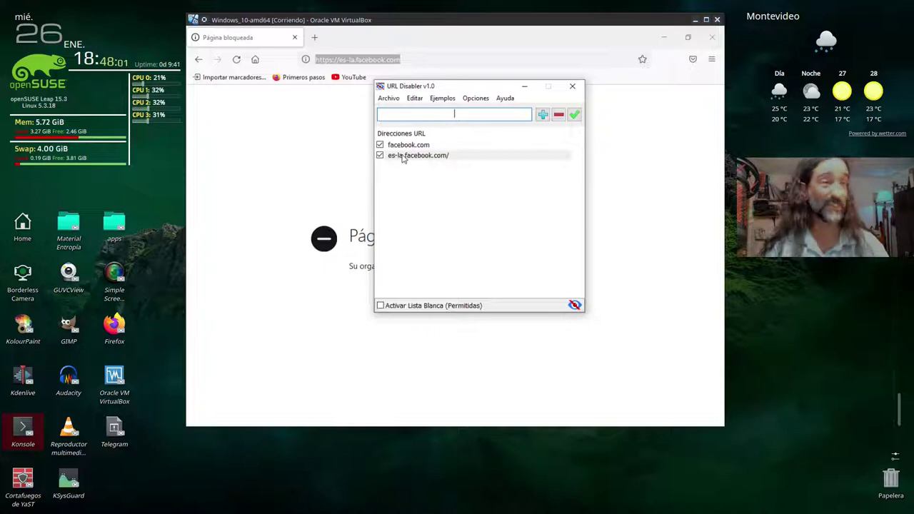
# - Remove the es-la.facebook.com/ entry from the list and close Firefox
pyautogui.click(403, 156)
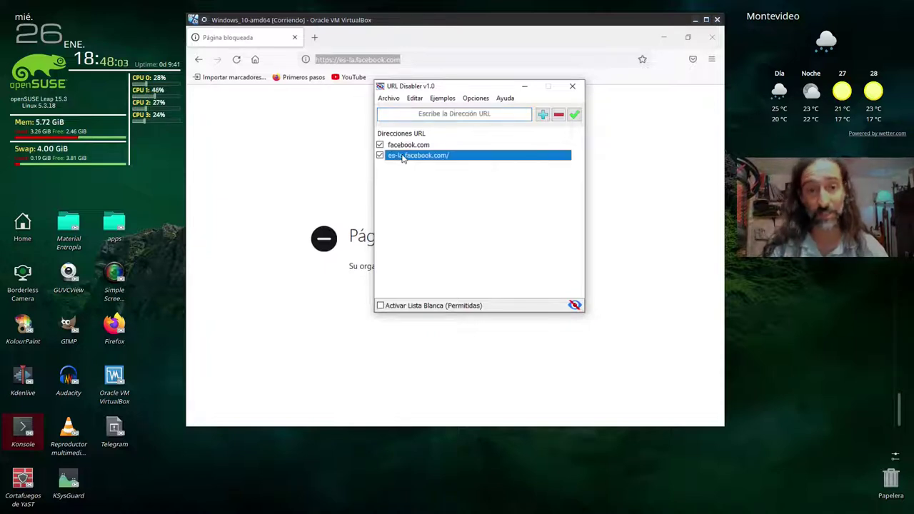
pyautogui.click(556, 118)
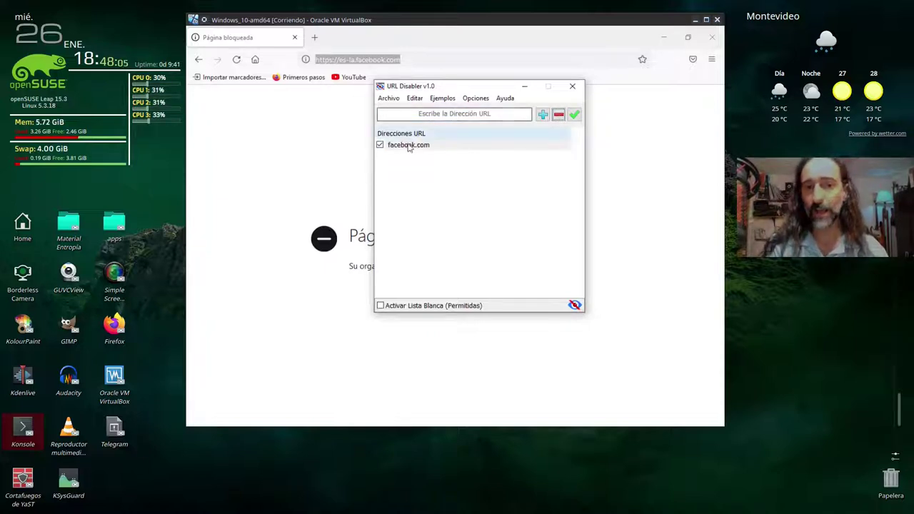
pyautogui.click(301, 151)
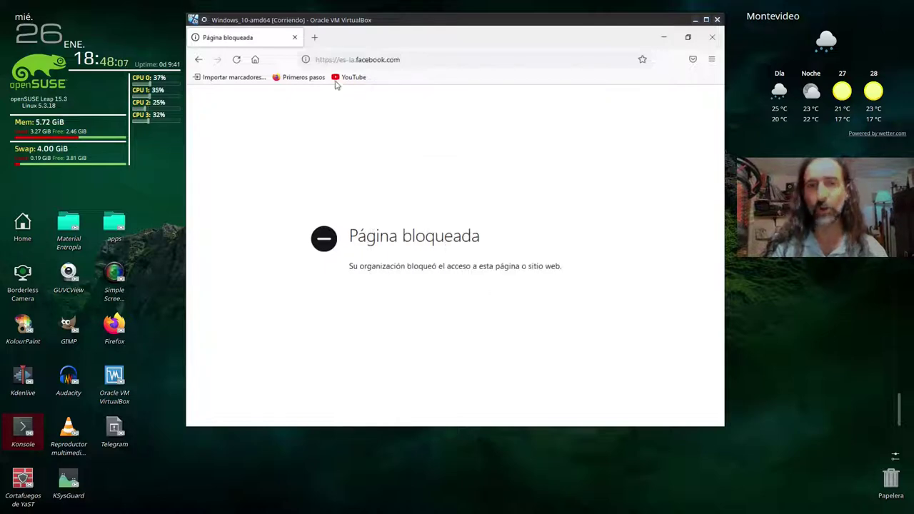
pyautogui.click(296, 37)
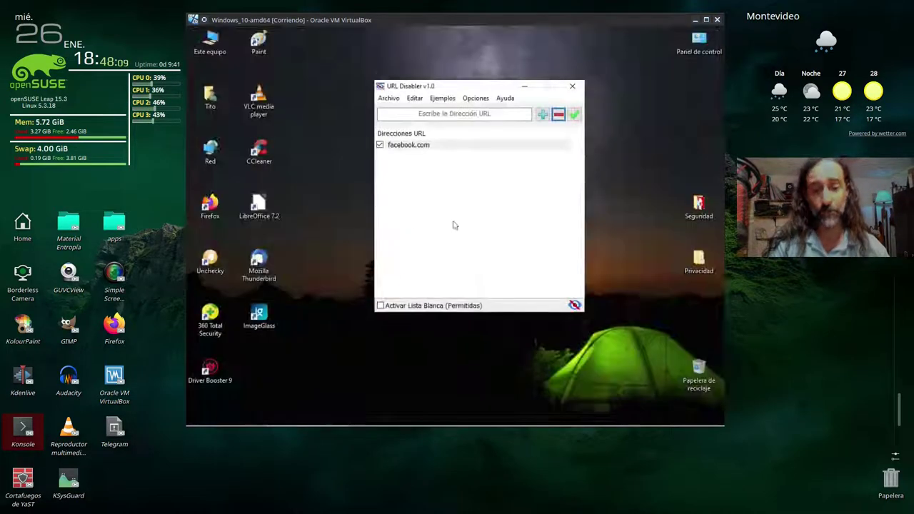
pyautogui.click(444, 112)
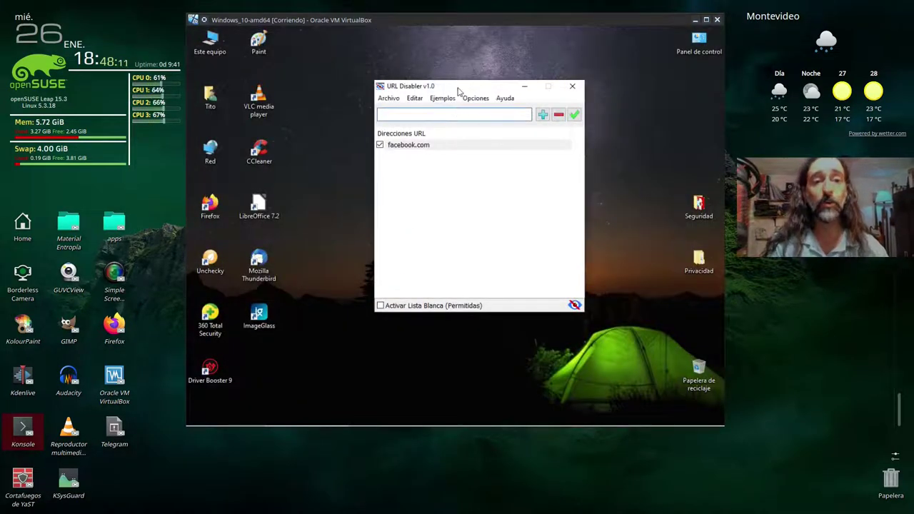
# - Close the URL Disabler window, leaving facebook.com blocked and the desktop showing
pyautogui.moveTo(462, 88); pyautogui.dragTo(450, 102)
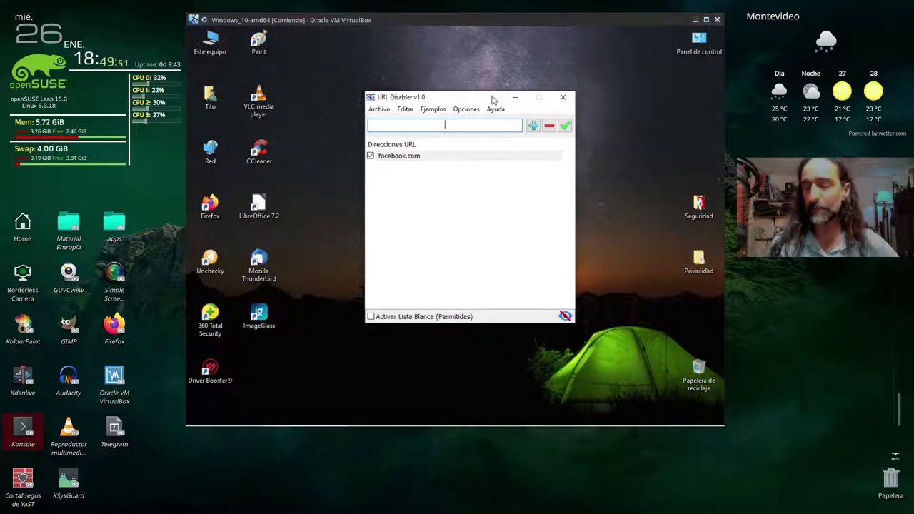
pyautogui.click(569, 97)
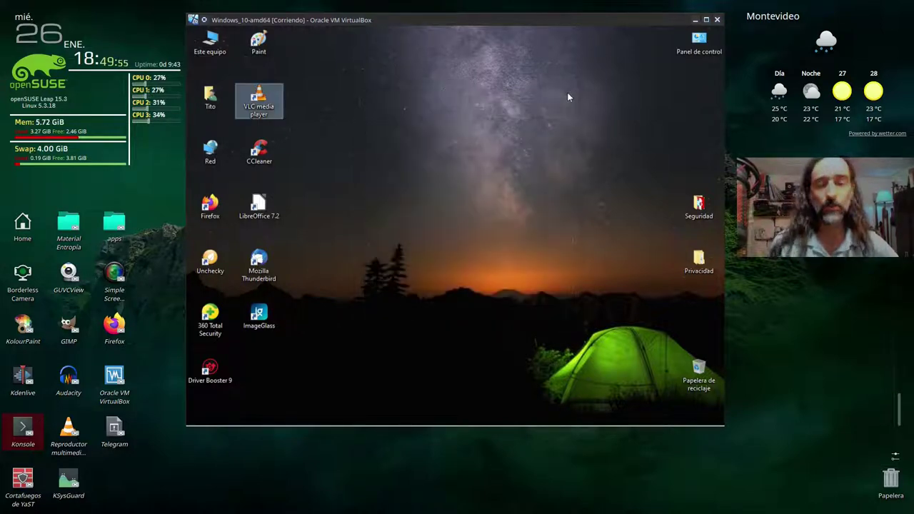